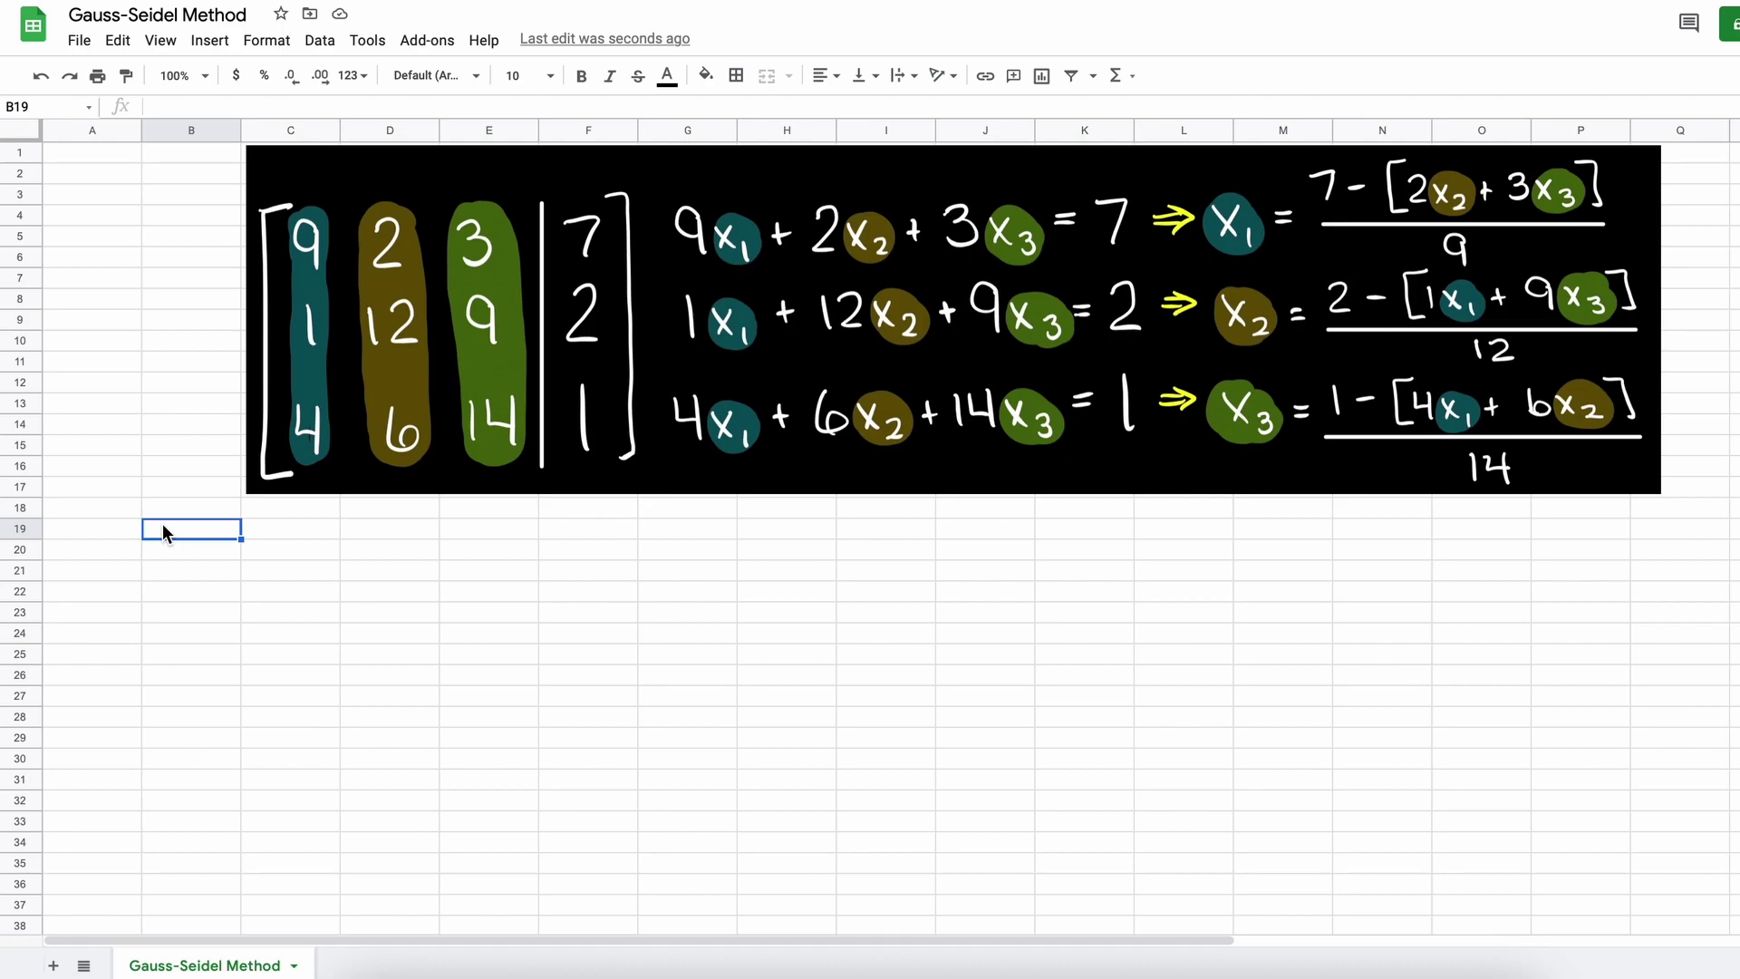
Step: Enter "GOAL: Solve the above system of equations to a solution accuracy of 0.005 for all independent equations." in B19 with GOAL: in bold
{"action": "key", "text": "ctrl+b"}
{"action": "type", "text": "GOAL:"}
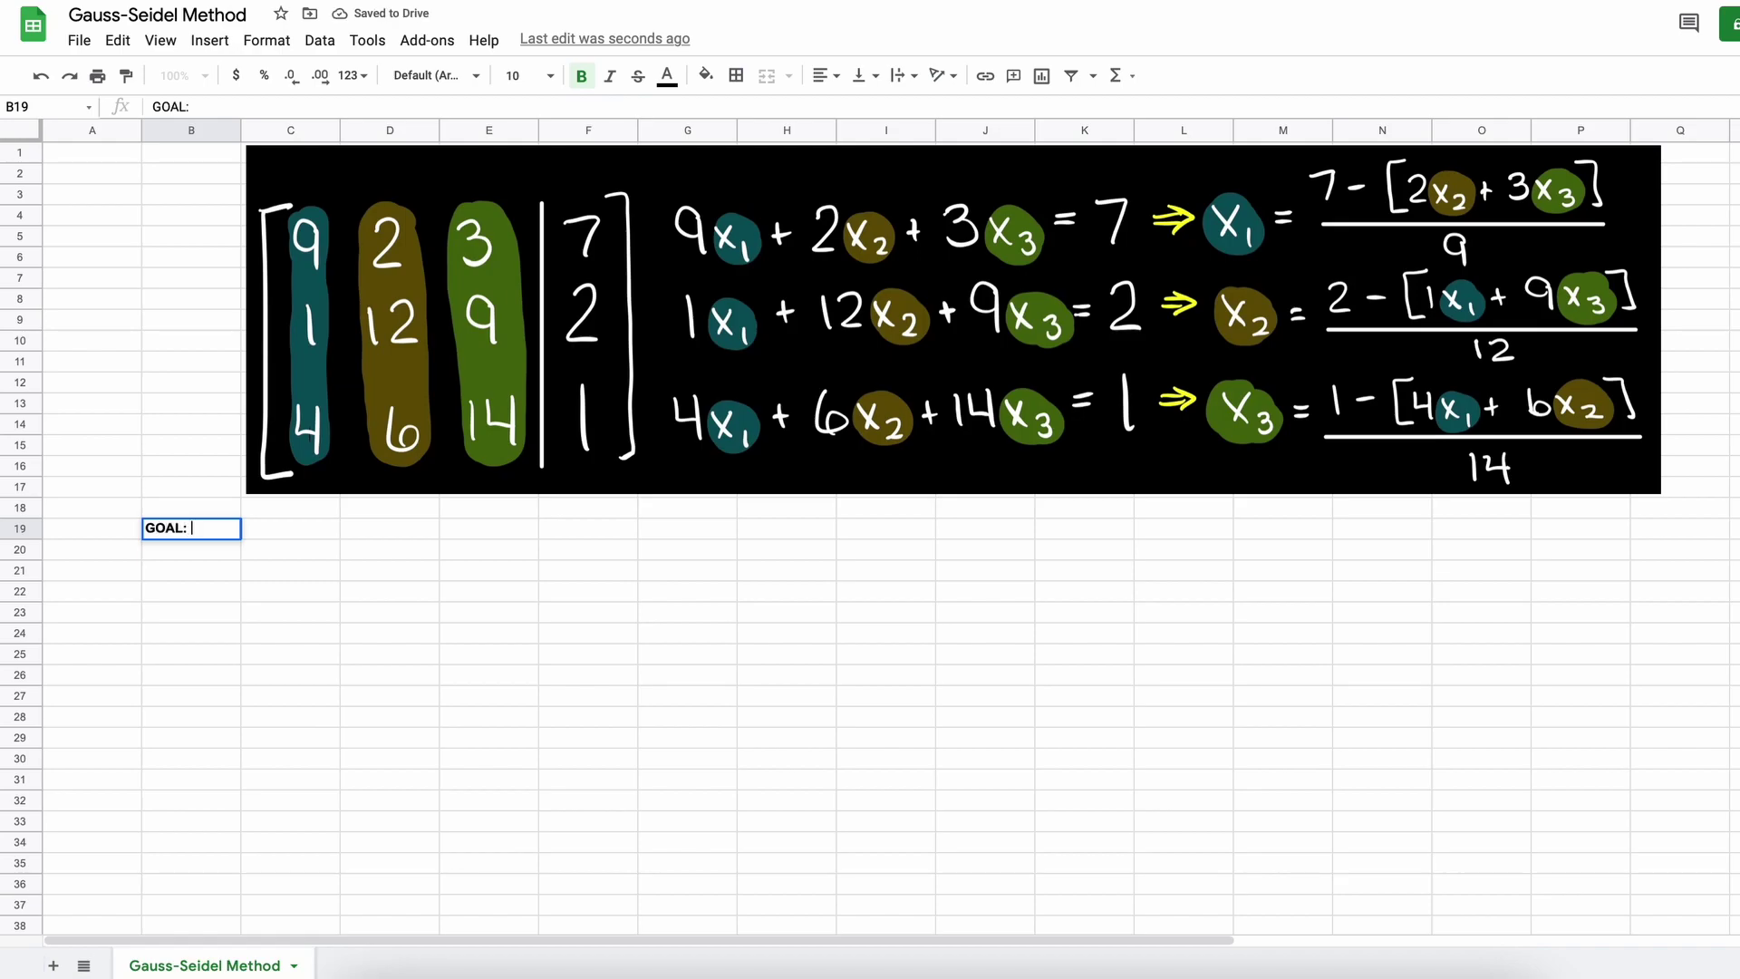
{"action": "key", "text": "ctrl+b"}
{"action": "type", "text": "Solve the above system of equations "}
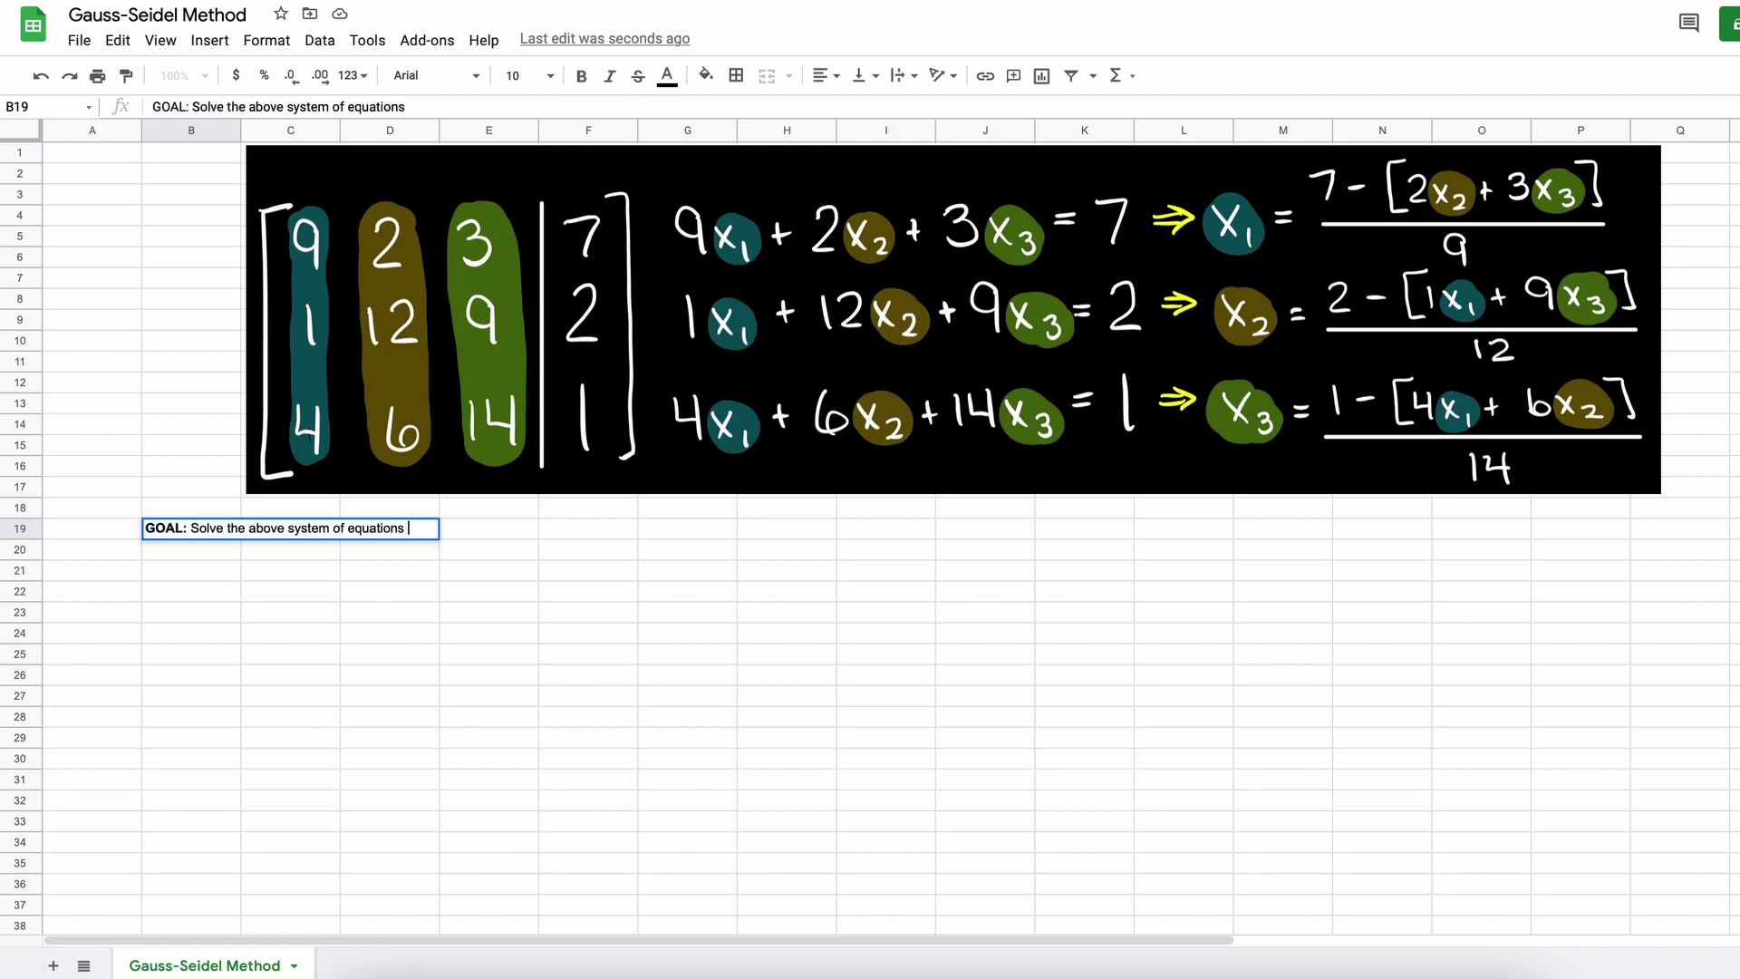
{"action": "type", "text": "to a solution accuracy of"}
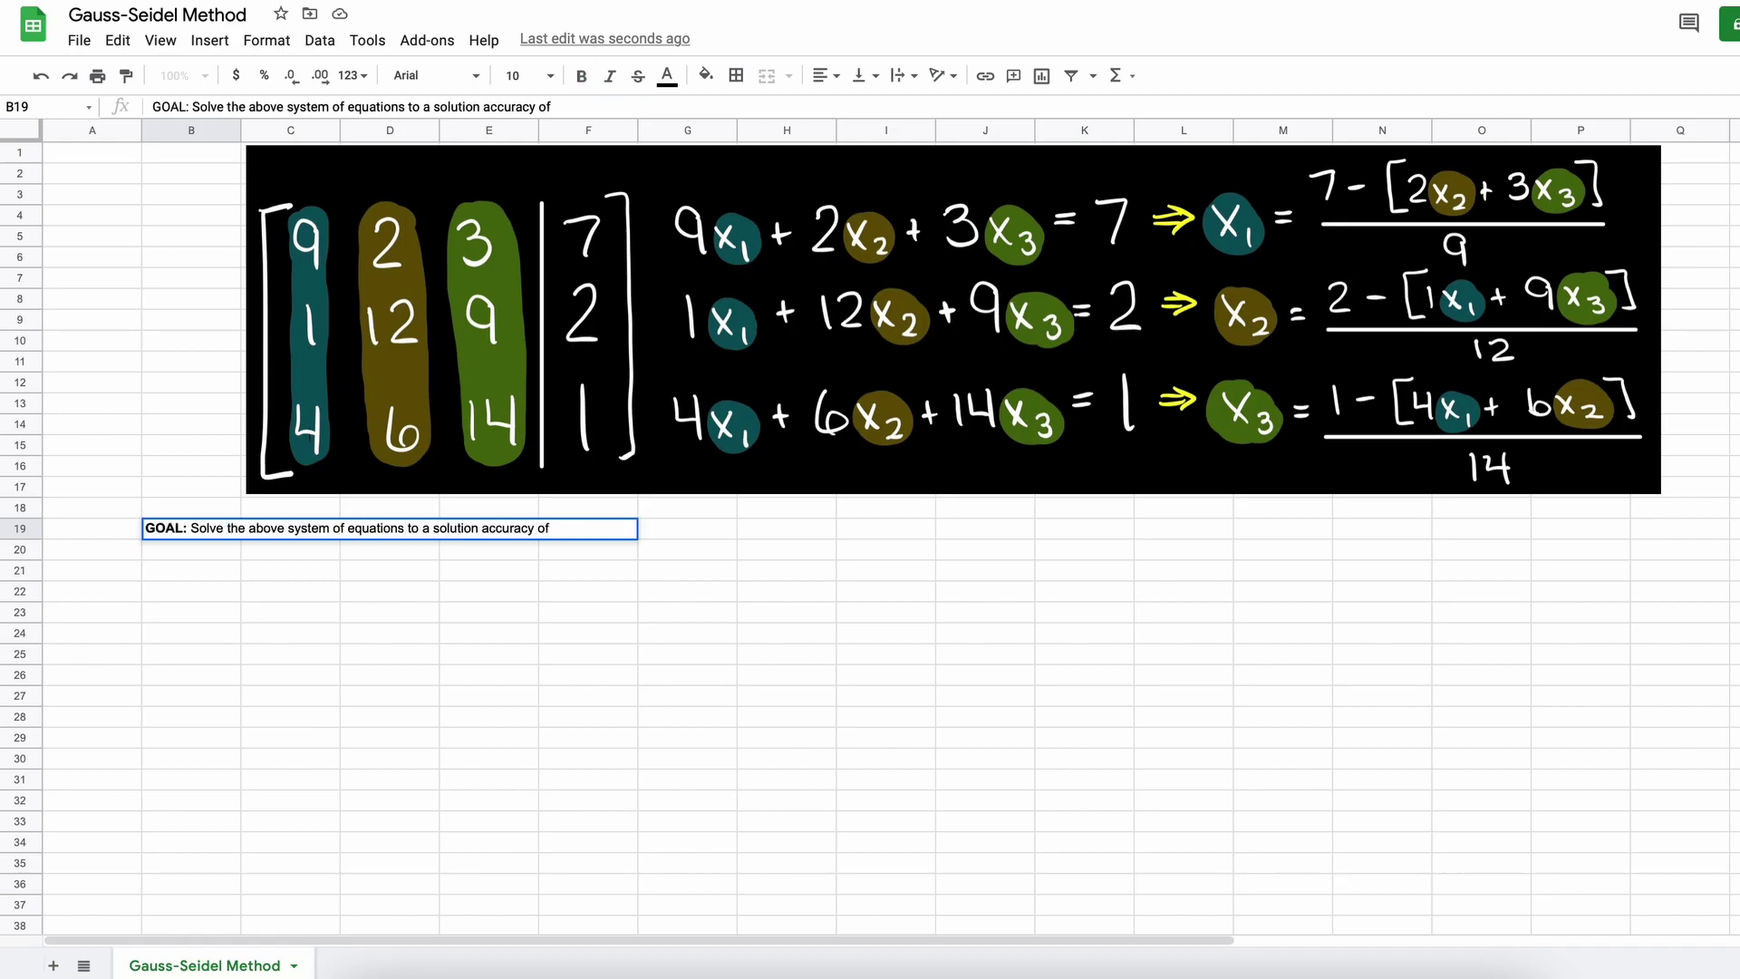
{"action": "type", "text": " 0.005 for all independe"}
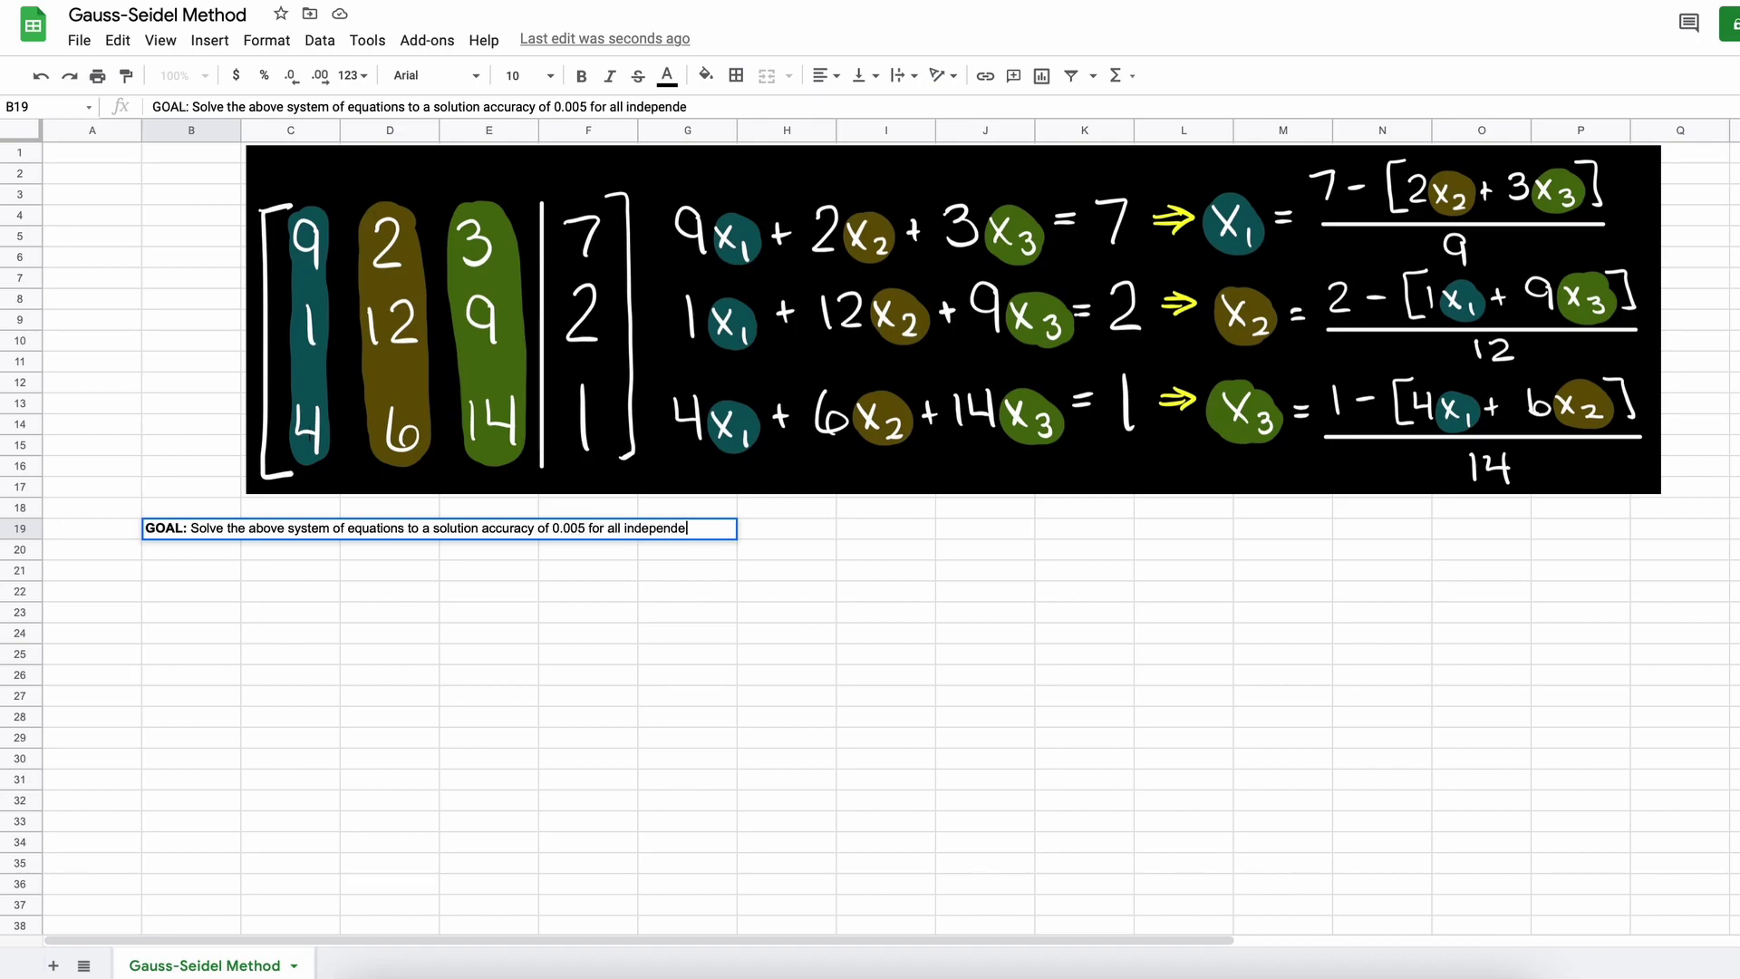
{"action": "type", "text": "nt equations."}
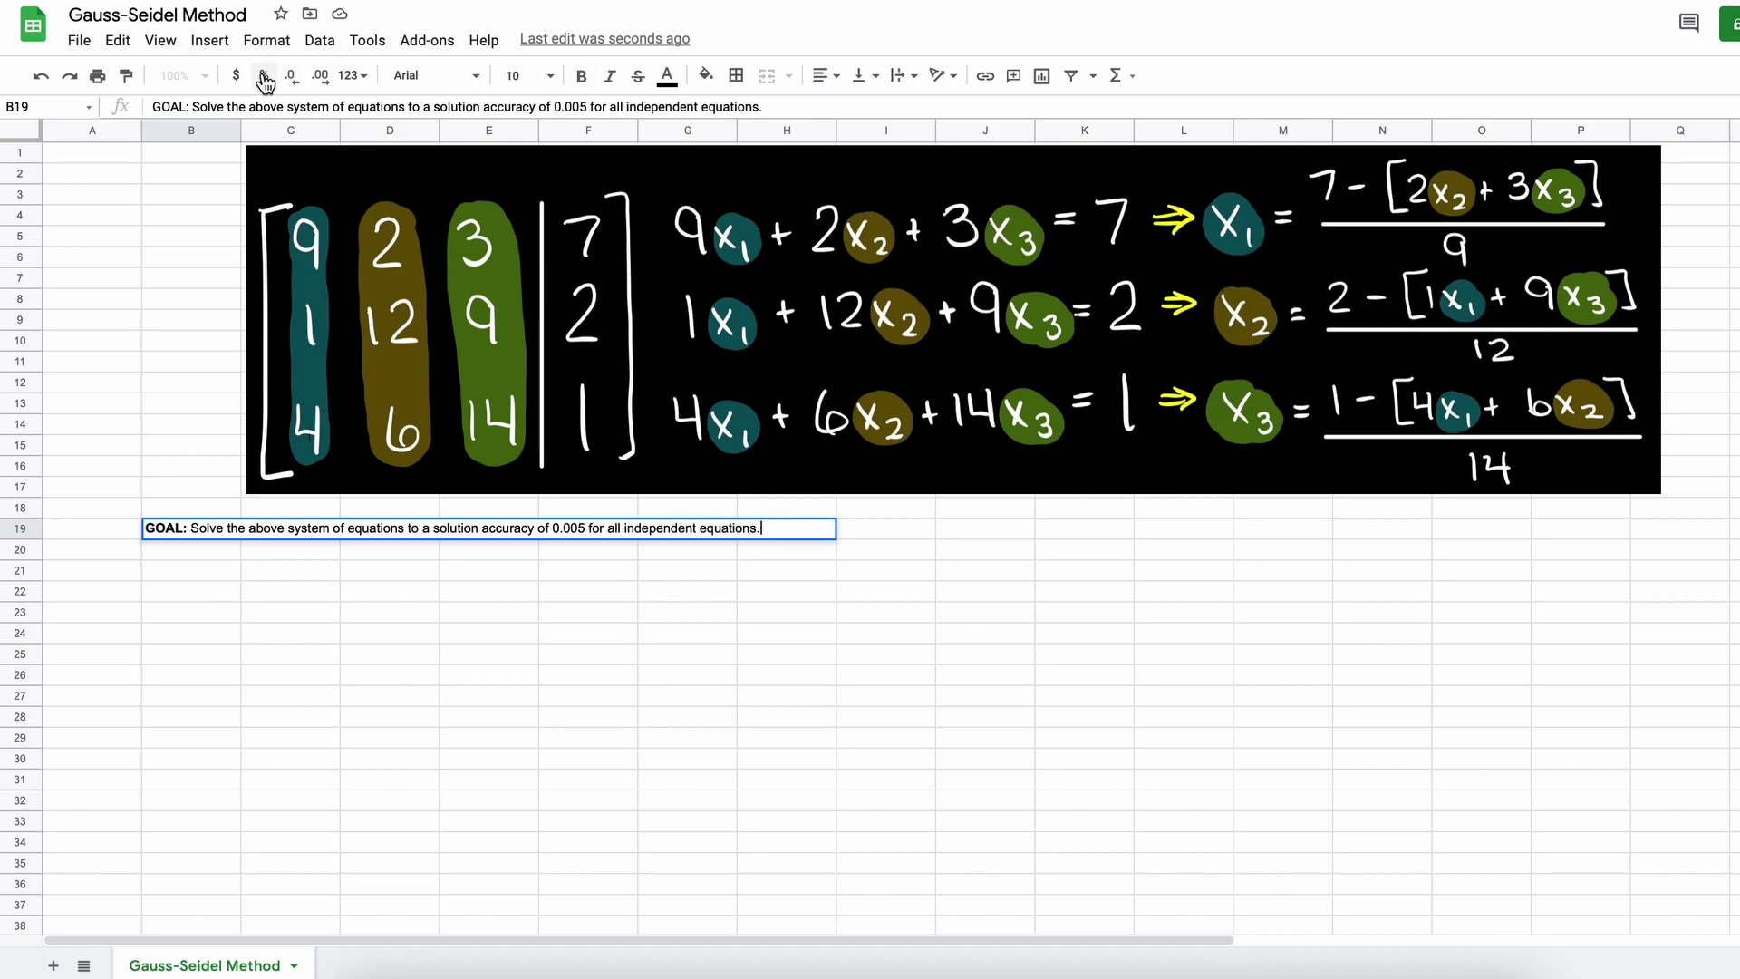
Step: Set the font size of the whole sheet to 14
{"action": "left_click", "coordinate": [526, 76]}
{"action": "left_click", "coordinate": [518, 299]}
{"action": "left_click", "coordinate": [395, 572]}
{"action": "key", "text": "super+a"}
{"action": "left_click", "coordinate": [544, 75]}
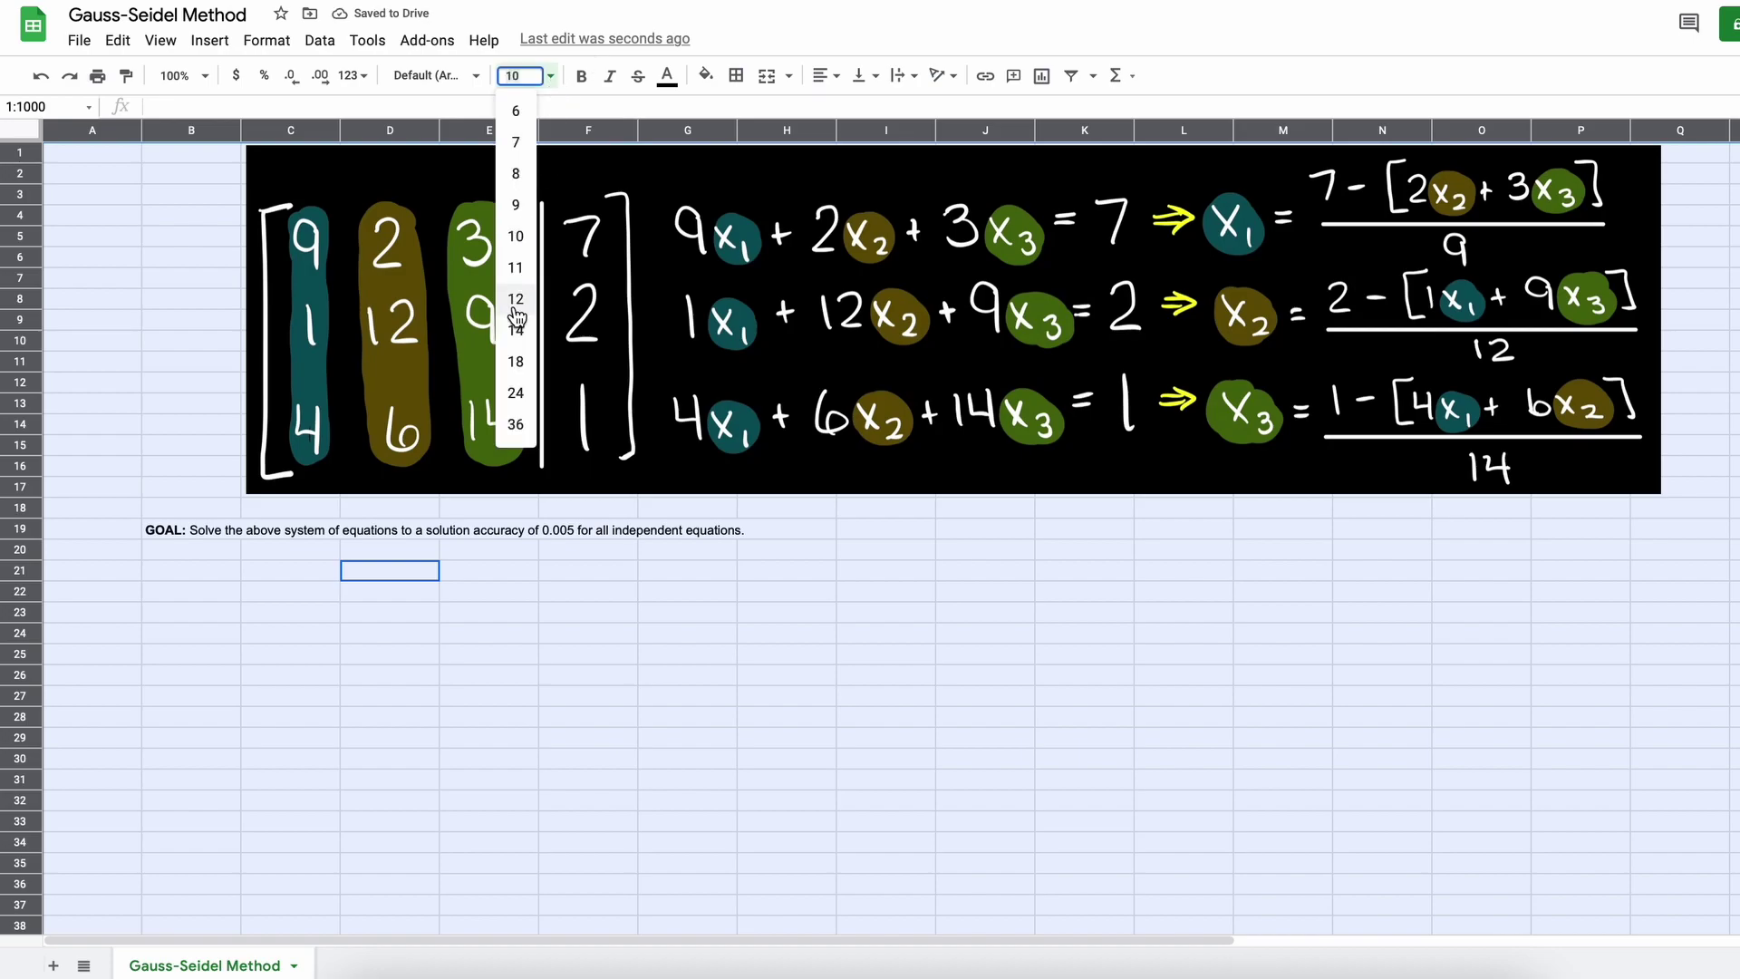
{"action": "left_click", "coordinate": [517, 324]}
{"action": "left_click", "coordinate": [544, 75]}
{"action": "left_click", "coordinate": [516, 328]}
Step: Enter the coefficient table headings Constant, x1, x2, x3, x4 and x5 in B21:G21
{"action": "left_click", "coordinate": [398, 577]}
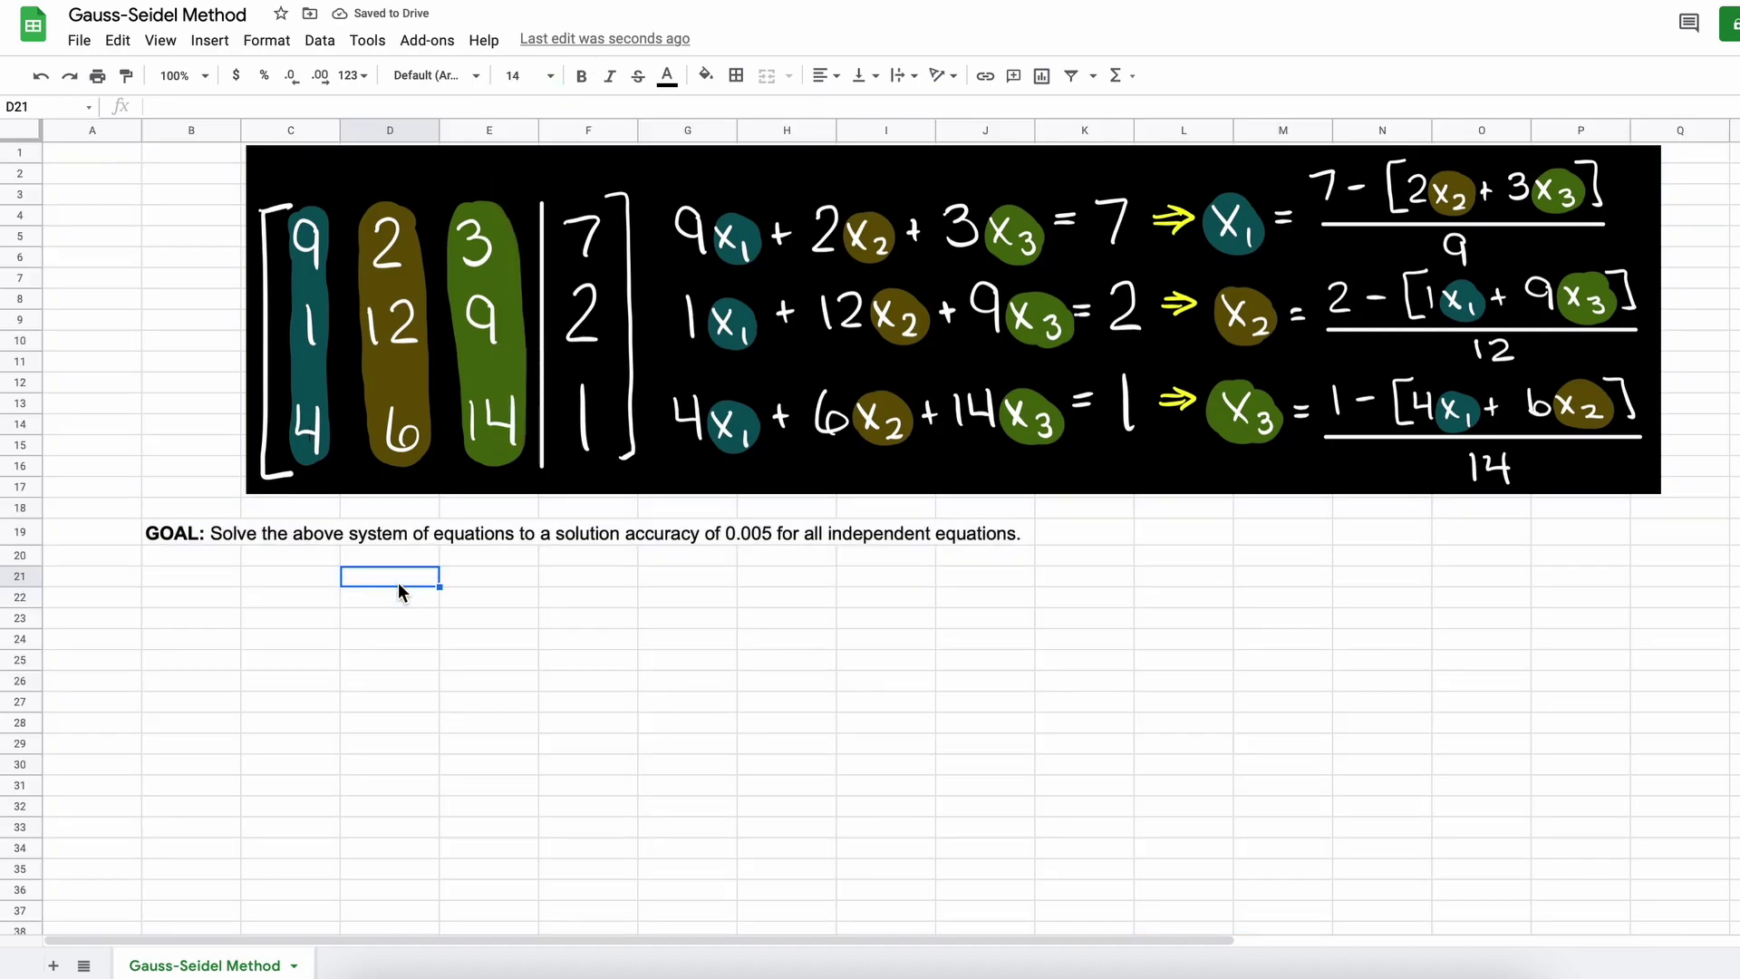
{"action": "key", "text": "Left"}
{"action": "key", "text": "Left"}
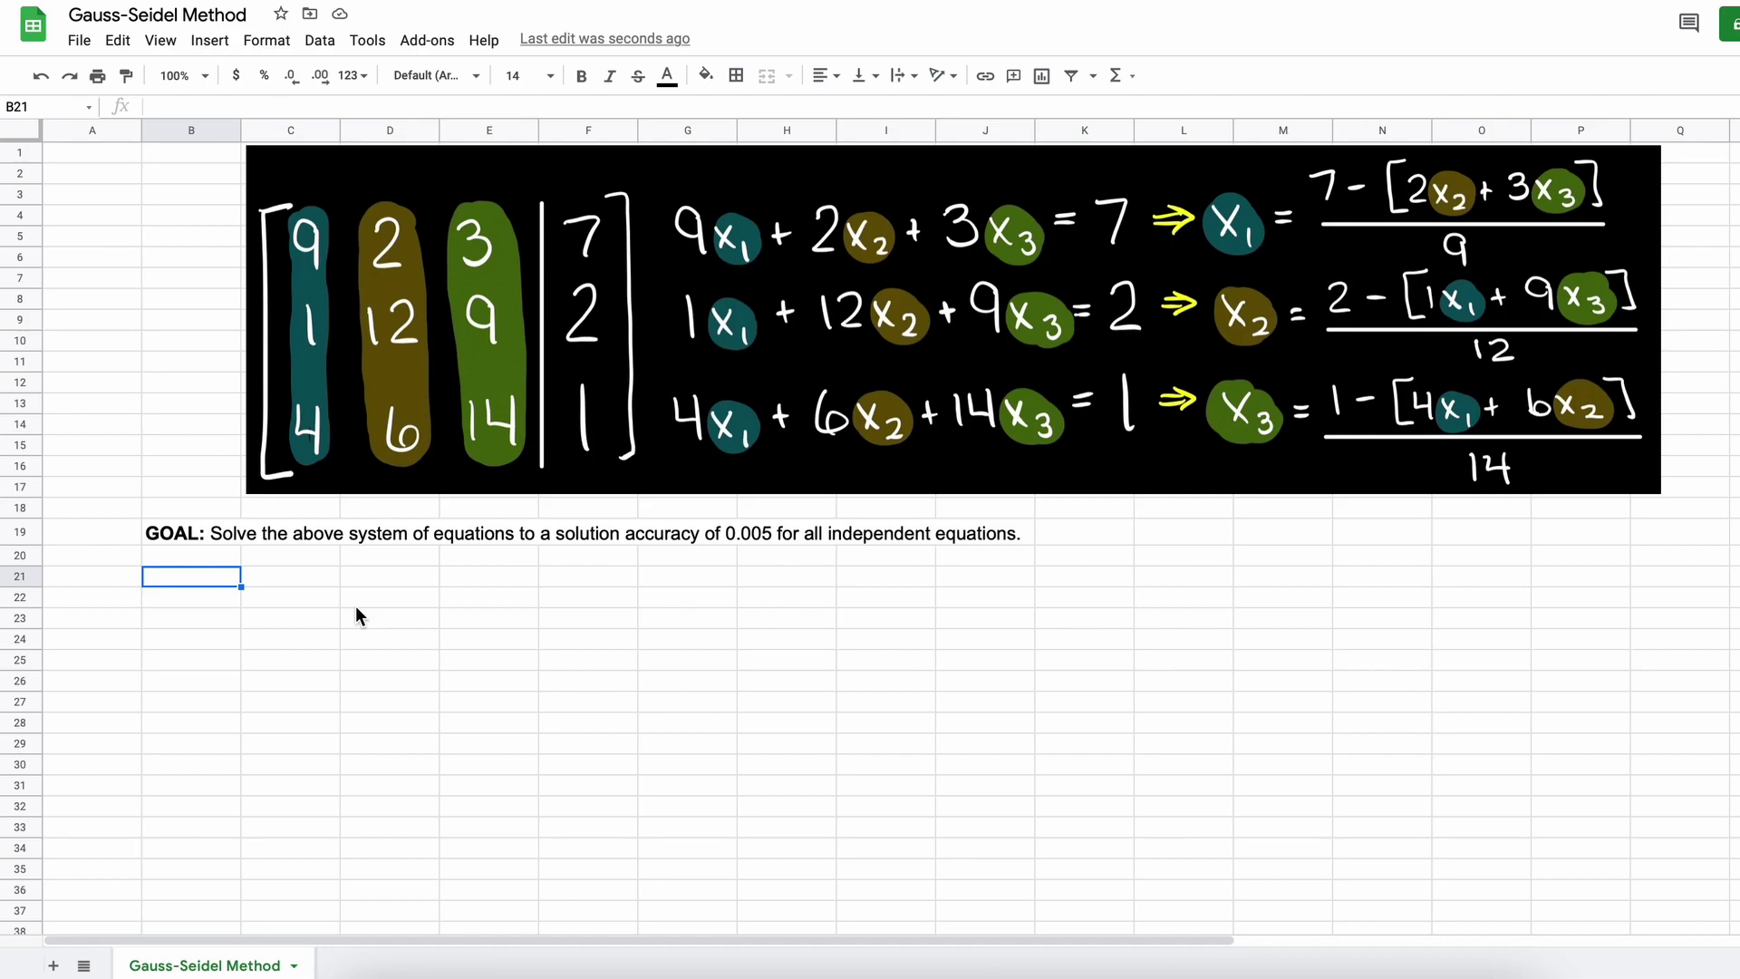
{"action": "type", "text": "Constant"}
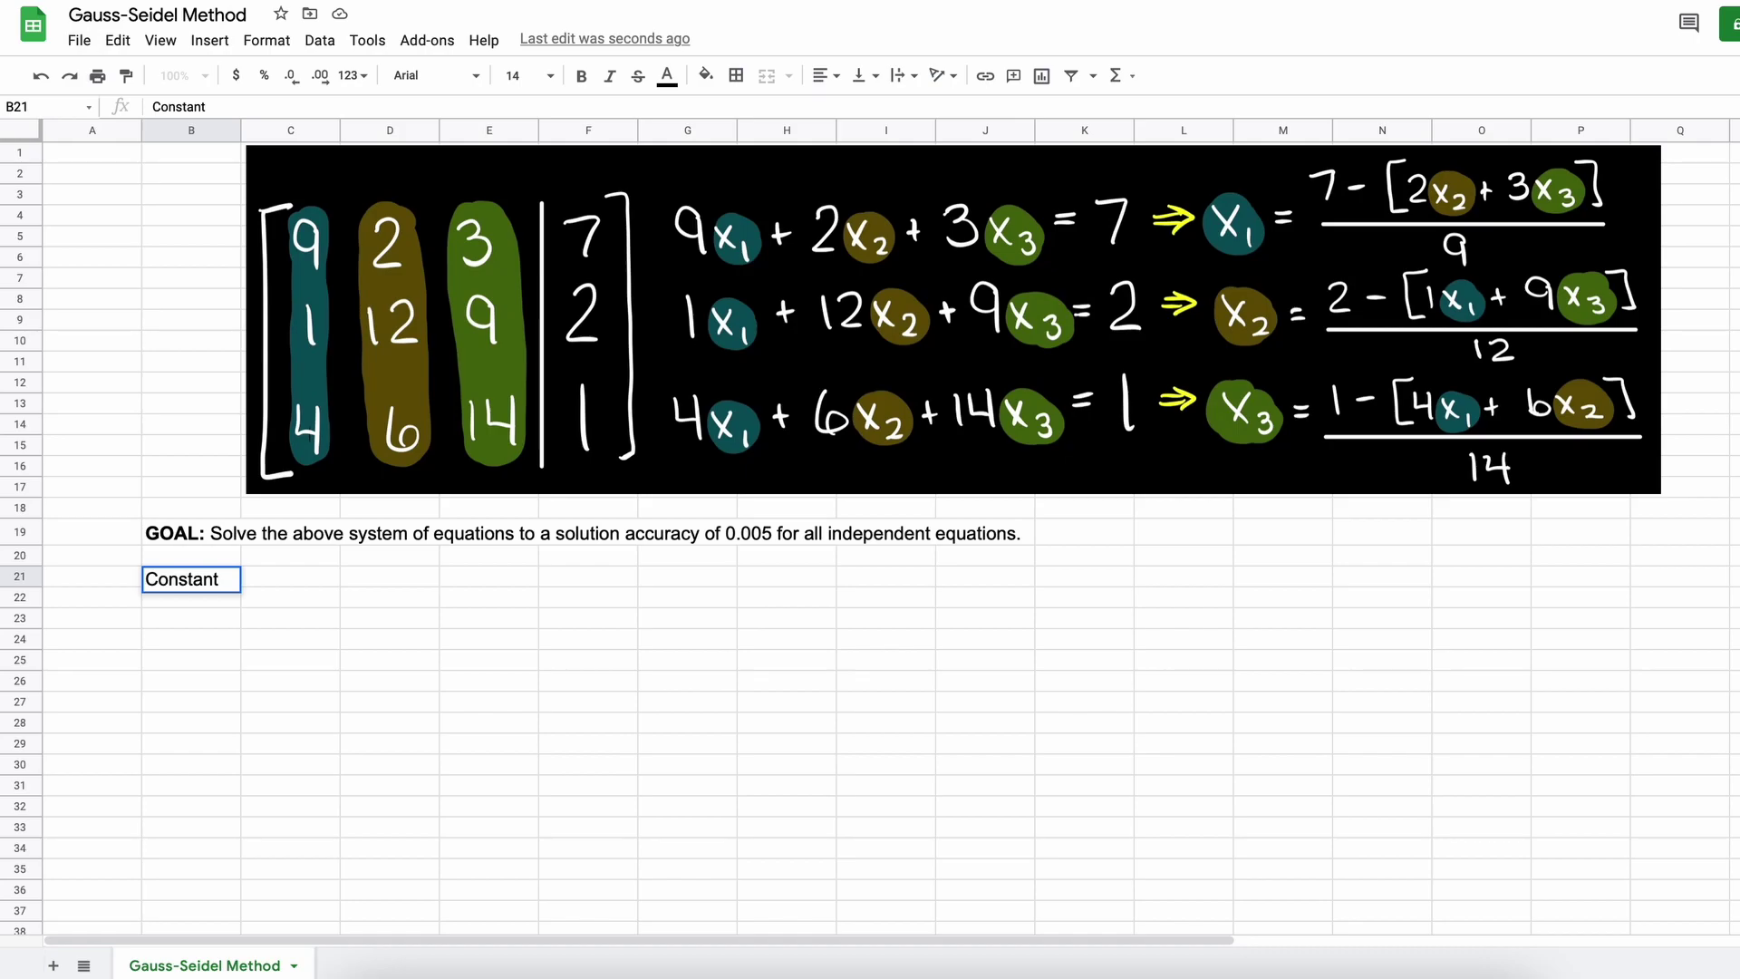
{"action": "key", "text": "Tab"}
{"action": "type", "text": "x1"}
{"action": "key", "text": "Tab"}
{"action": "type", "text": "x2"}
{"action": "key", "text": "Tab"}
{"action": "type", "text": "x3"}
{"action": "key", "text": "Tab"}
{"action": "type", "text": "x4\tx5"}
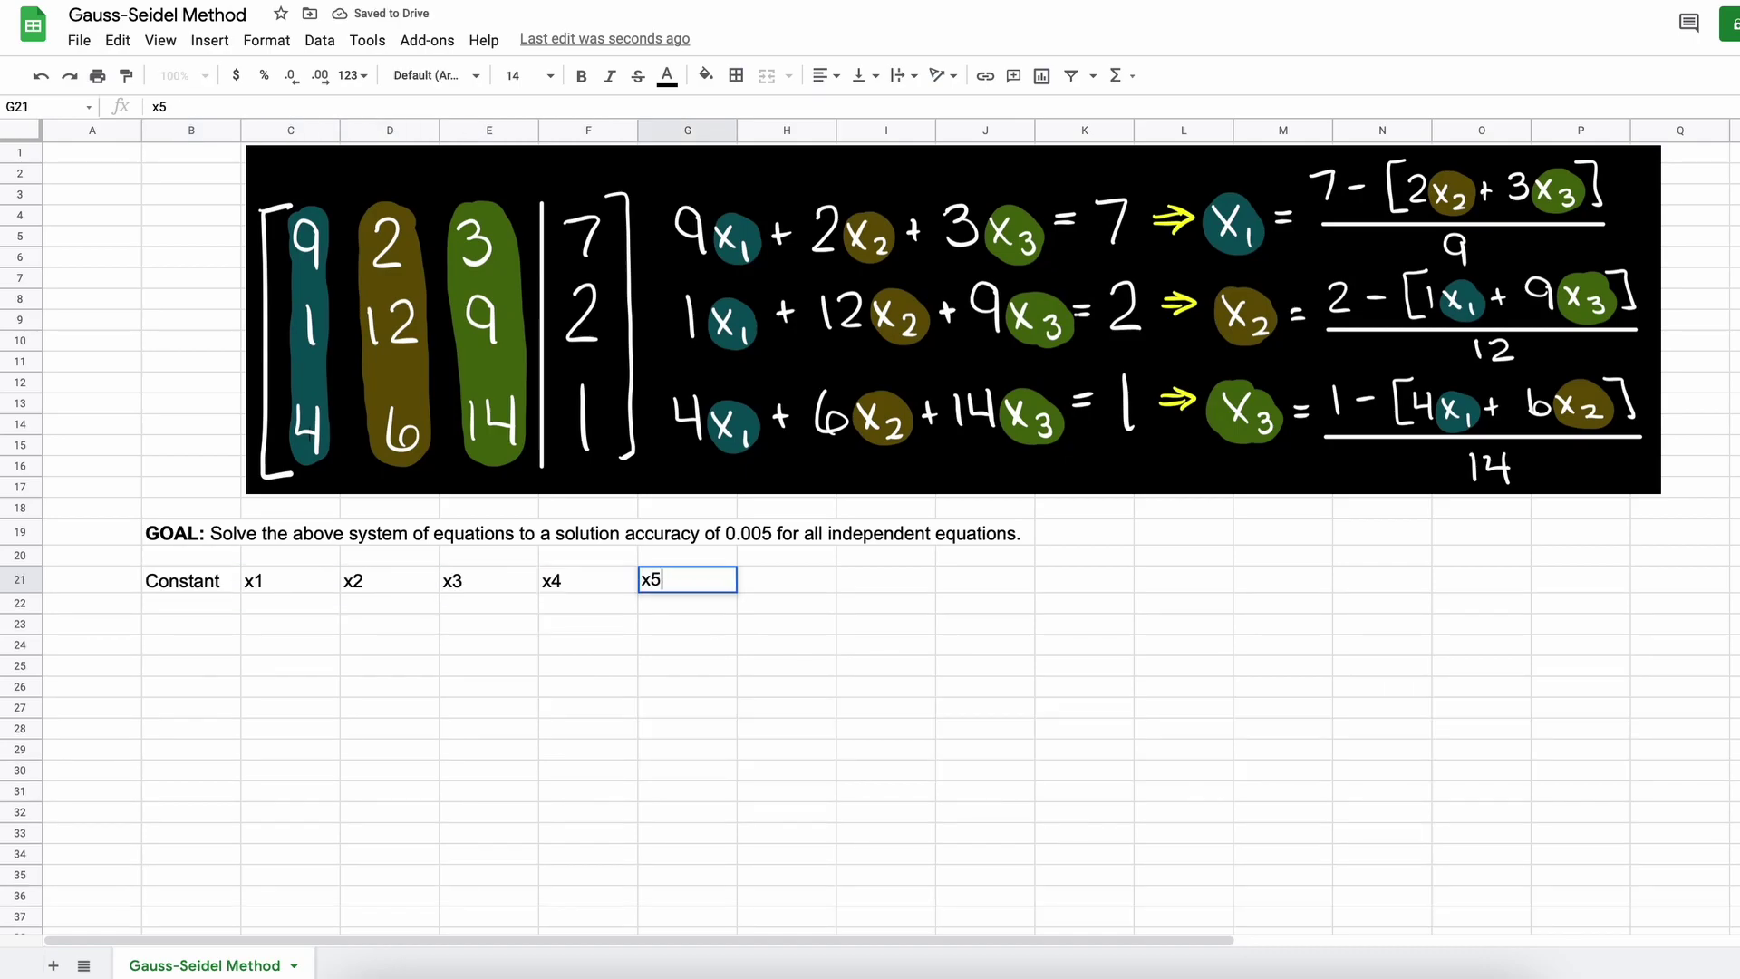
Step: Enter the constants 7, 2 and 1 in B22:B24
{"action": "left_click", "coordinate": [192, 605]}
{"action": "type", "text": "7"}
{"action": "key", "text": "Return"}
{"action": "type", "text": "2"}
{"action": "key", "text": "Return"}
{"action": "type", "text": "1"}
Step: Enter the x1 to x3 coefficients in C22:E24: 9, 2, 3 in the first row, 1, 12, 9 in the second and 4, 6, 14 in the third
{"action": "key", "text": "Tab"}
{"action": "key", "text": "Up"}
{"action": "key", "text": "Up"}
{"action": "type", "text": "9"}
{"action": "key", "text": "Tab"}
{"action": "type", "text": "2"}
{"action": "key", "text": "Tab"}
{"action": "type", "text": "3"}
{"action": "key", "text": "Return"}
{"action": "type", "text": "1\t12"}
{"action": "key", "text": "Tab"}
{"action": "type", "text": "9"}
{"action": "key", "text": "Return"}
{"action": "type", "text": "4\t6"}
{"action": "key", "text": "Tab"}
{"action": "type", "text": "14"}
Step: Fill the x4 and x5 columns in F22:G24 and the two extra rows B25:G26 with 0
{"action": "key", "text": "Tab"}
{"action": "key", "text": "Up"}
{"action": "key", "text": "Up"}
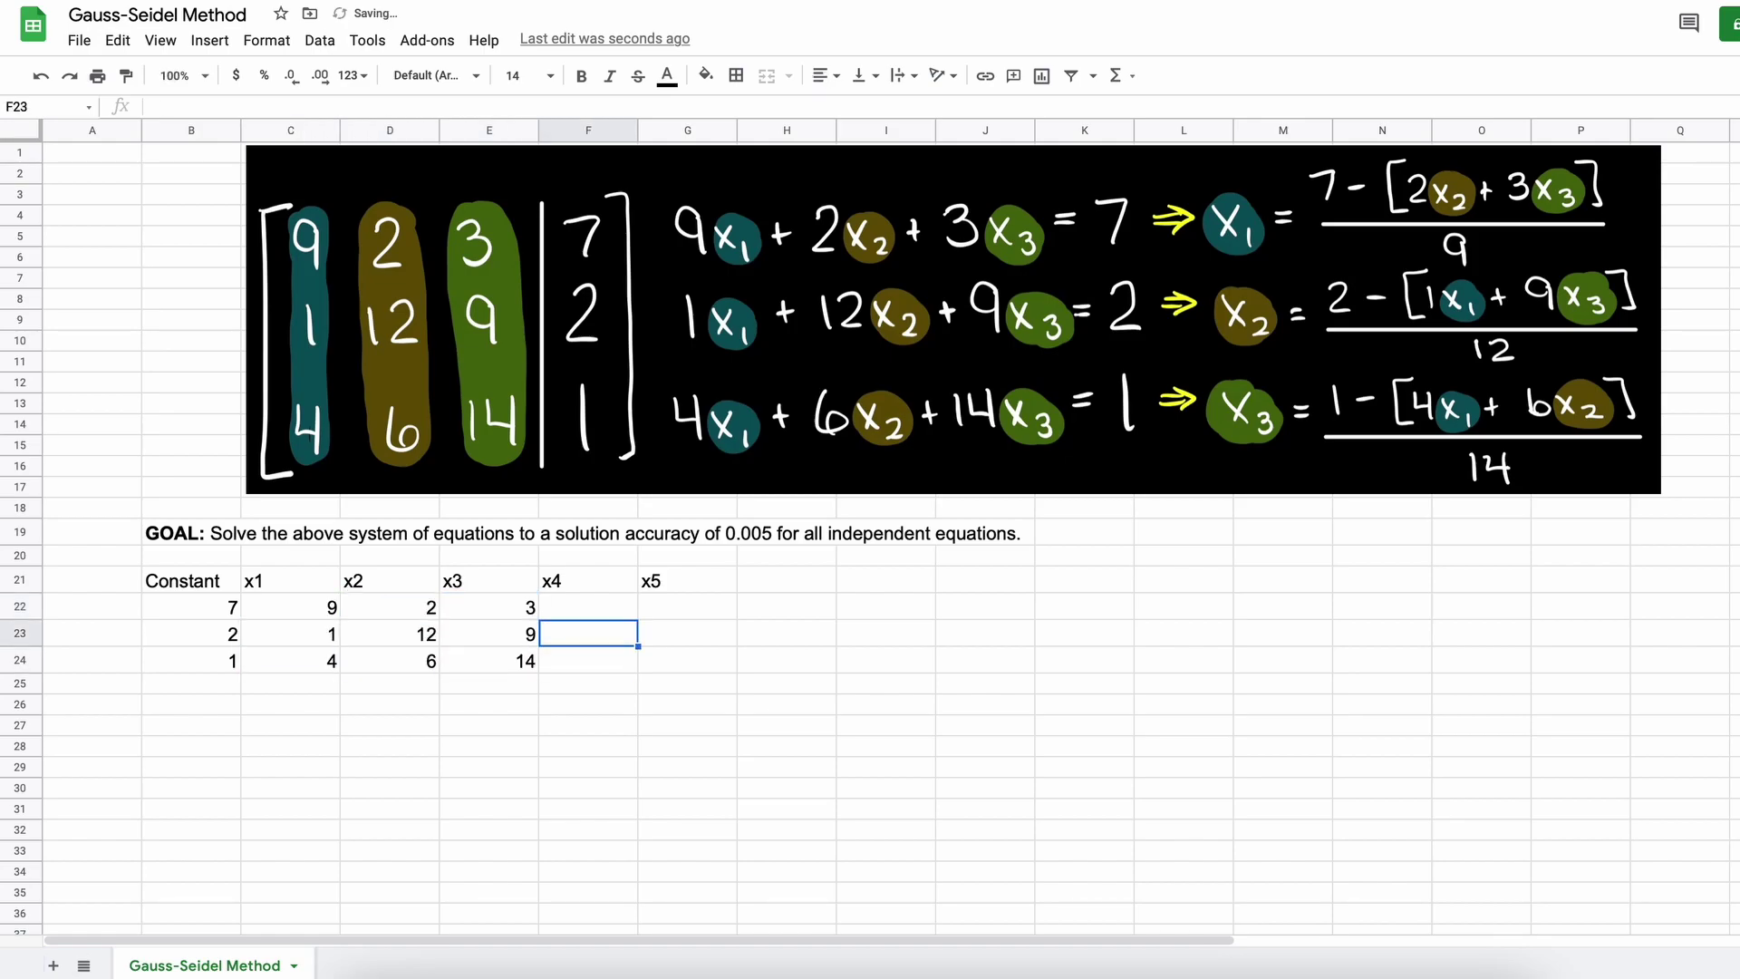
{"action": "type", "text": "0\t0 0\t0 0\t0"}
{"action": "left_click", "coordinate": [232, 686]}
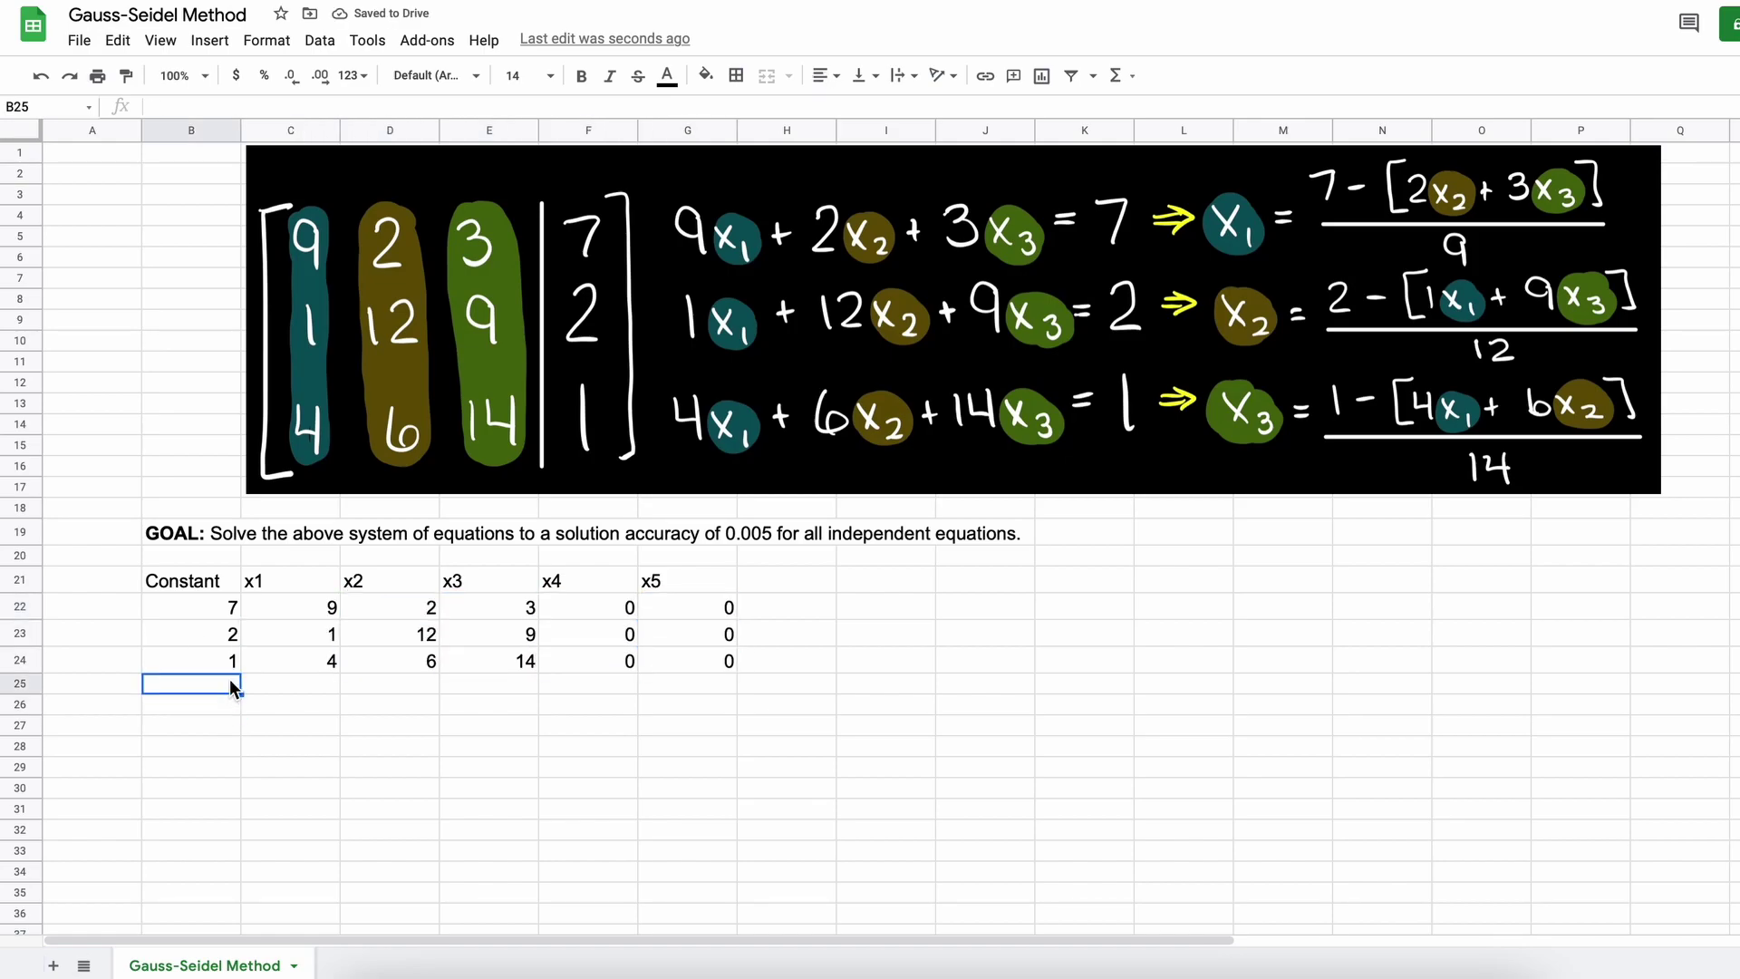
{"action": "type", "text": "0\t0\t0\t0\t0\t0\t 0\t0\t0\t0\t0\t0"}
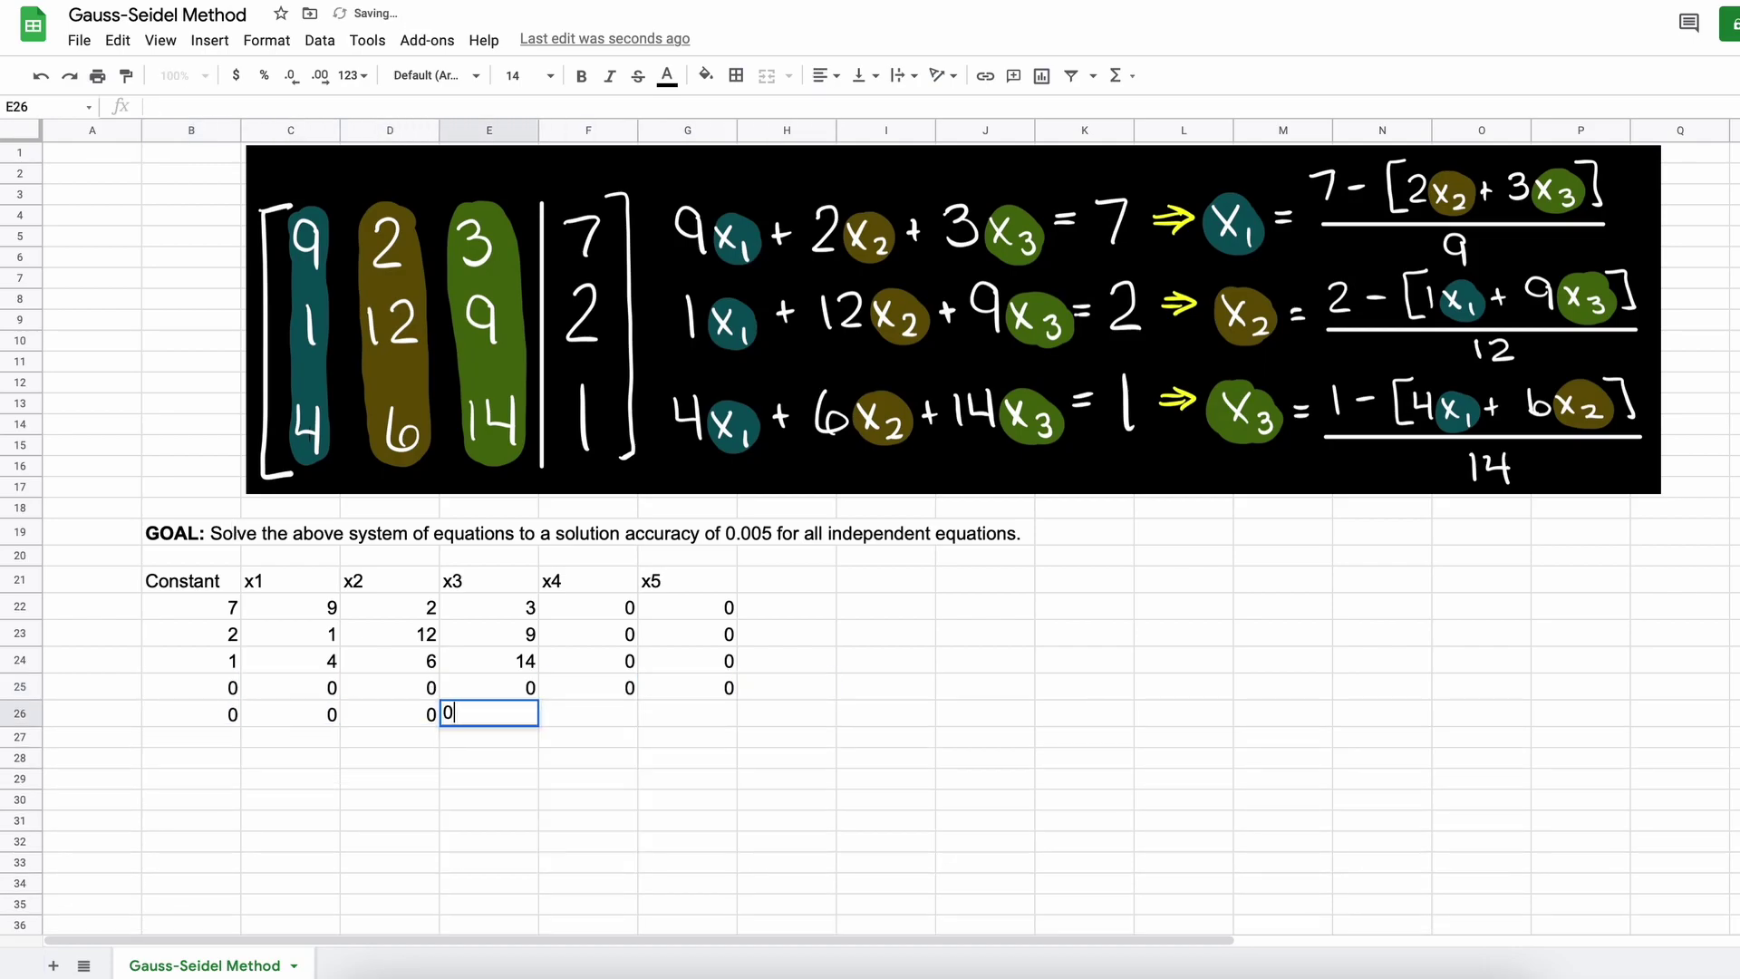
Step: Center the contents of all cells horizontally and left-align the goal sentence in B19
{"action": "key", "text": "super+a"}
{"action": "key", "text": "super+a"}
{"action": "left_click", "coordinate": [820, 76]}
{"action": "left_click", "coordinate": [853, 112]}
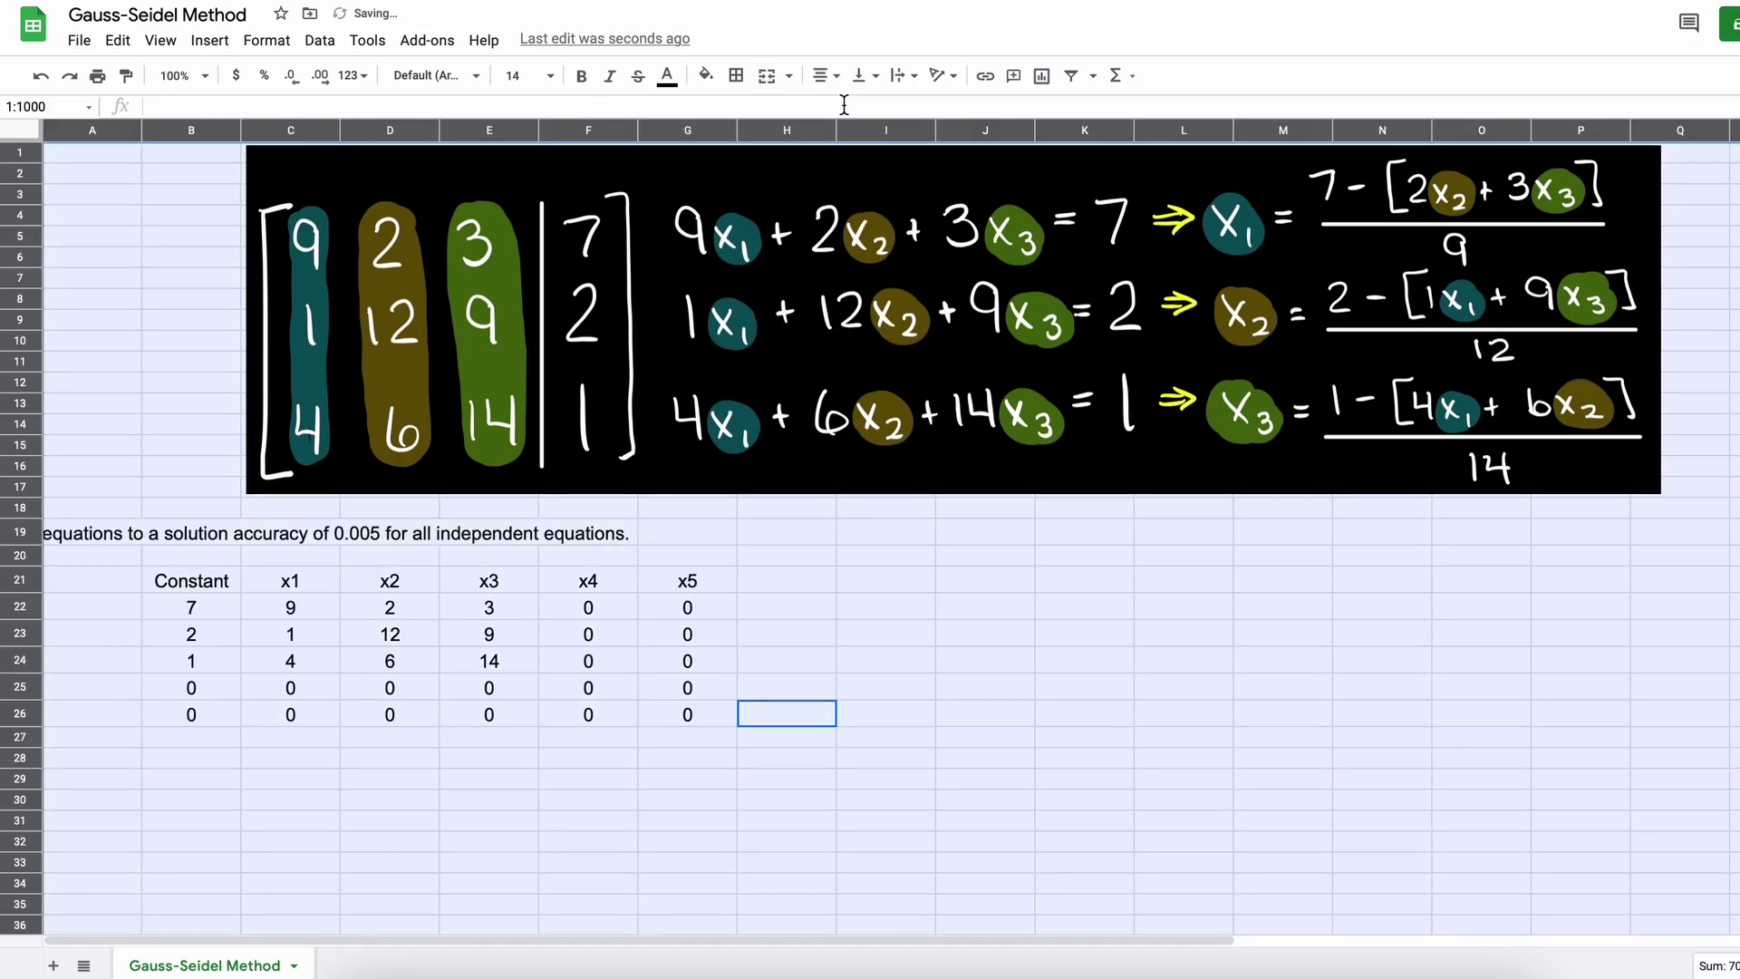
{"action": "left_click", "coordinate": [222, 535]}
{"action": "left_click", "coordinate": [824, 75]}
{"action": "left_click", "coordinate": [820, 113]}
{"action": "left_click", "coordinate": [807, 579]}
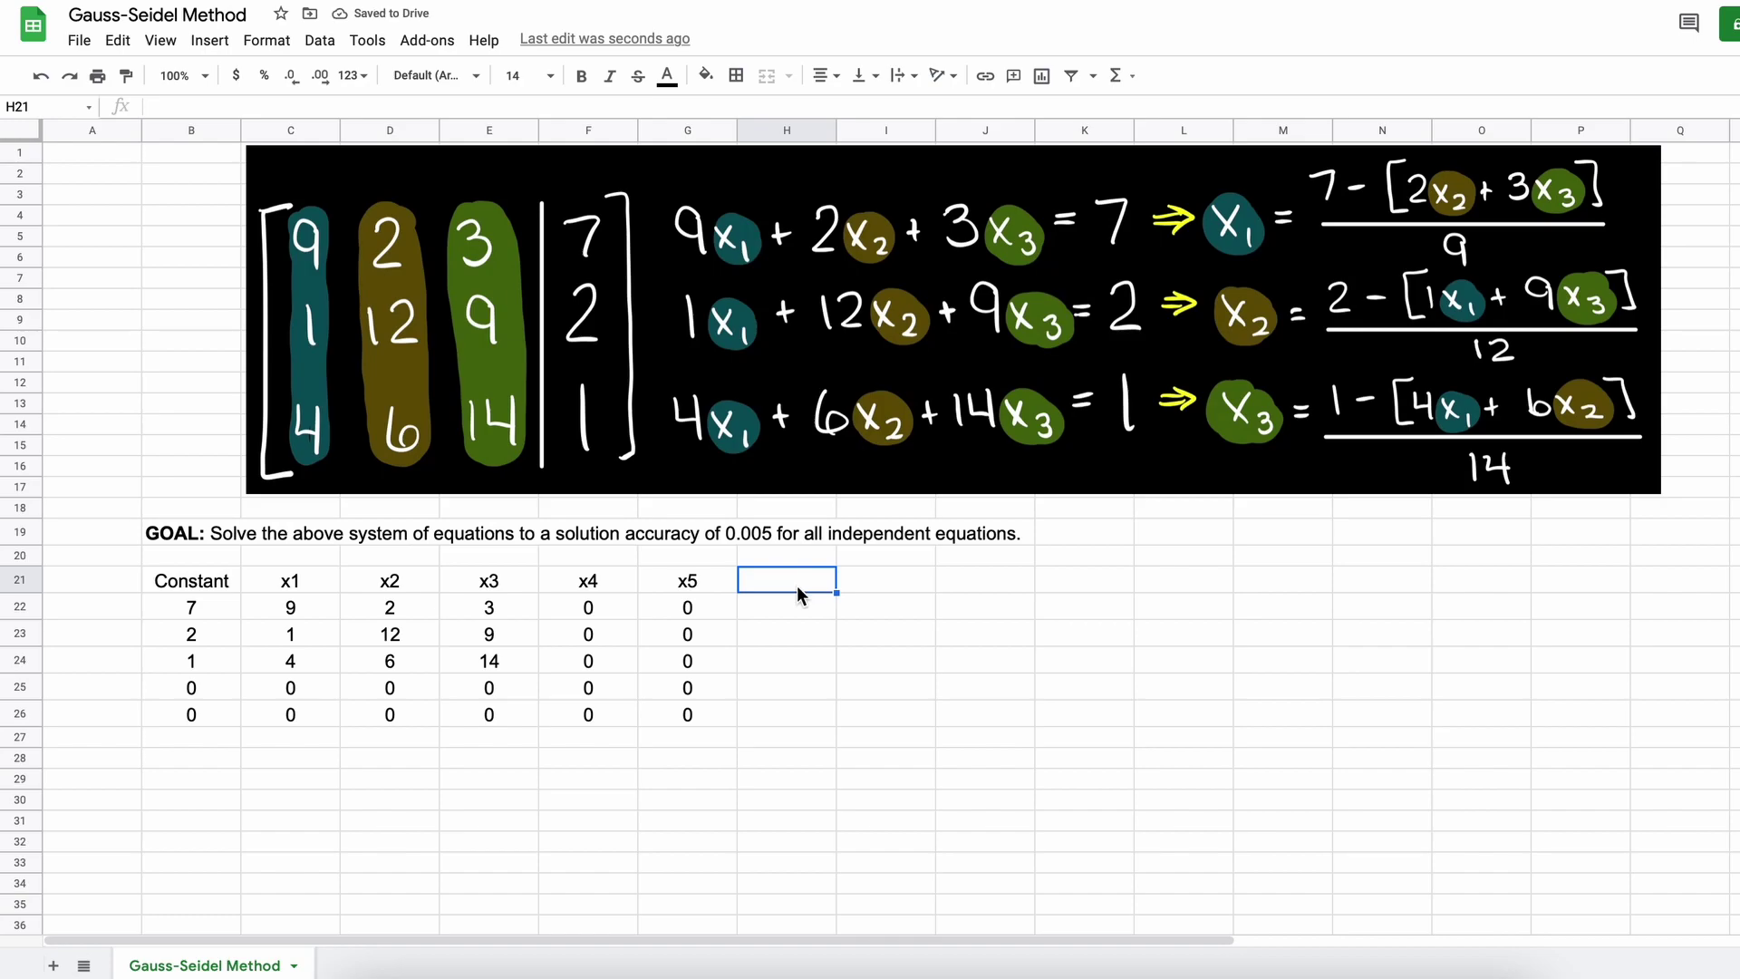
Step: Make the coefficient table headings in B21:G21 bold and give them a light blue fill
{"action": "left_click_drag", "start_coordinate": [687, 581], "coordinate": [191, 580]}
{"action": "key", "text": "ctrl+b"}
{"action": "left_click", "coordinate": [705, 75]}
{"action": "left_click", "coordinate": [848, 196]}
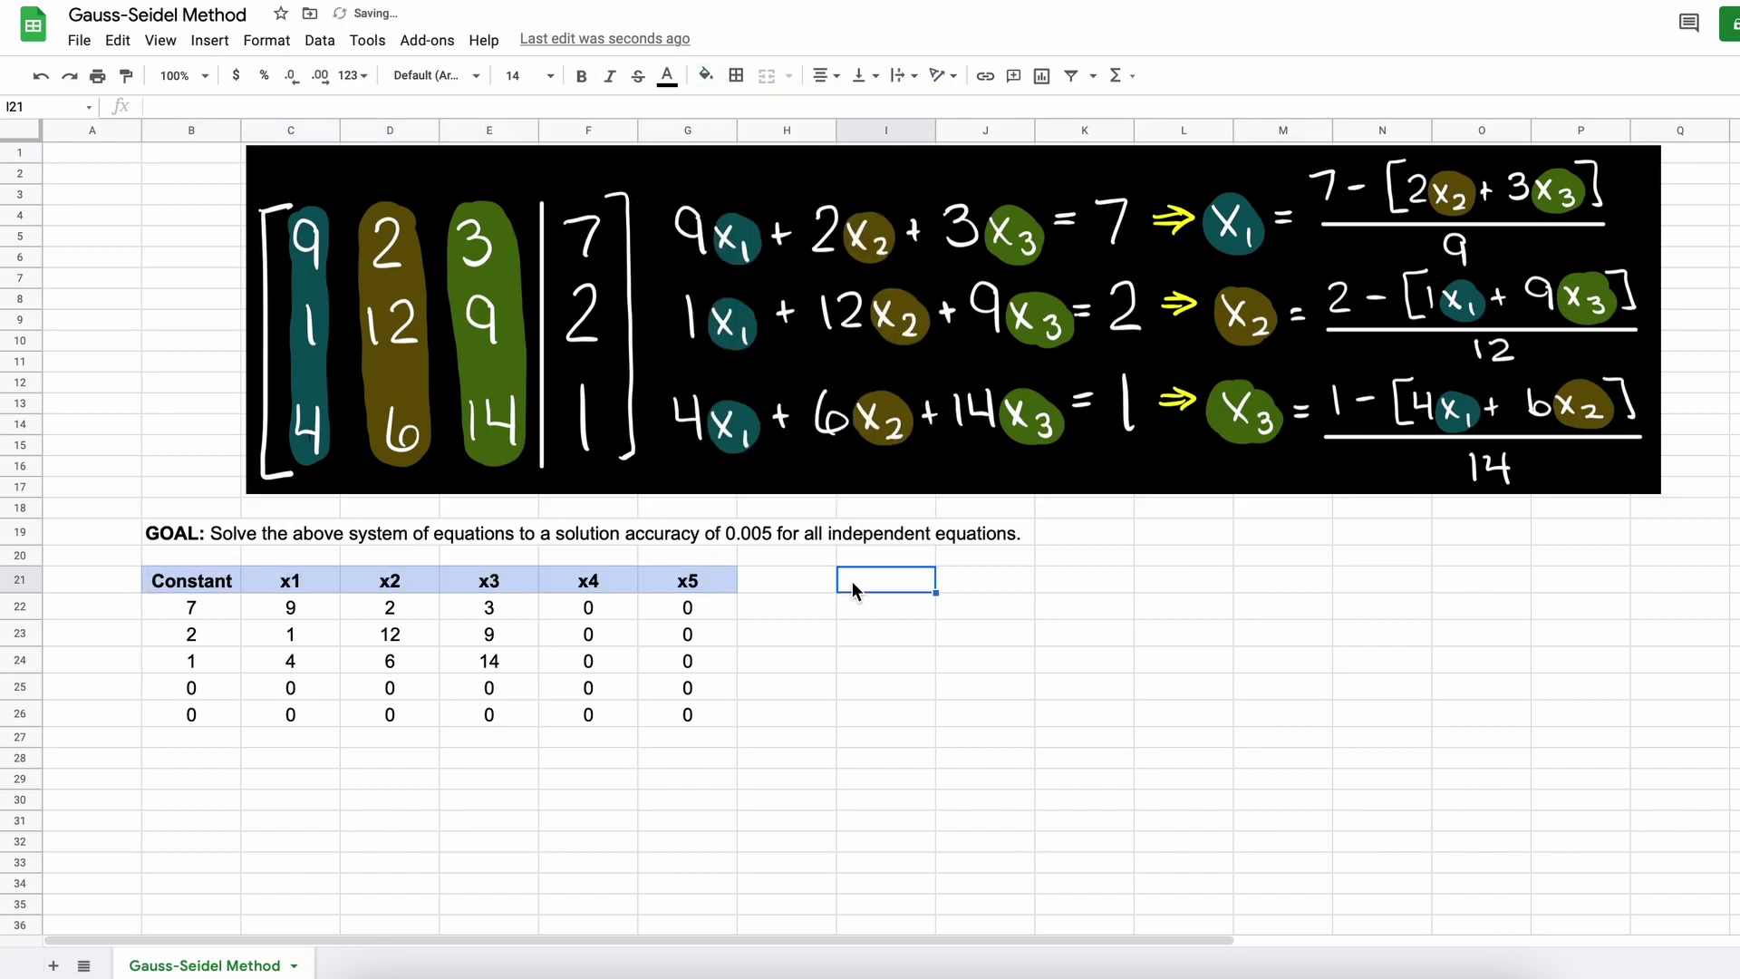
Step: Enter the headings Iterations in I21 and X-Vector Values in J21 for the iteration table
{"action": "left_click", "coordinate": [851, 589]}
{"action": "scroll", "coordinate": [838, 562], "scroll_direction": "down", "scroll_amount": 1}
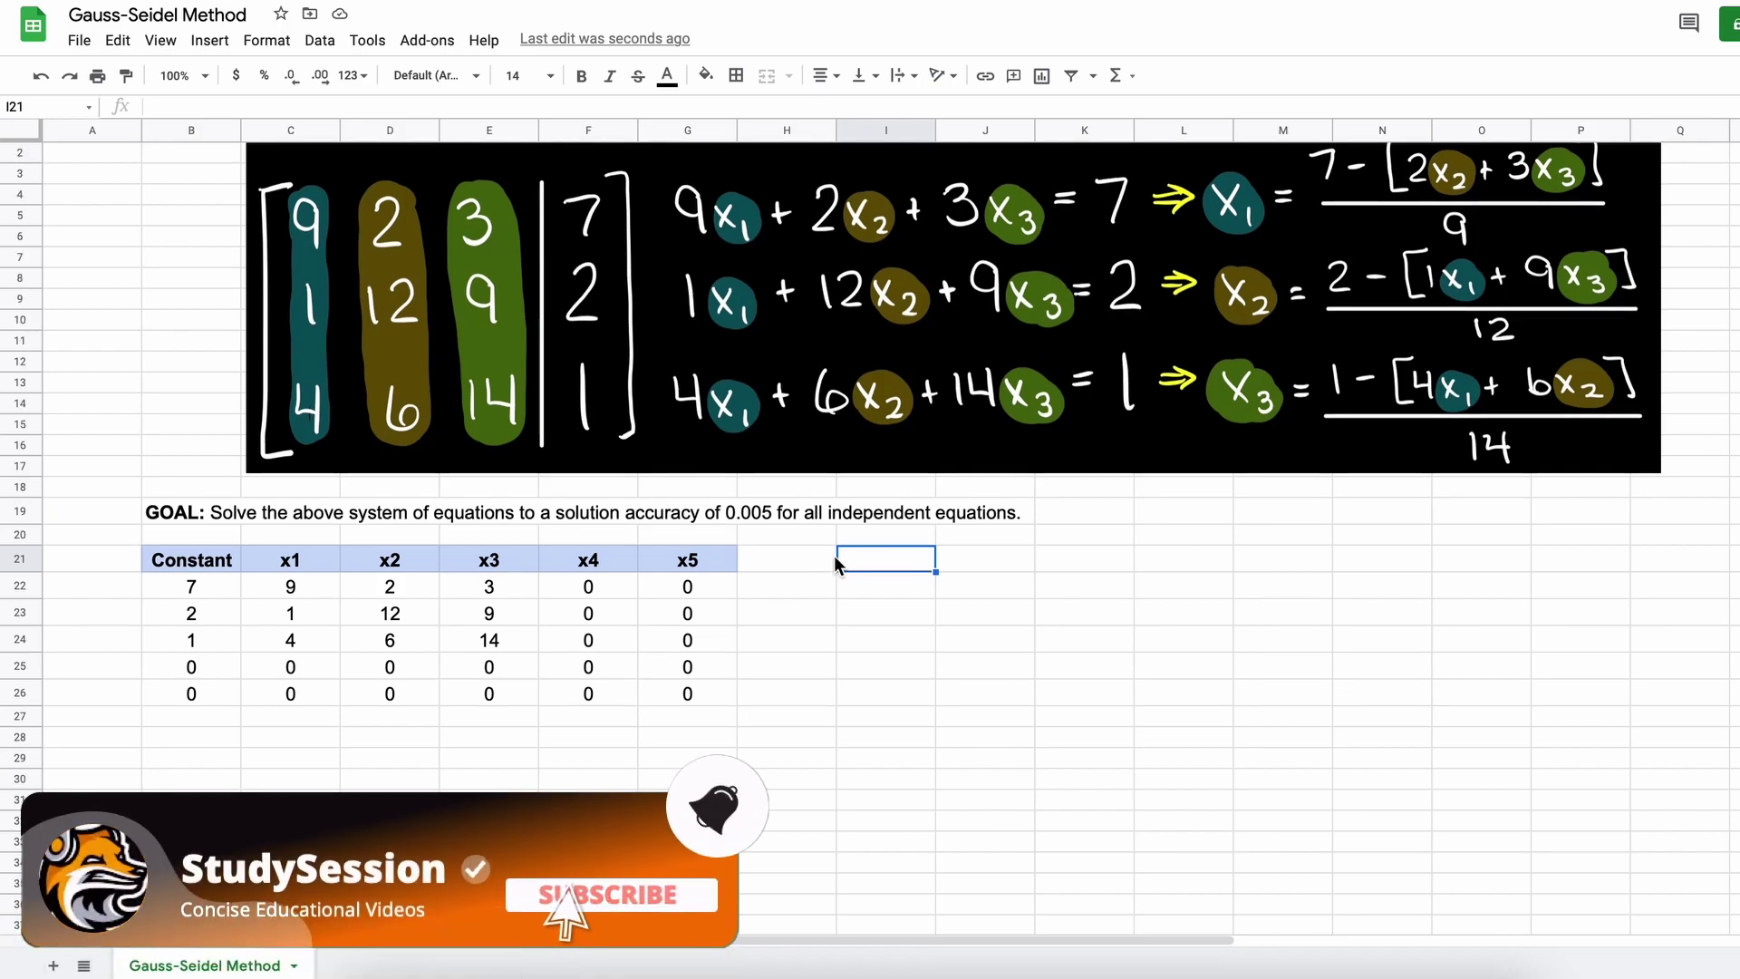
{"action": "scroll", "coordinate": [836, 556], "scroll_direction": "right", "scroll_amount": 1}
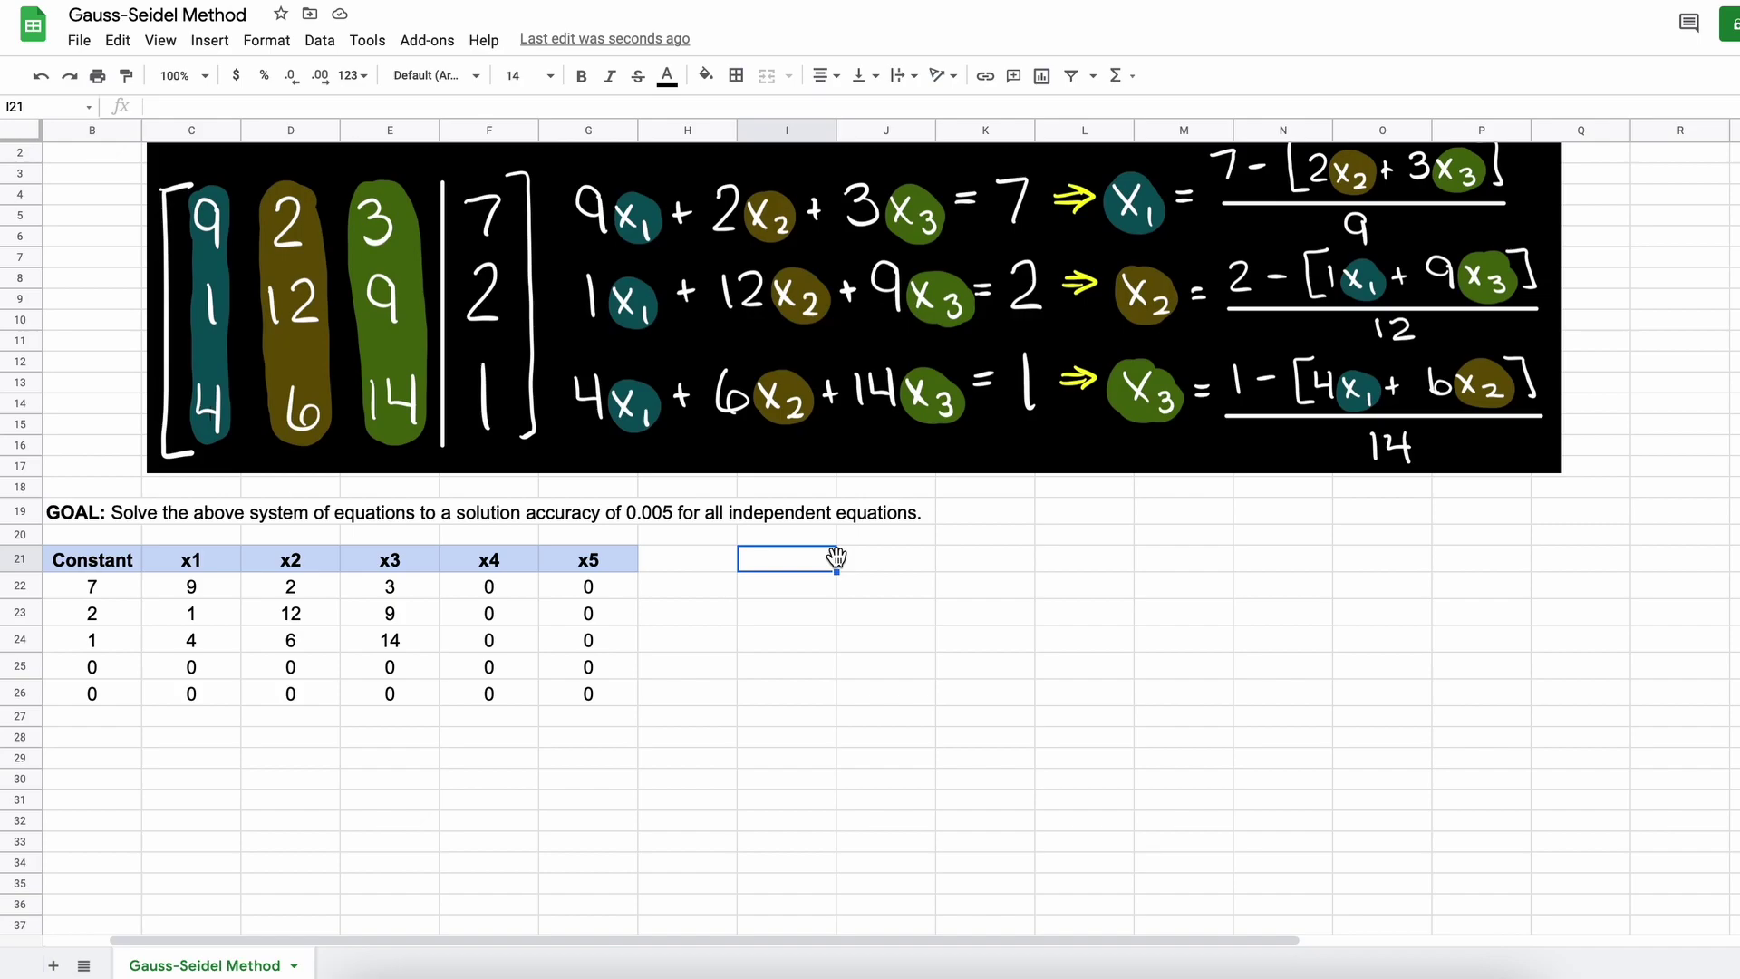
{"action": "type", "text": "Iterations"}
{"action": "key", "text": "Tab"}
{"action": "type", "text": "X-Vector "}
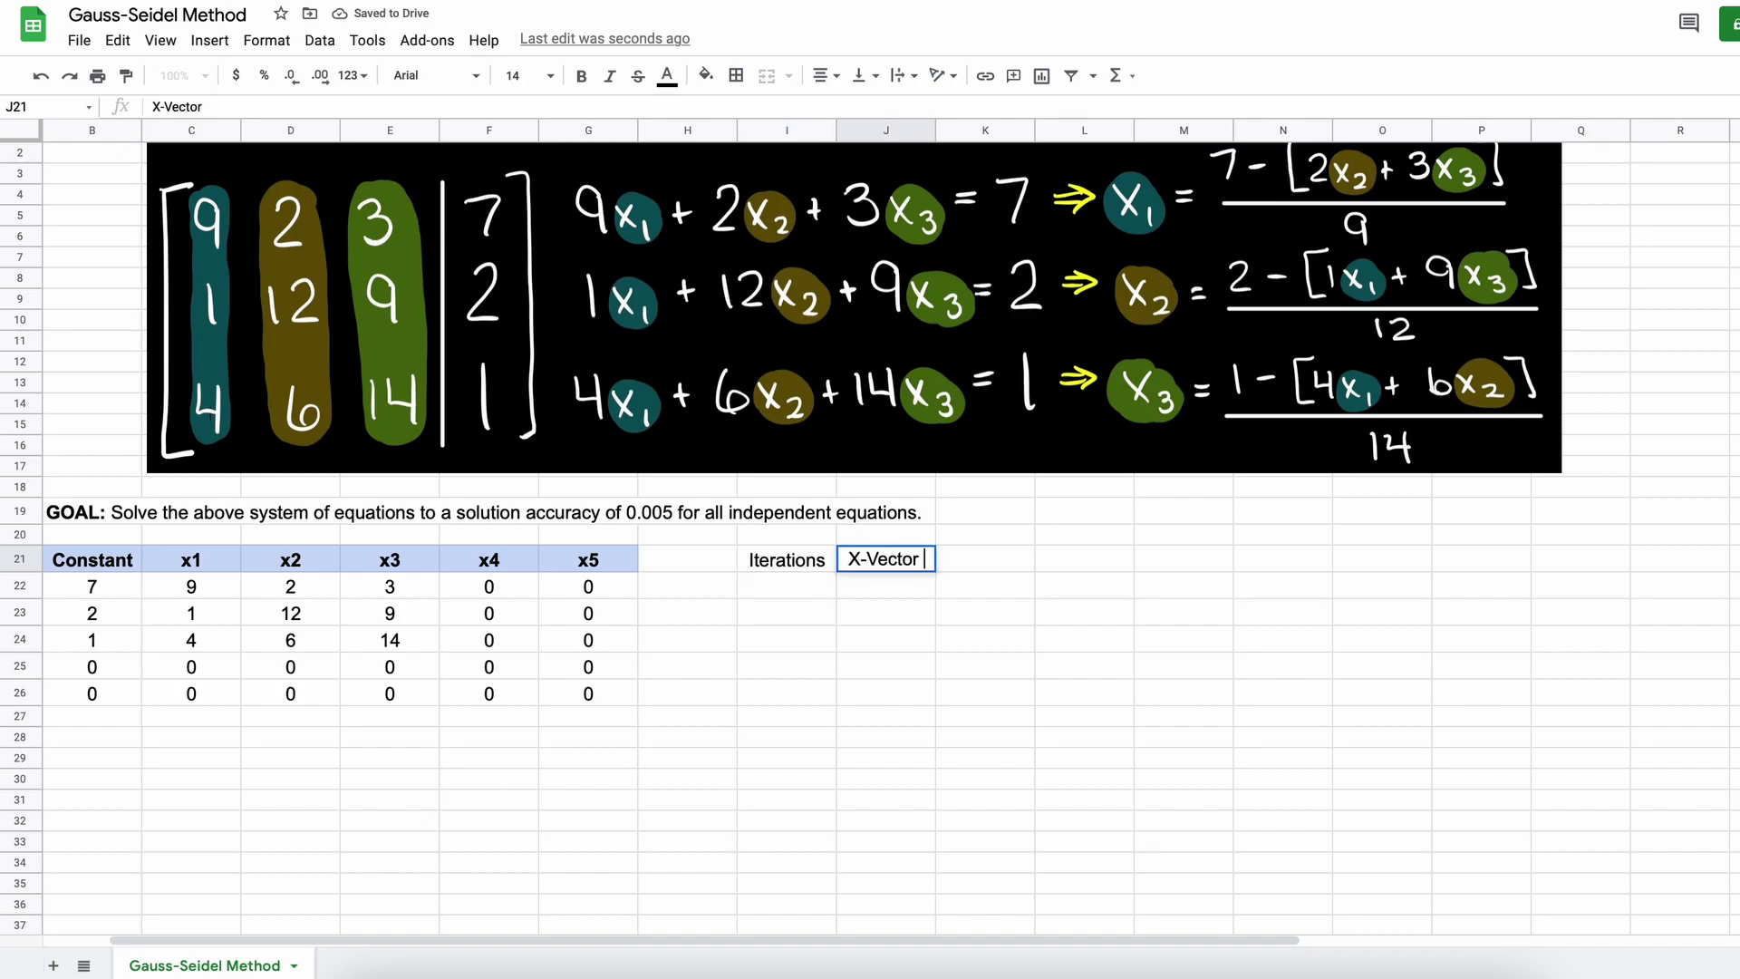
{"action": "type", "text": "Values"}
Step: Move the X-Vector Values heading from J21 to K21
{"action": "left_click_drag", "start_coordinate": [885, 559], "coordinate": [1287, 559]}
{"action": "right_click", "coordinate": [936, 554]}
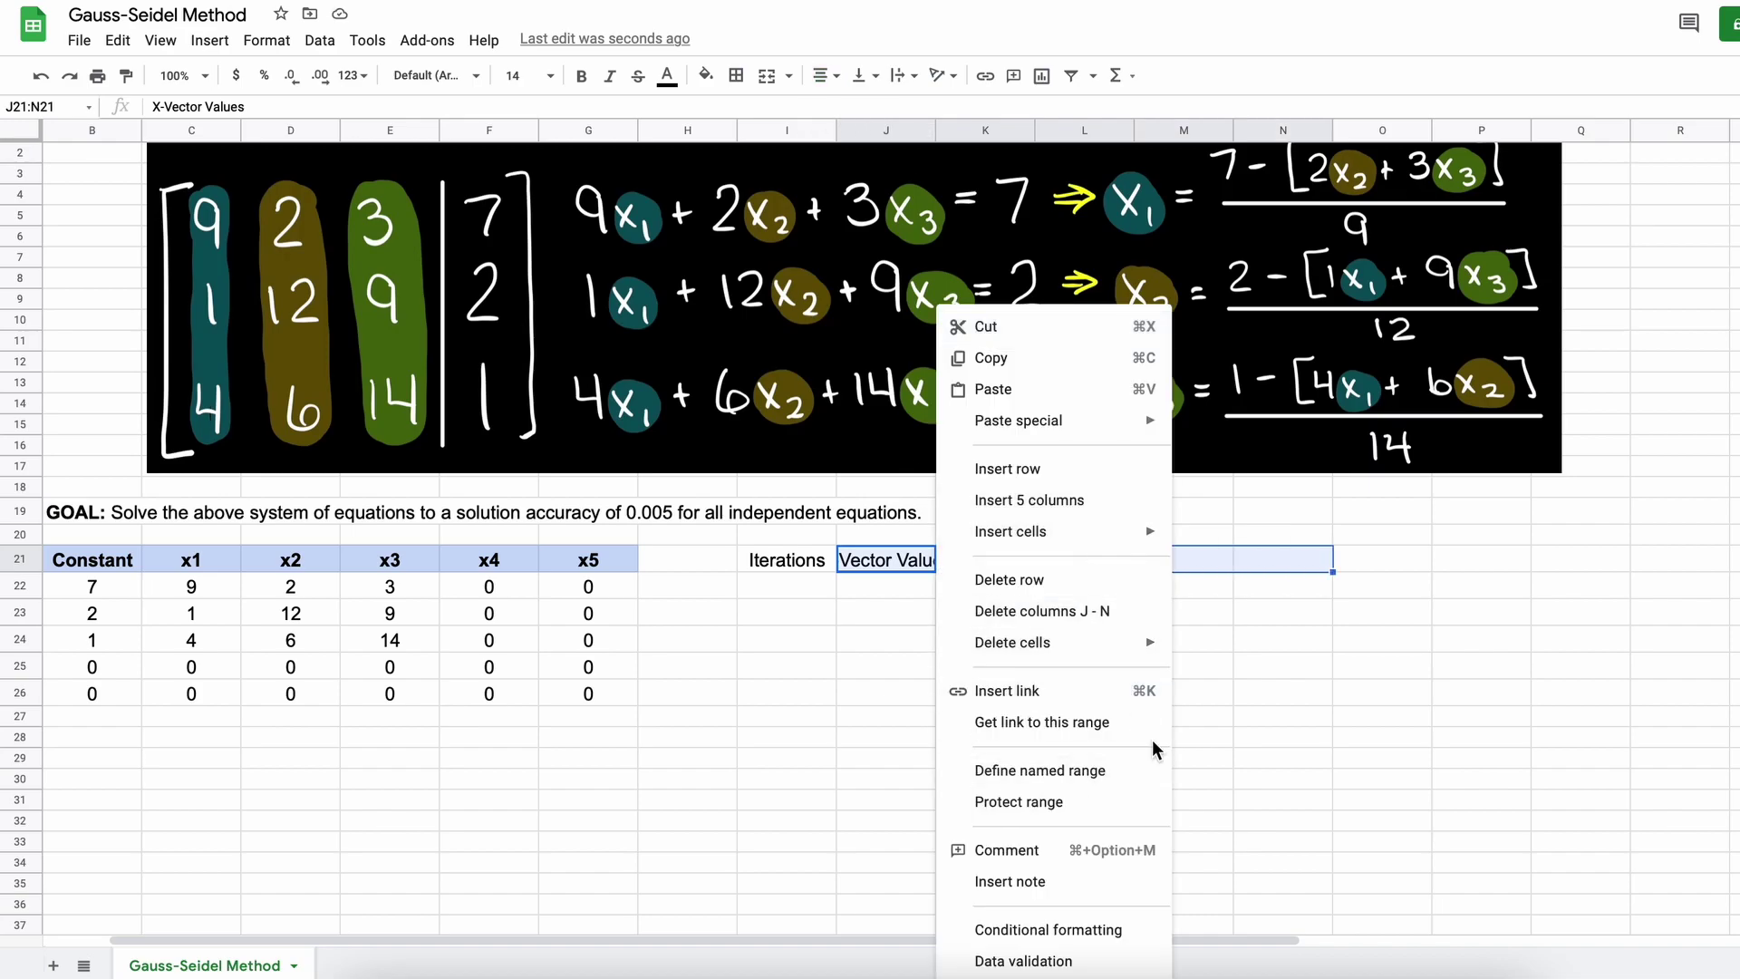
{"action": "left_click", "coordinate": [1268, 737]}
{"action": "left_click", "coordinate": [888, 560]}
{"action": "key", "text": "super+c"}
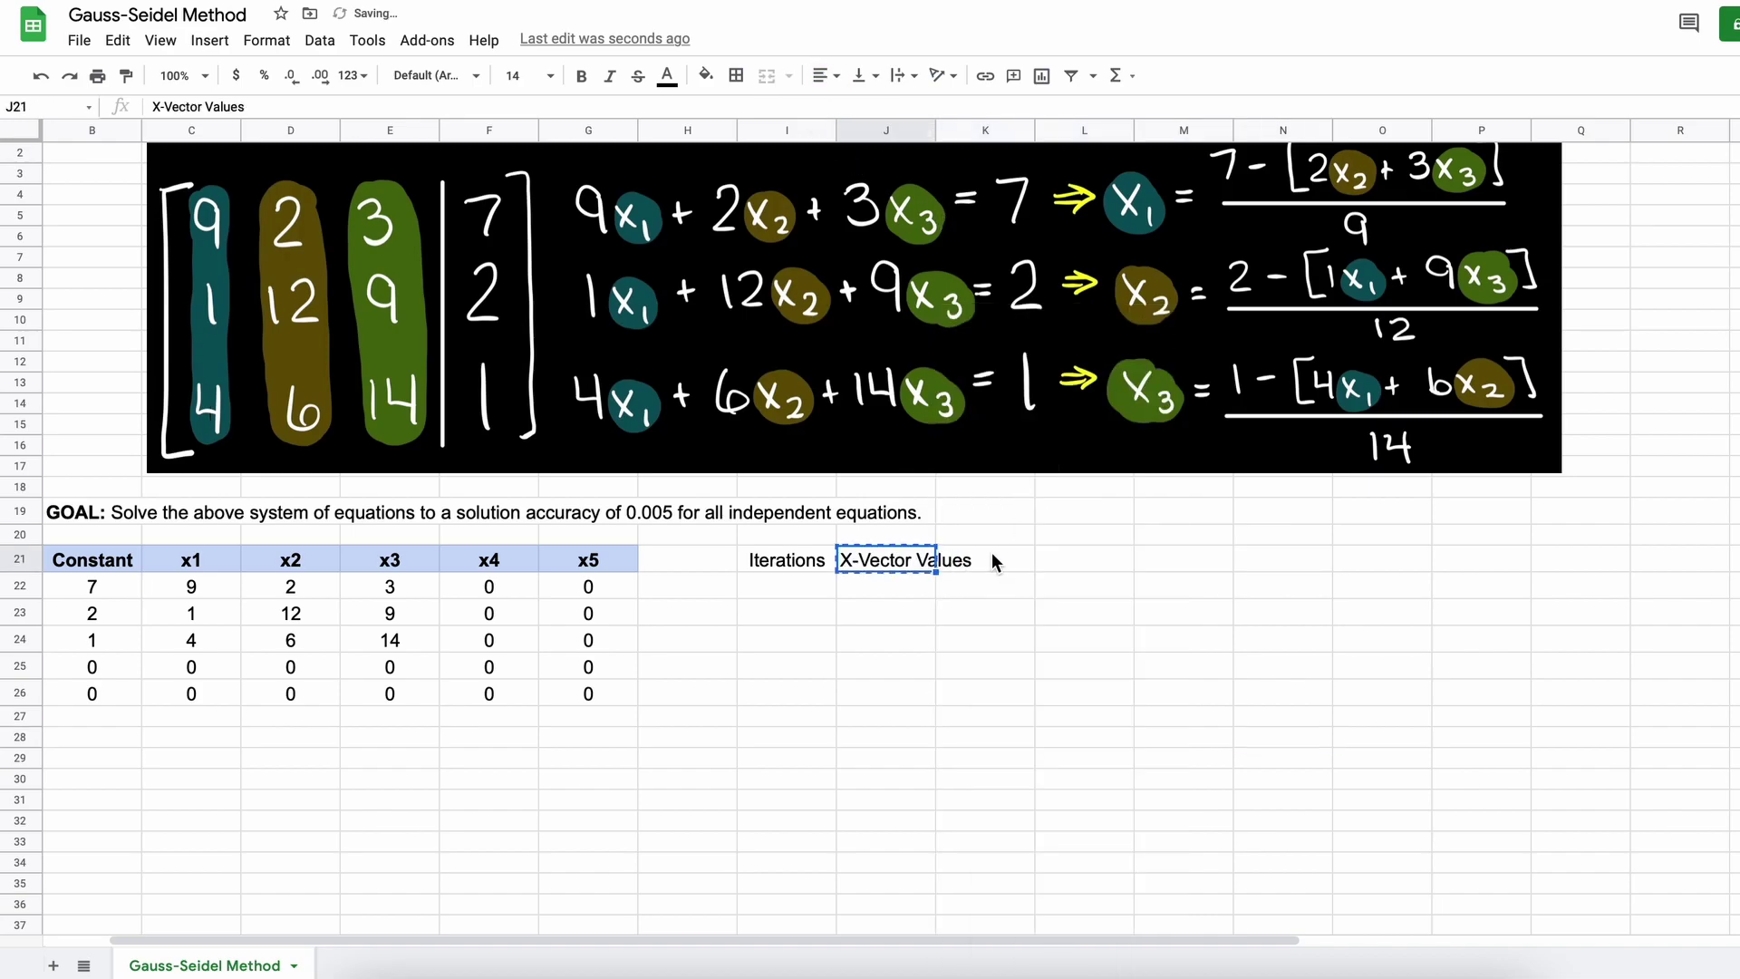
{"action": "left_click", "coordinate": [993, 556]}
{"action": "key", "text": "super+v"}
Step: Enter the column labels x1 to x5 in J22:N22 and iteration number 0 in I23
{"action": "left_click", "coordinate": [822, 595]}
{"action": "left_click", "coordinate": [871, 594]}
{"action": "type", "text": "x1"}
{"action": "key", "text": "Tab"}
{"action": "type", "text": "x2"}
{"action": "key", "text": "Tab"}
{"action": "type", "text": "x3"}
{"action": "key", "text": "Tab"}
{"action": "type", "text": "x4"}
{"action": "key", "text": "Tab"}
{"action": "type", "text": "x5"}
{"action": "left_click", "coordinate": [778, 612]}
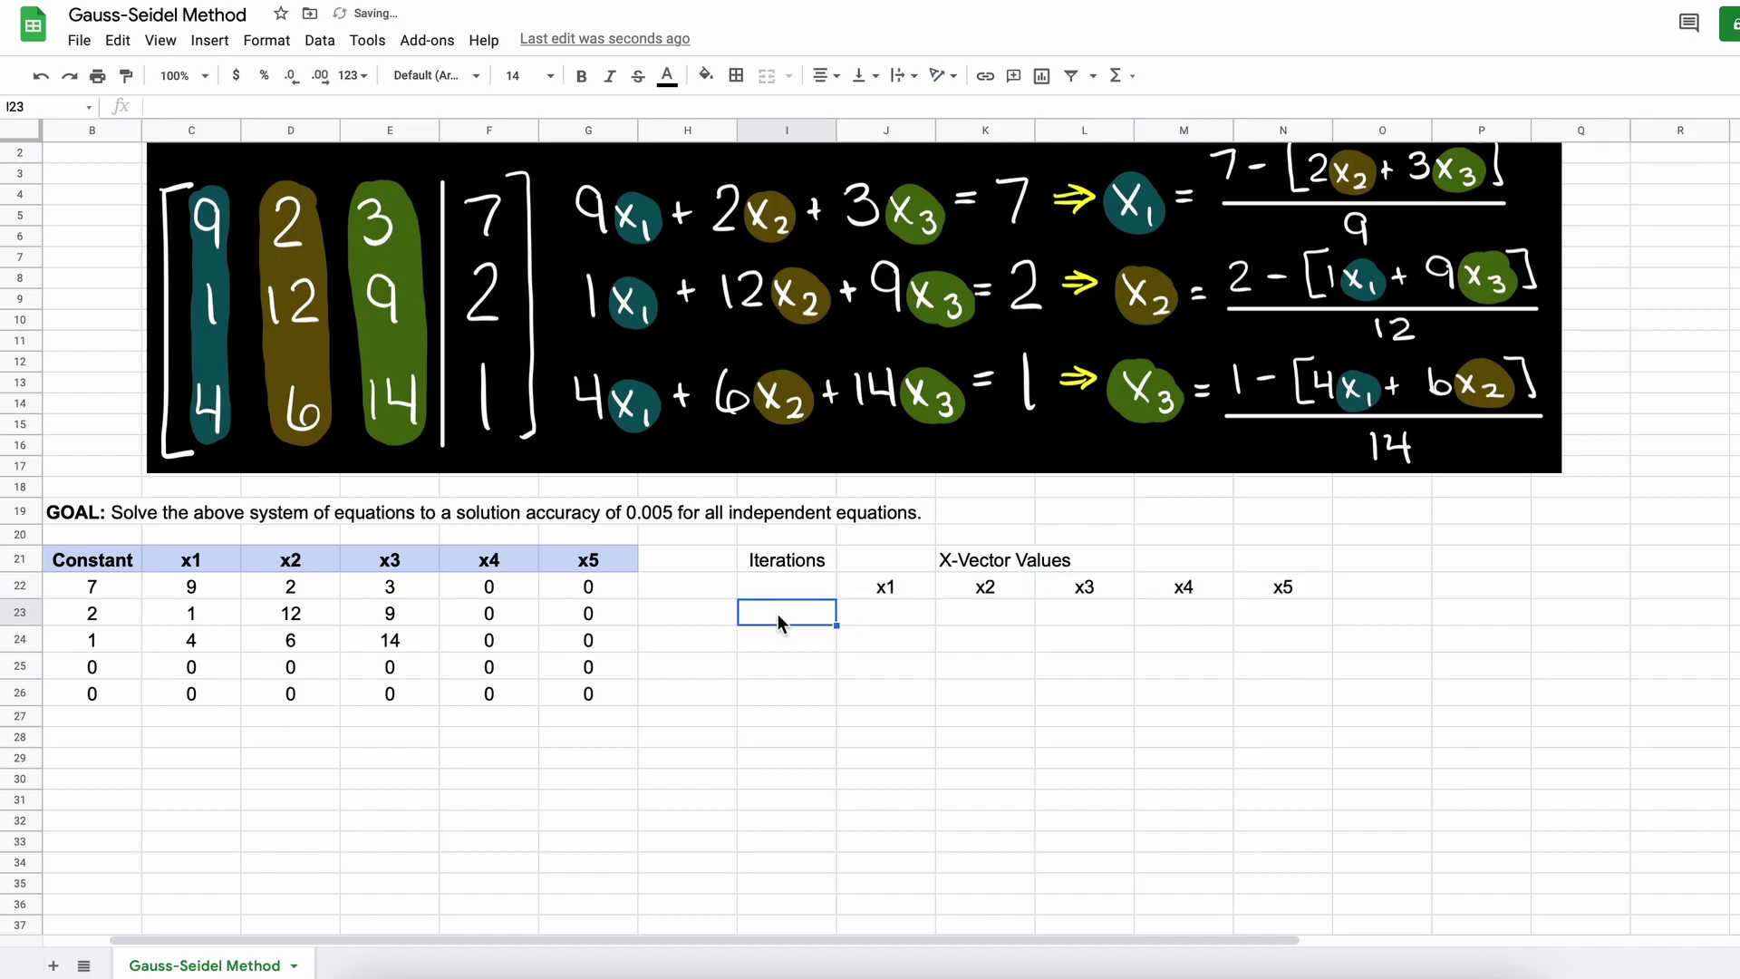
{"action": "type", "text": "0"}
Step: Fill the iteration table heading row I21:N21 light blue and cell I22 black
{"action": "left_click_drag", "start_coordinate": [786, 560], "coordinate": [1282, 560]}
{"action": "left_click", "coordinate": [706, 75]}
{"action": "left_click", "coordinate": [843, 225]}
{"action": "left_click", "coordinate": [941, 647]}
{"action": "left_click", "coordinate": [786, 587]}
{"action": "left_click", "coordinate": [706, 75]}
{"action": "left_click", "coordinate": [711, 136]}
Step: Enter initial guesses of 0 in J23:N23 and iteration numbers 1 and 2 in I24:I25
{"action": "left_click", "coordinate": [884, 625]}
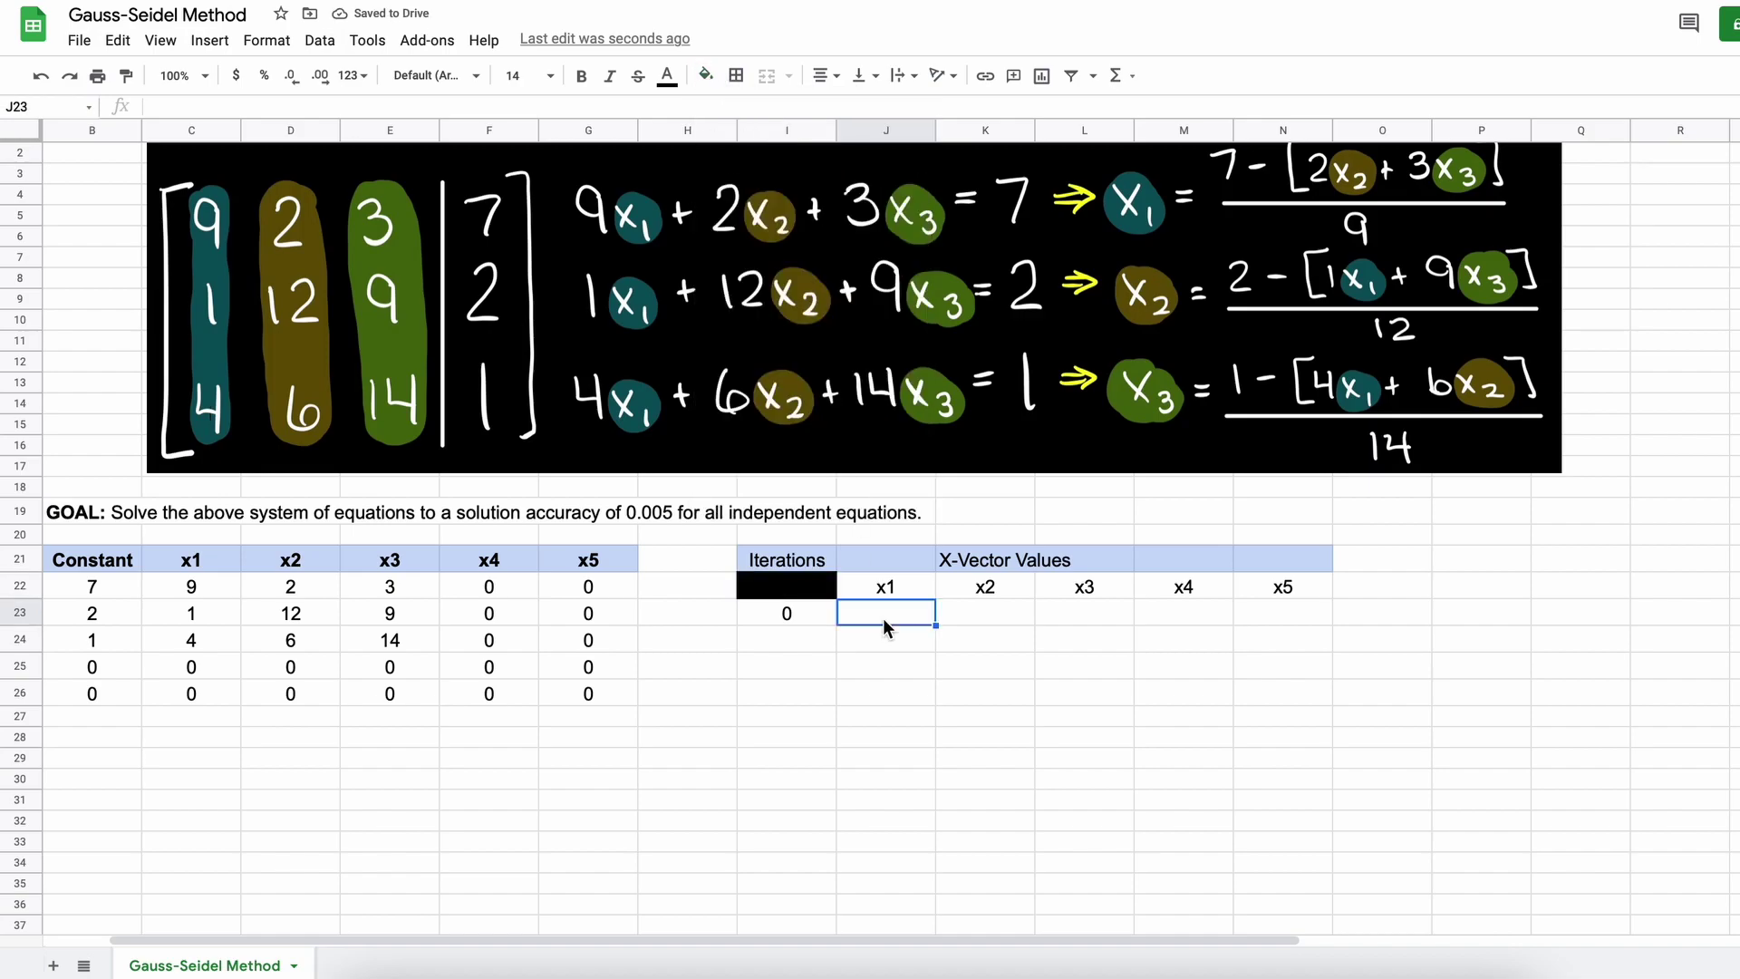
{"action": "type", "text": "0\t0\t0\t0\t0"}
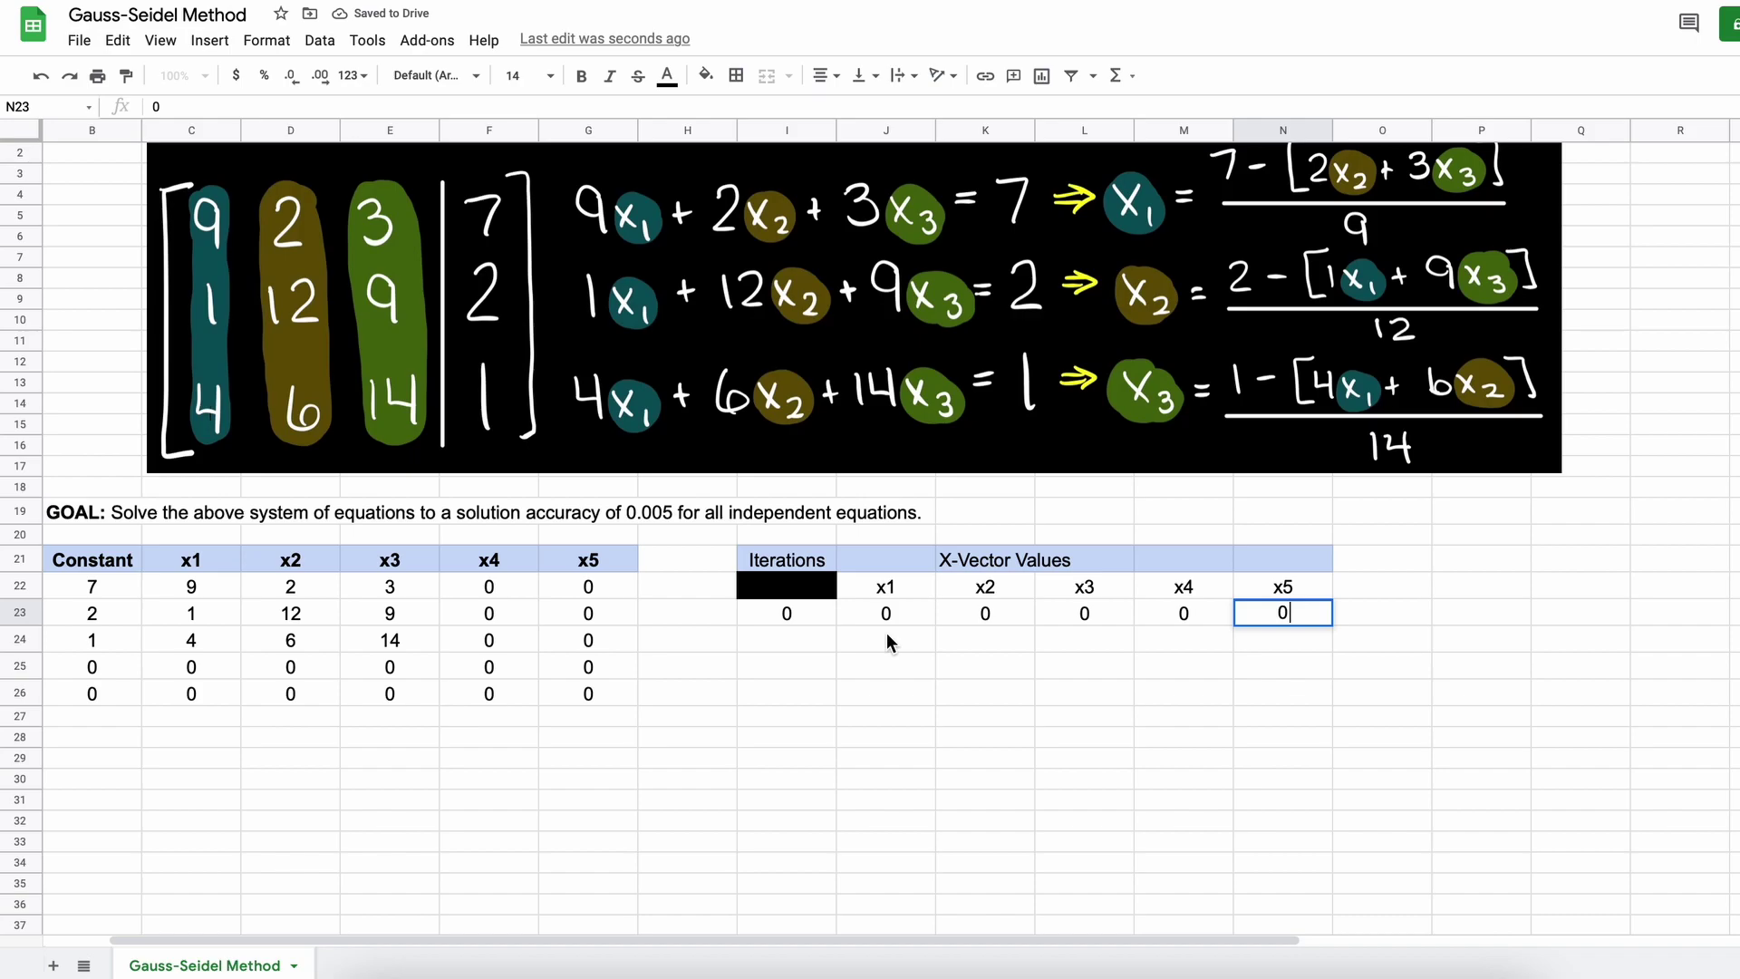
{"action": "left_click", "coordinate": [825, 638]}
{"action": "type", "text": "1"}
{"action": "key", "text": "Return"}
{"action": "type", "text": "2"}
{"action": "key", "text": "Return"}
Step: Make the iteration table headings and column labels in I21:N22 bold
{"action": "left_click", "coordinate": [895, 639]}
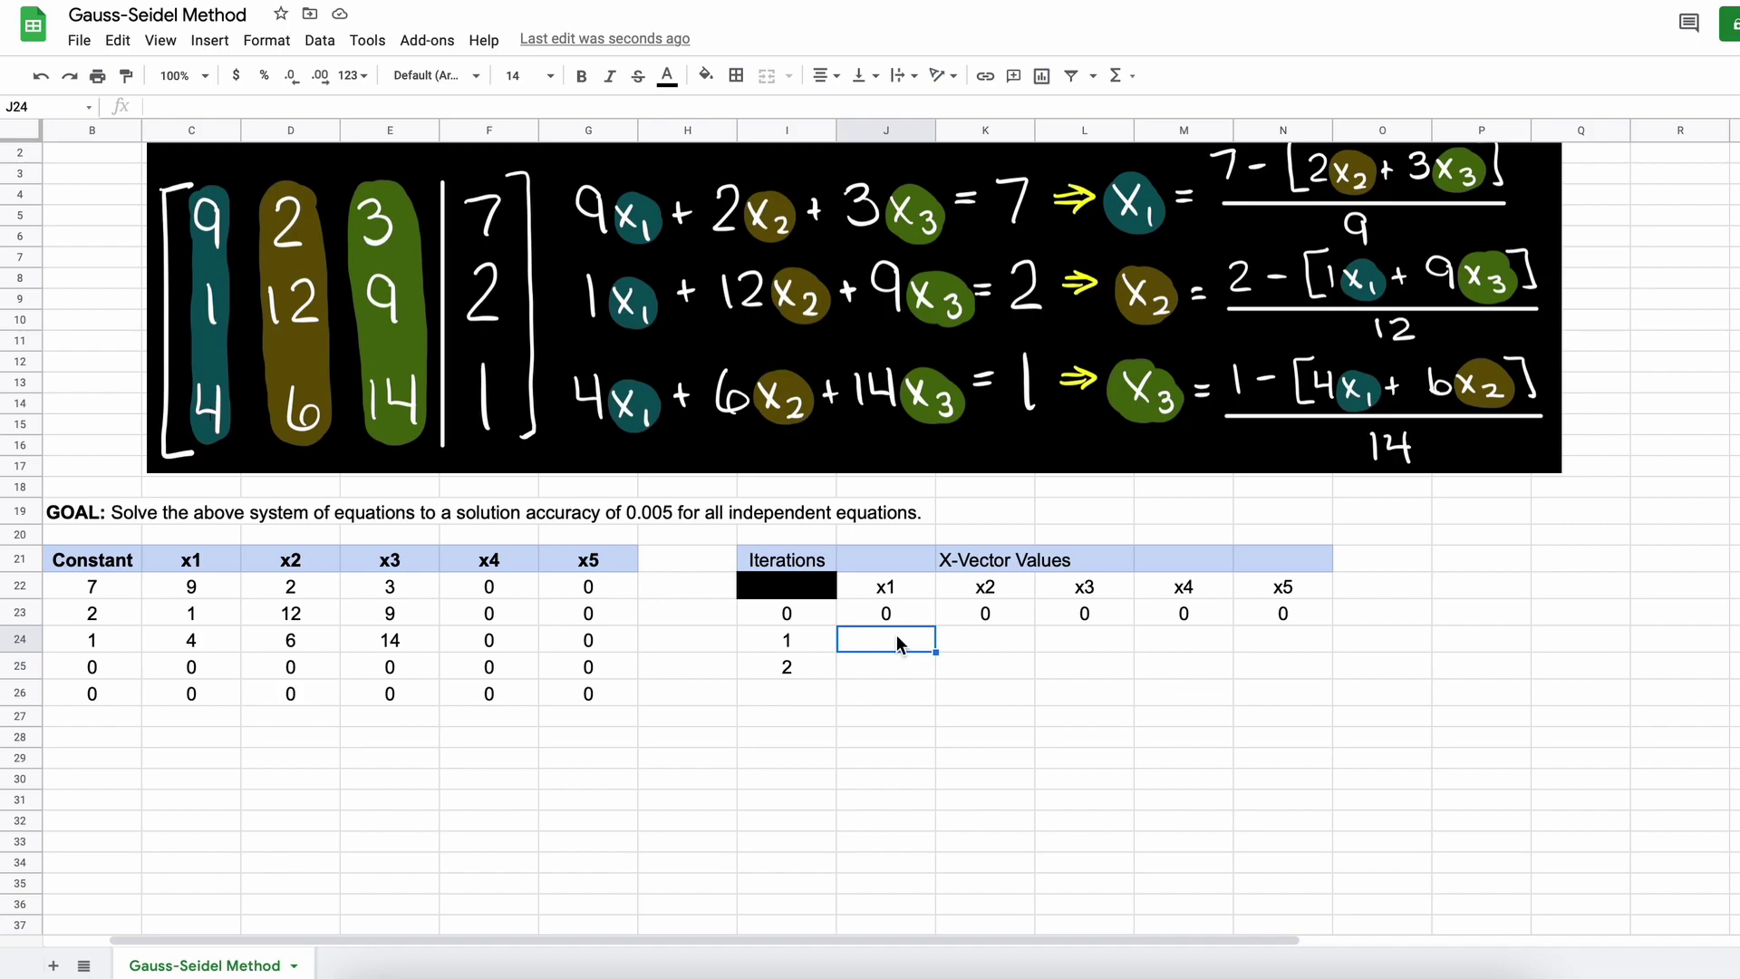
{"action": "left_click_drag", "start_coordinate": [786, 587], "coordinate": [1269, 547]}
{"action": "key", "text": "ctrl+b"}
Step: Begin the x1 formula in J24 with constant B22 minus a bracketed sum whose first product is D22*K23
{"action": "left_click", "coordinate": [897, 639]}
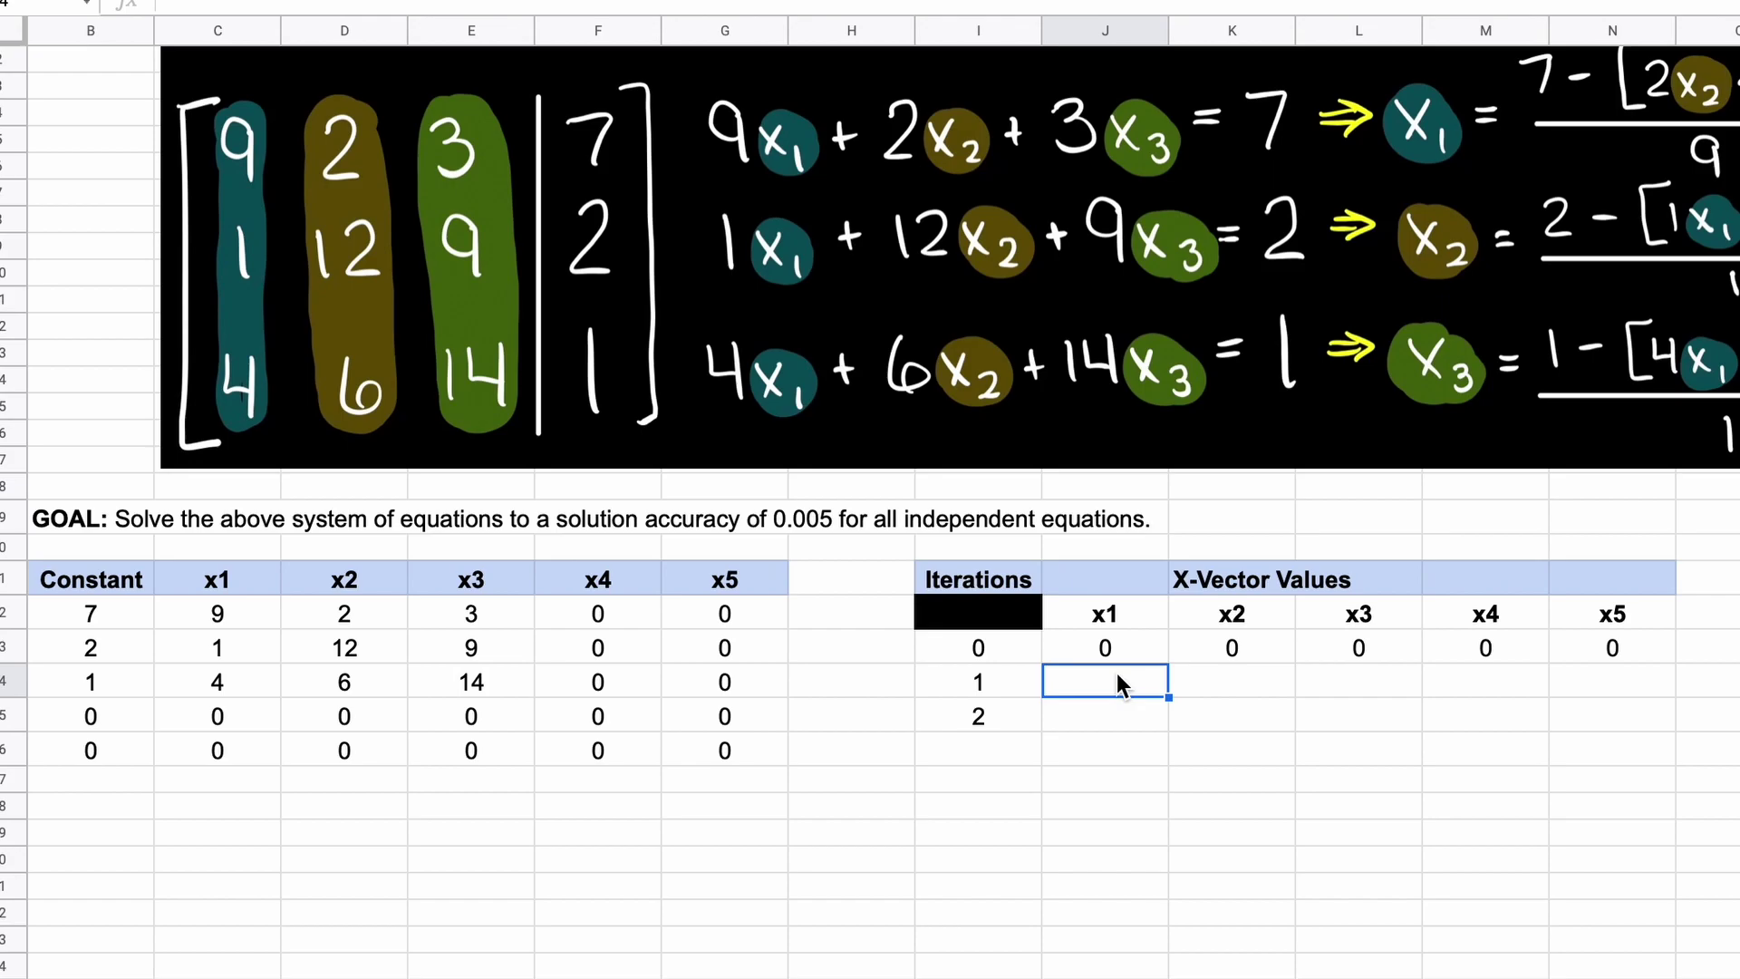
{"action": "type", "text": "=("}
{"action": "left_click", "coordinate": [117, 616]}
{"action": "type", "text": "-("}
{"action": "left_click", "coordinate": [354, 624]}
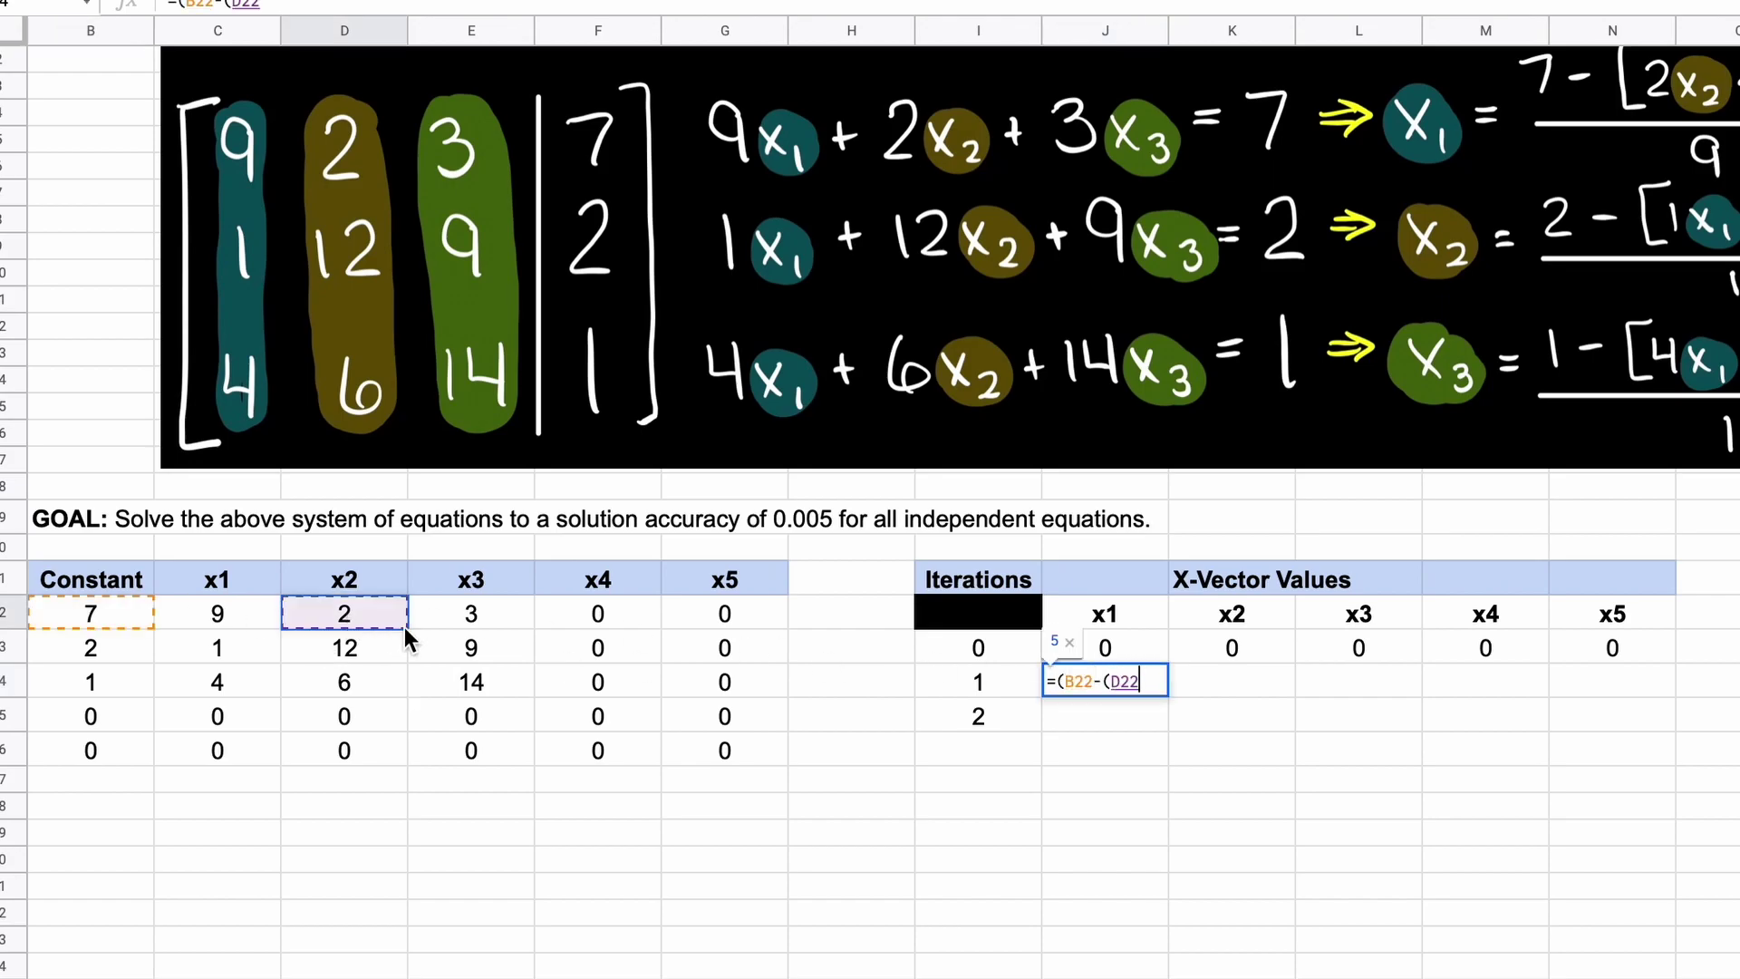
{"action": "type", "text": "*"}
{"action": "left_click", "coordinate": [1250, 645]}
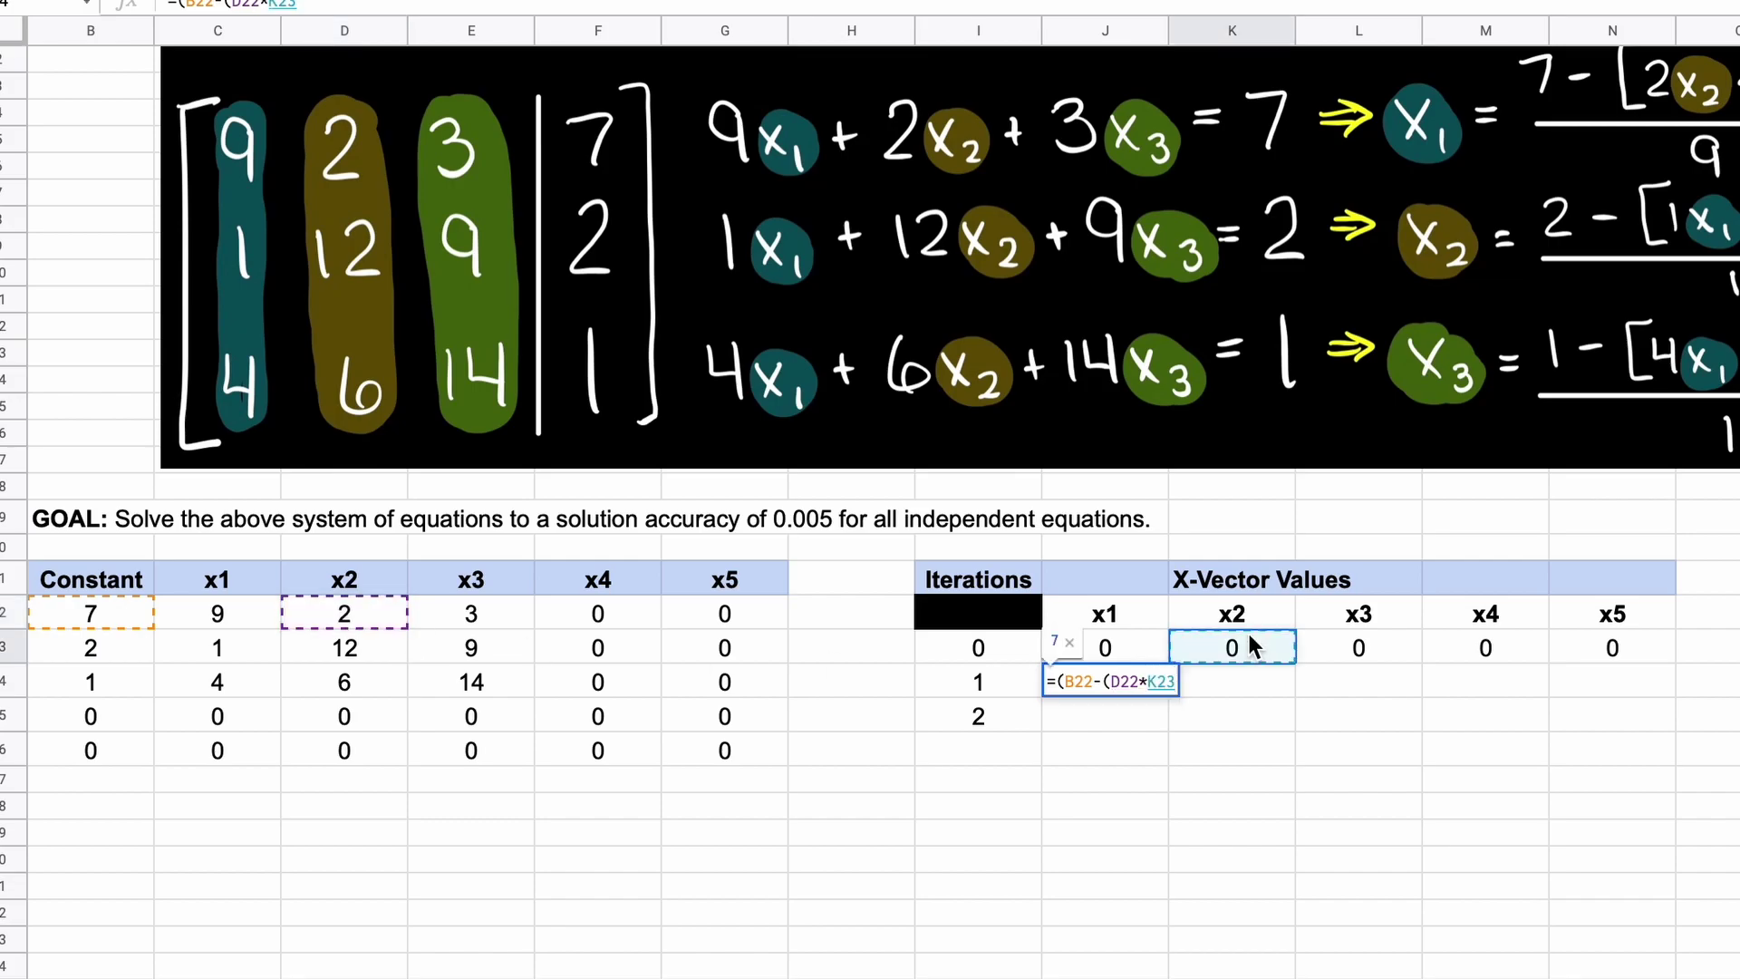
{"action": "left_click", "coordinate": [232, 4]}
{"action": "type", "text": "("}
{"action": "left_click", "coordinate": [354, 5]}
Step: Add the products E22*L23, F22*M23 and N23*G22 to the bracketed sum in J24's formula
{"action": "type", "text": ")+("}
{"action": "left_click", "coordinate": [480, 619]}
{"action": "type", "text": "*"}
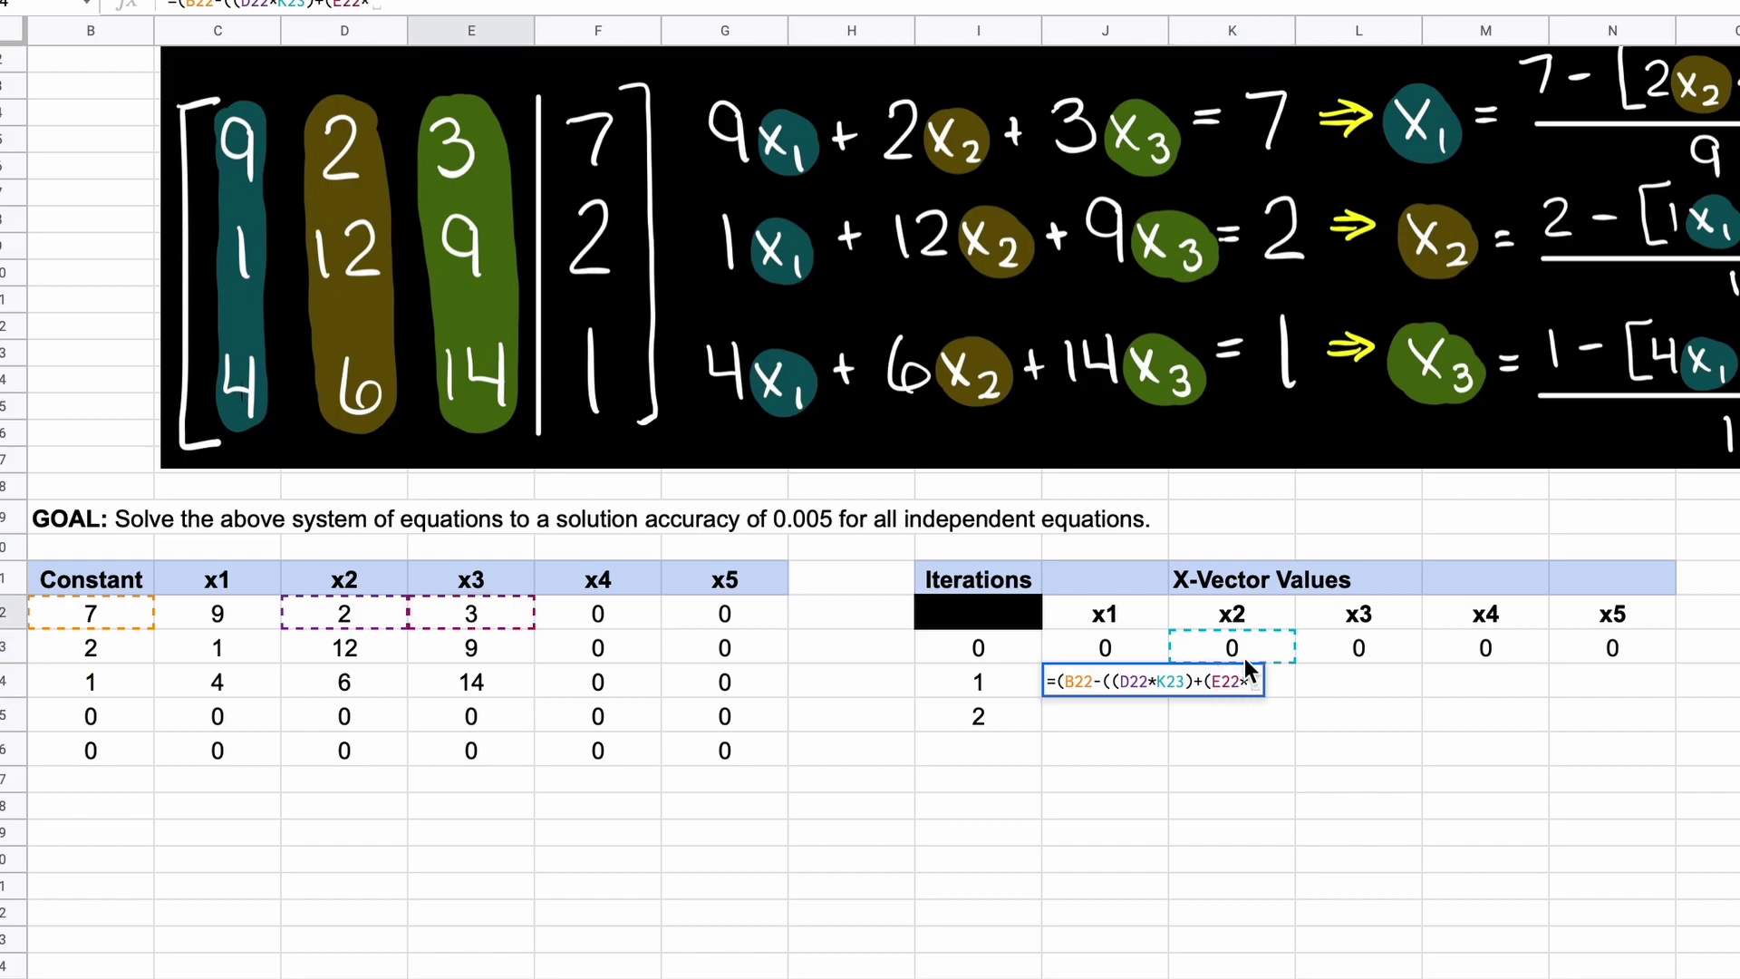
{"action": "left_click", "coordinate": [1359, 647]}
{"action": "type", "text": ")+("}
{"action": "left_click", "coordinate": [650, 619]}
{"action": "type", "text": "*"}
{"action": "left_click", "coordinate": [1486, 647]}
{"action": "type", "text": ")+("}
{"action": "left_click", "coordinate": [1612, 647]}
{"action": "type", "text": "*"}
{"action": "left_click", "coordinate": [725, 614]}
Step: Complete J24's formula with a division by C22 and the closing parentheses
{"action": "type", "text": "))/"}
{"action": "left_click", "coordinate": [244, 621]}
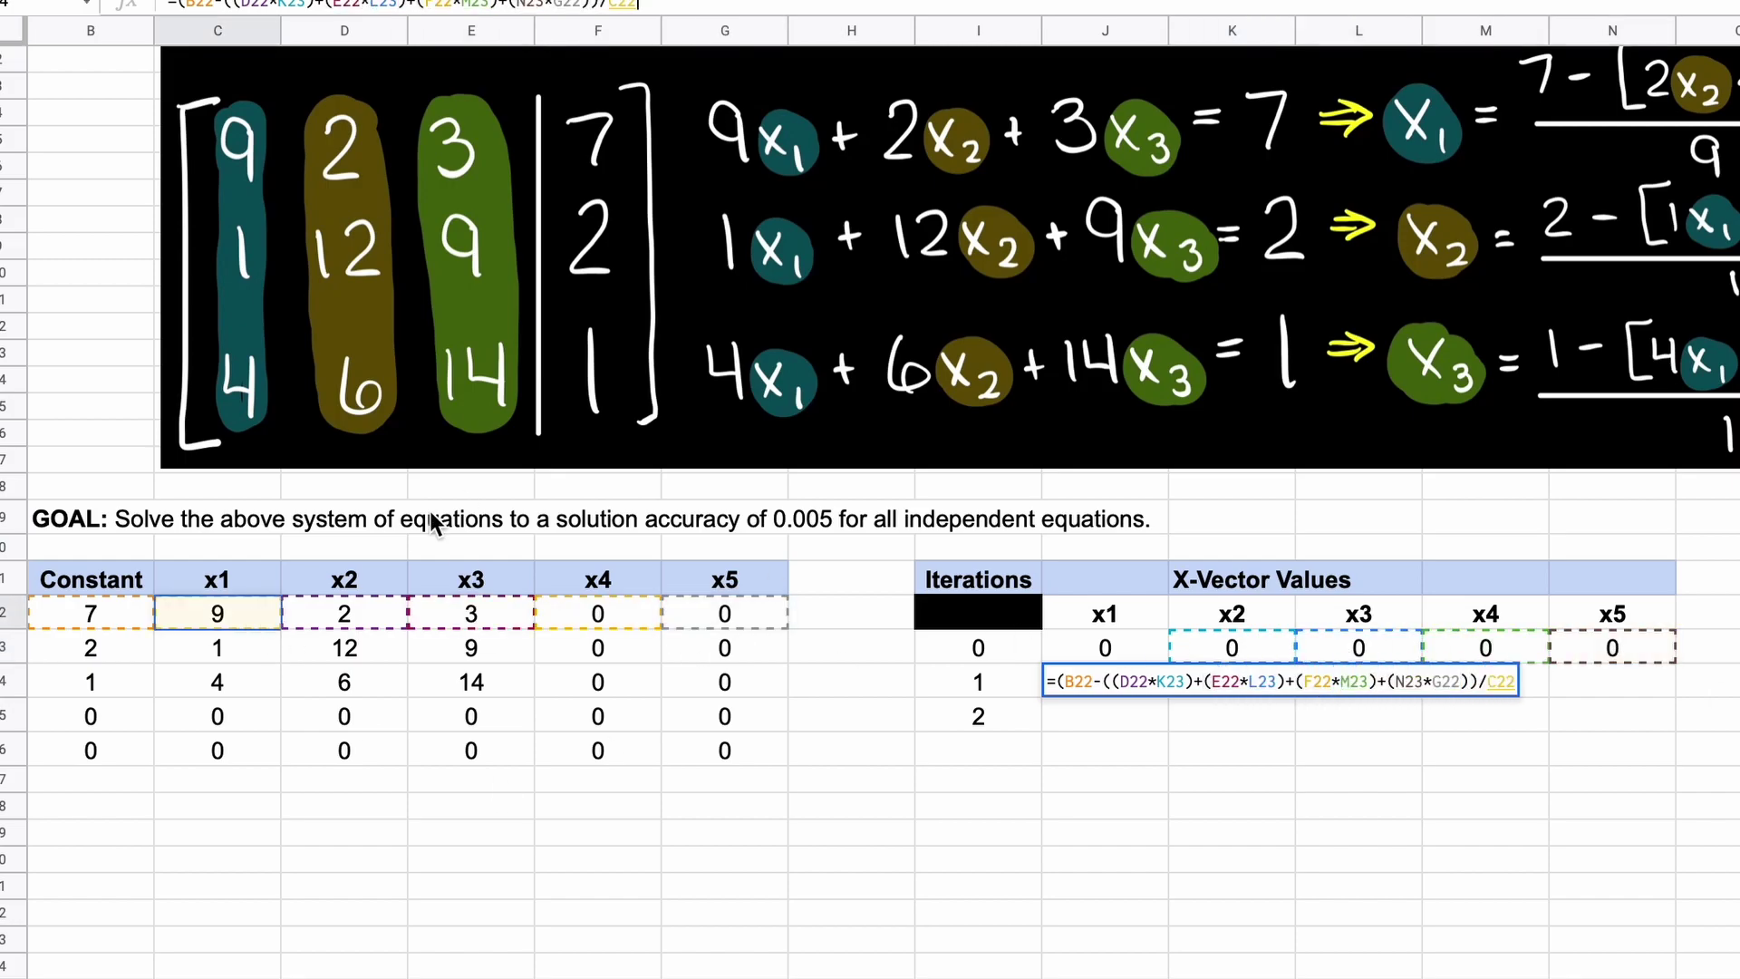
{"action": "type", "text": "))\\"}
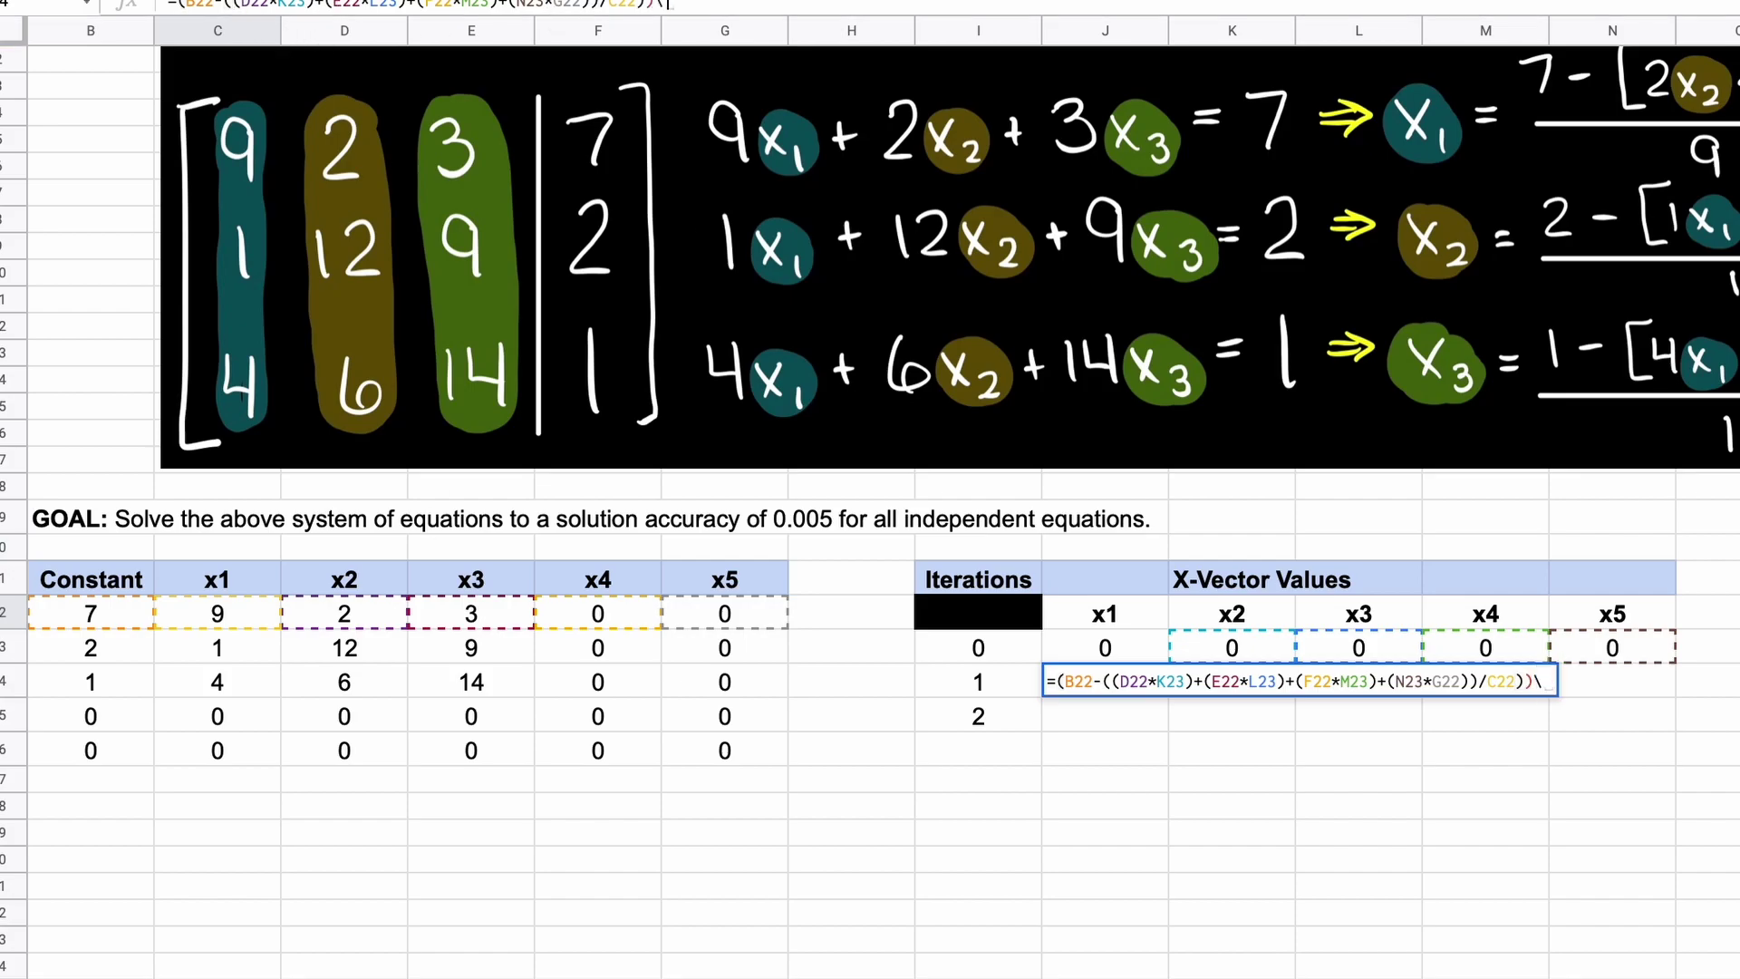
{"action": "key", "text": "BackSpace"}
Step: Make the references B22, D22, E22, F22, N23 and C22 absolute in the x1 formula and enter it in J24
{"action": "left_click", "coordinate": [199, 5]}
{"action": "key", "text": "F4"}
{"action": "left_click", "coordinate": [272, 5]}
{"action": "key", "text": "F4"}
{"action": "left_click", "coordinate": [385, 5]}
{"action": "key", "text": "F4"}
{"action": "left_click", "coordinate": [497, 5]}
{"action": "key", "text": "F4"}
{"action": "key", "text": "F4"}
{"action": "key", "text": "F4"}
{"action": "left_click", "coordinate": [602, 6]}
{"action": "key", "text": "F4"}
{"action": "left_click", "coordinate": [716, 5]}
{"action": "key", "text": "F4"}
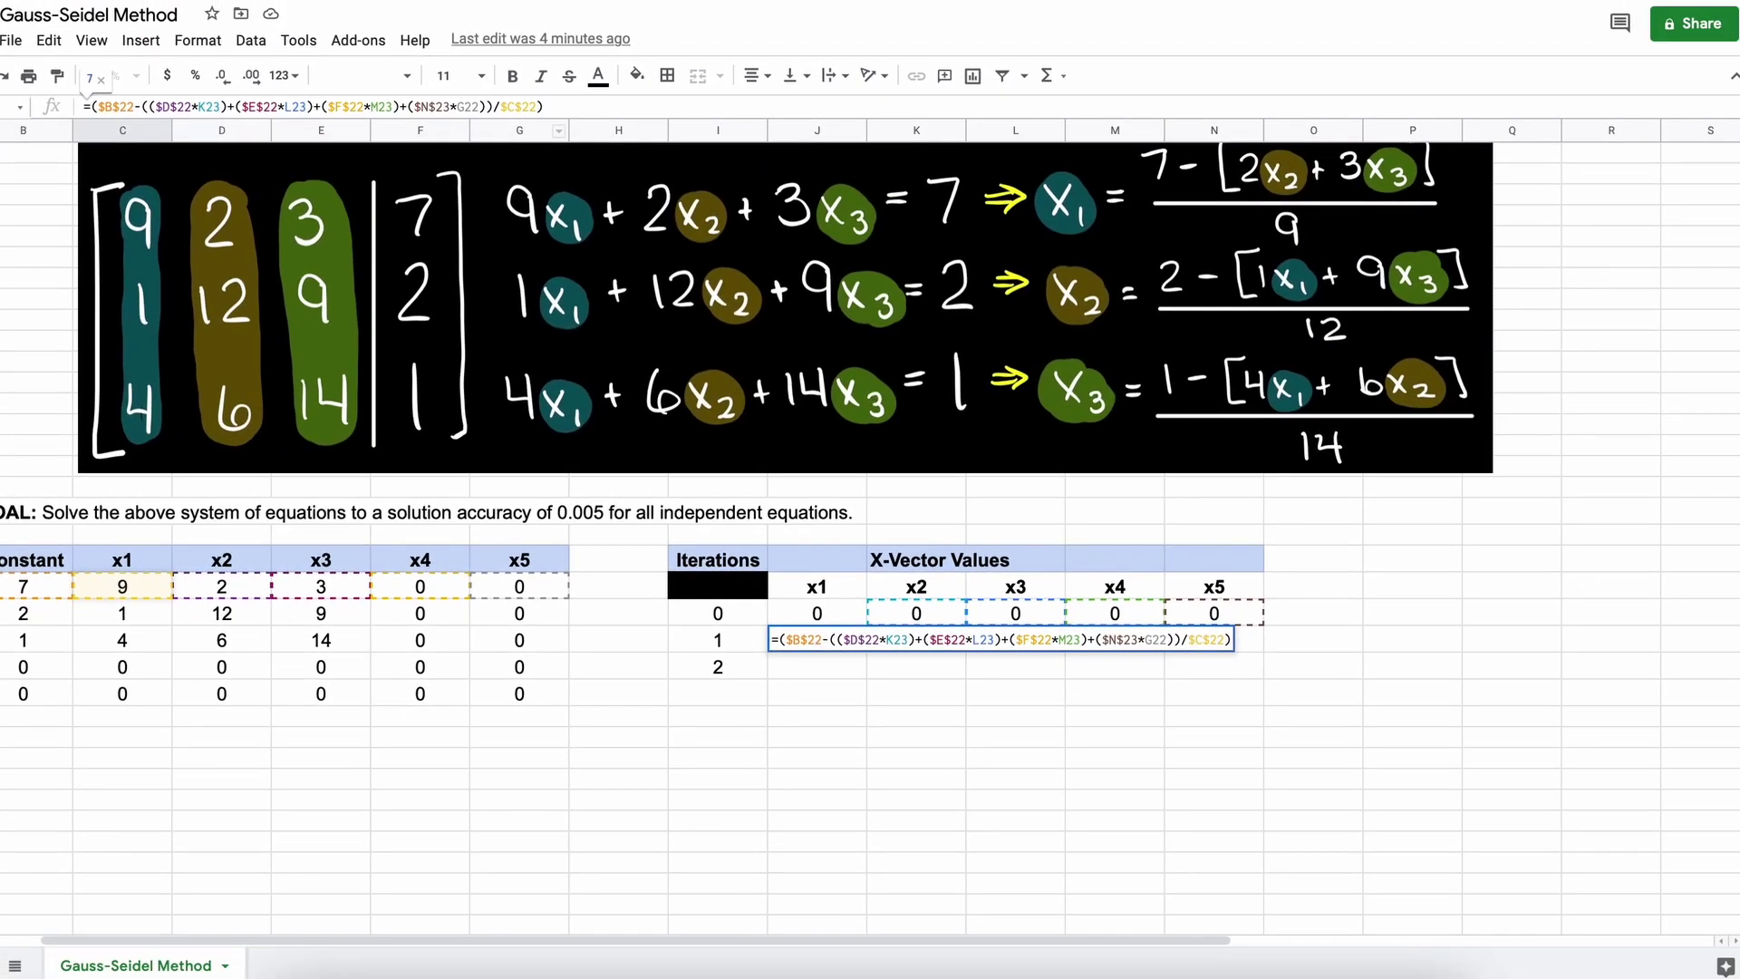
{"action": "key", "text": "Return"}
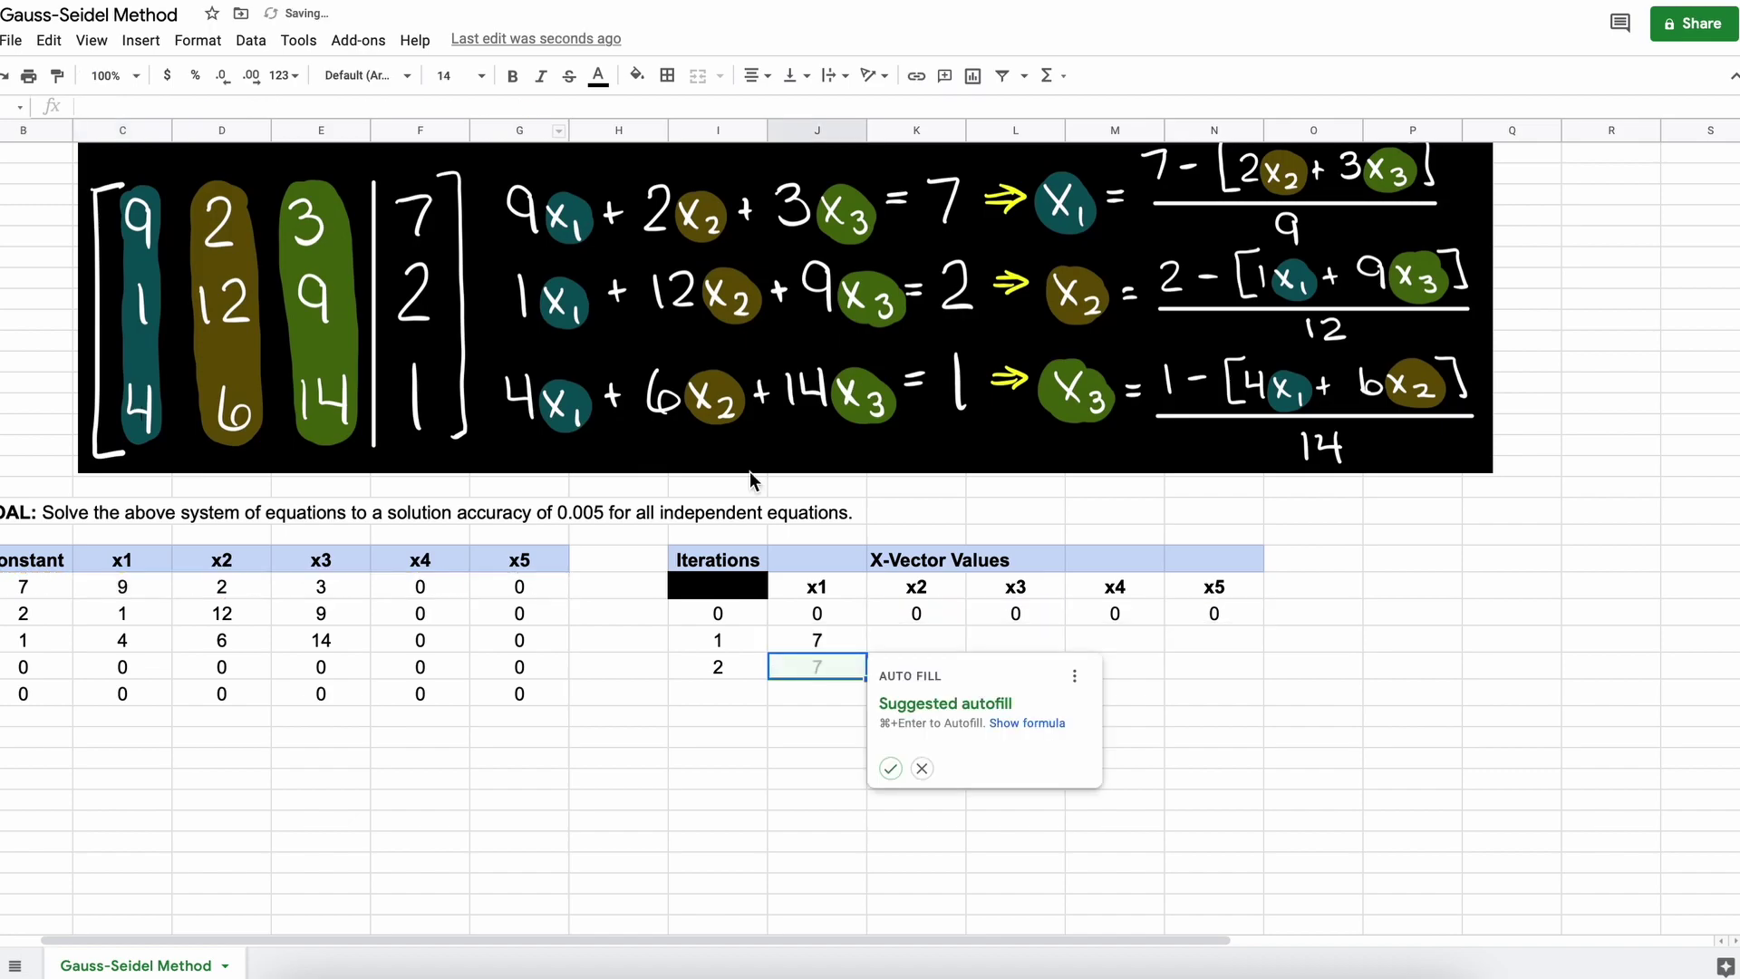
Step: Correct the parentheses in J24's formula so the whole numerator is divided by $C$22
{"action": "left_click", "coordinate": [787, 634]}
{"action": "left_click", "coordinate": [492, 106]}
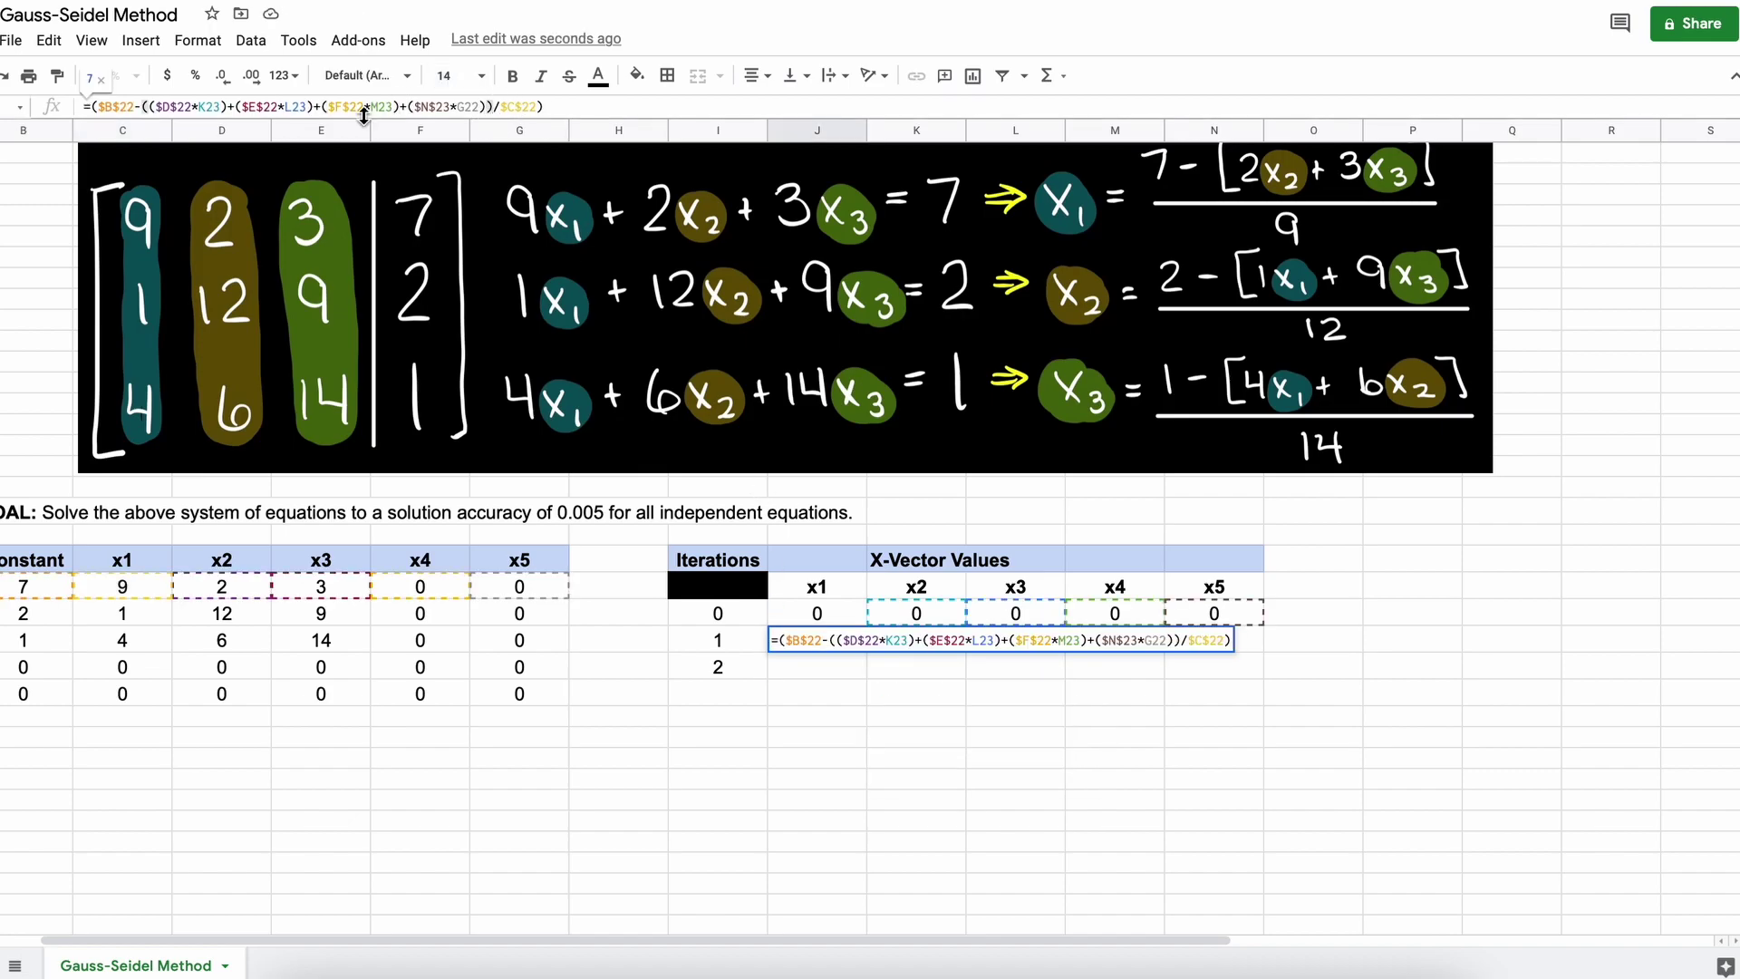
{"action": "key", "text": "Return"}
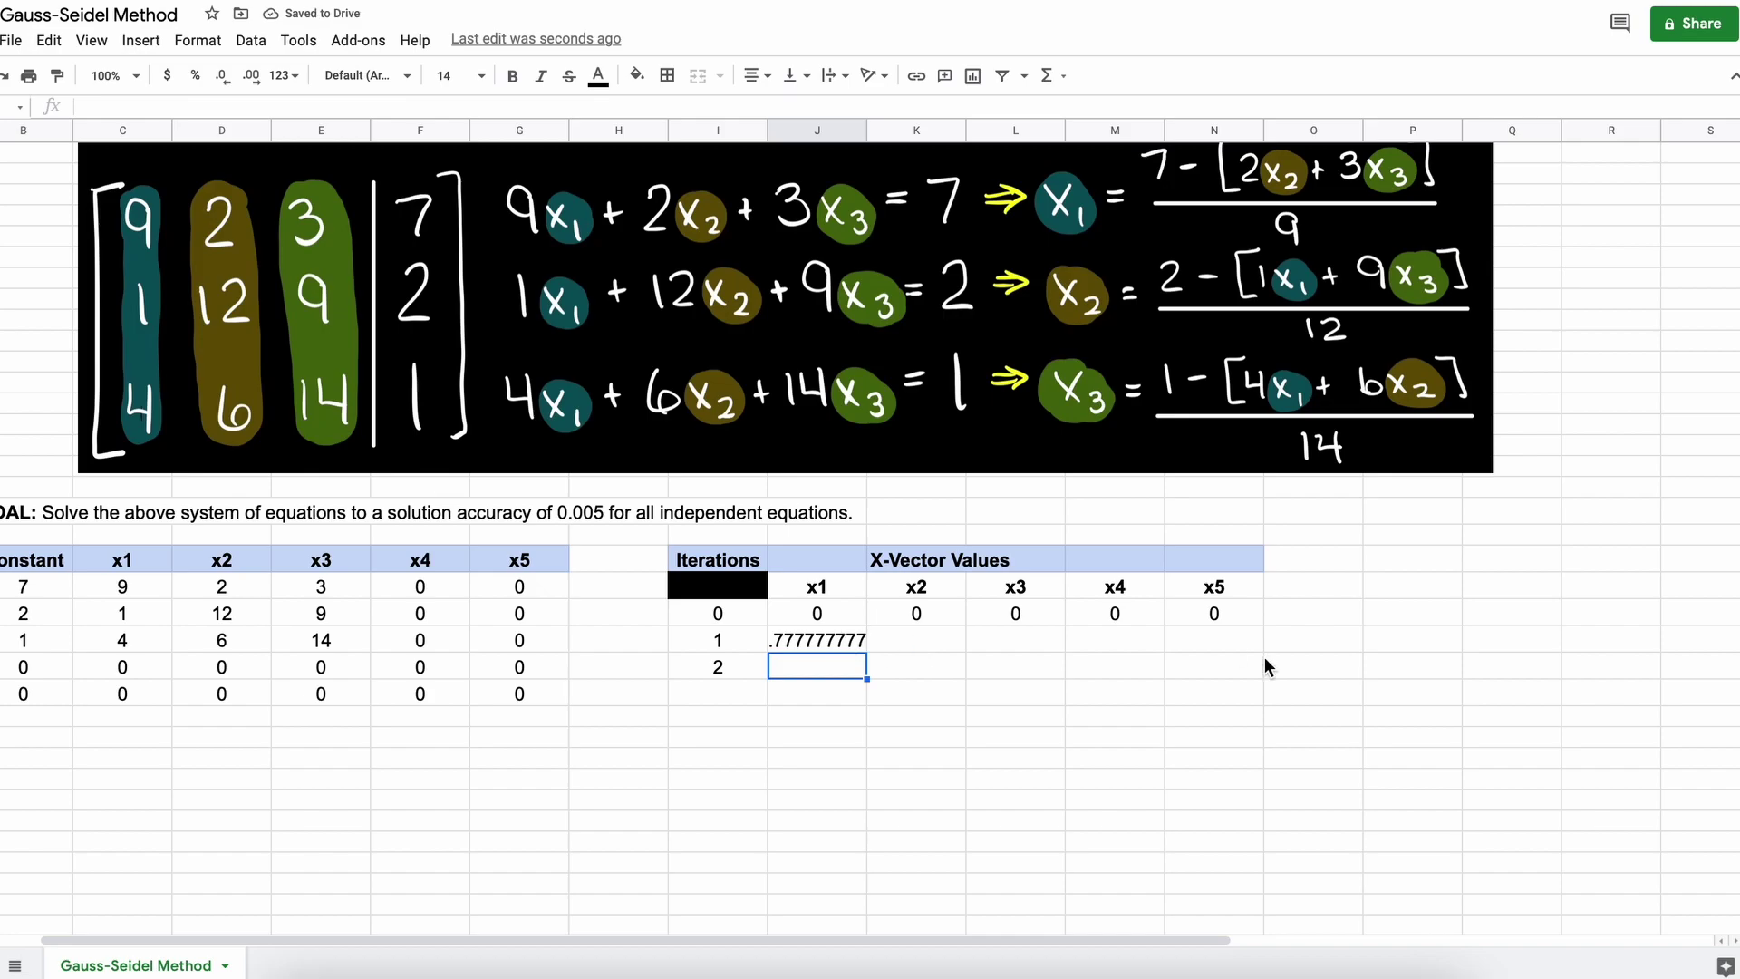
Step: Enter the label "Example" in Q21, the values 3 and 4 in Q22:R22, and 4 and 4 in Q23:R23
{"action": "scroll", "coordinate": [1265, 664], "scroll_direction": "right", "scroll_amount": 2}
{"action": "left_click", "coordinate": [1313, 559]}
{"action": "type", "text": "Example"}
{"action": "key", "text": "Return"}
{"action": "type", "text": "3"}
{"action": "key", "text": "Tab"}
{"action": "type", "text": "4"}
{"action": "key", "text": "Return"}
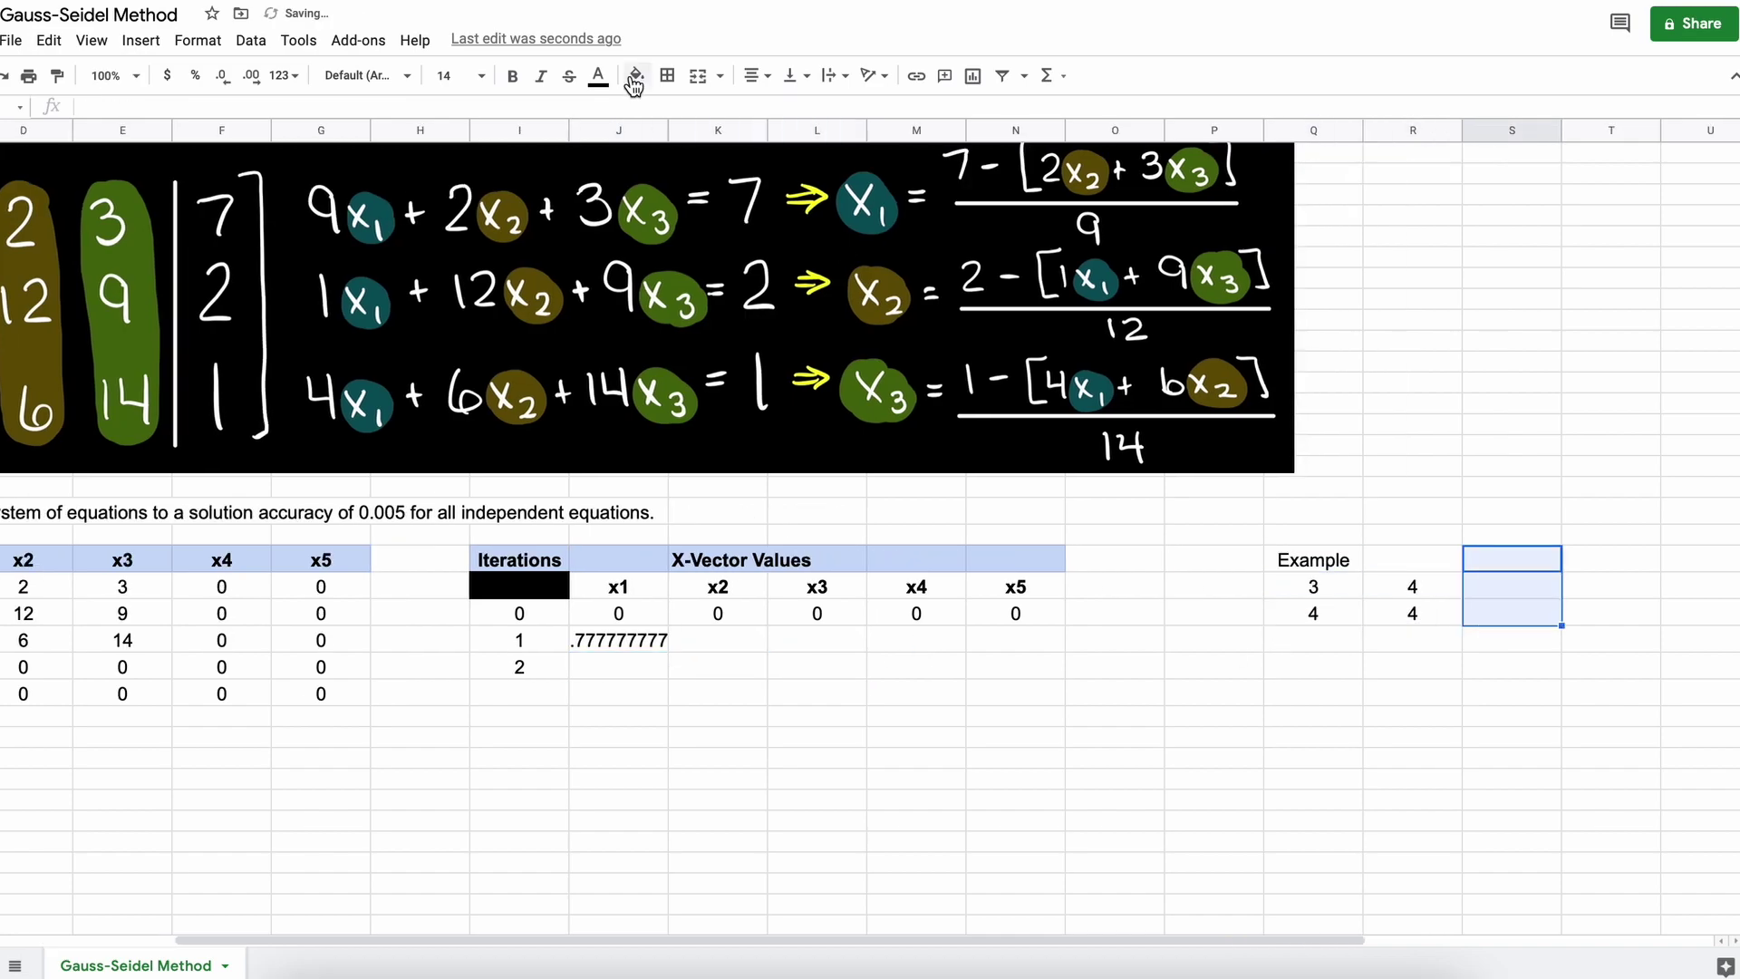
{"action": "key", "text": "Tab"}
{"action": "type", "text": "4"}
Step: Fill the cells S21:S23 with black as a divider beside the example values
{"action": "left_click_drag", "start_coordinate": [1510, 559], "coordinate": [1510, 612]}
{"action": "left_click", "coordinate": [636, 76]}
{"action": "left_click", "coordinate": [645, 142]}
Step: Label T21 "no $" and enter the relative-reference formula =Q22*R22 in T22
{"action": "scroll", "coordinate": [1161, 571], "scroll_direction": "right", "scroll_amount": 5}
{"action": "left_click", "coordinate": [1151, 563]}
{"action": "type", "text": "no $"}
{"action": "key", "text": "Return"}
{"action": "type", "text": "="}
{"action": "left_click", "coordinate": [817, 586]}
{"action": "type", "text": "*"}
{"action": "left_click", "coordinate": [915, 586]}
{"action": "key", "text": "Tab"}
Step: Label U21 "With $" and enter the absolute-reference formula =$Q$22*$R$22 in U22
{"action": "type", "text": "="}
{"action": "left_click", "coordinate": [817, 587]}
{"action": "type", "text": "*"}
{"action": "left_click", "coordinate": [915, 586]}
{"action": "left_click", "coordinate": [127, 106]}
{"action": "type", "text": "$"}
{"action": "key", "text": "Left"}
{"action": "key", "text": "Left"}
{"action": "type", "text": "$"}
{"action": "key", "text": "Left"}
{"action": "key", "text": "Left"}
{"action": "key", "text": "Left"}
{"action": "key", "text": "Left"}
{"action": "type", "text": "$"}
{"action": "key", "text": "Return"}
Step: Copy the formulas in T22:U22 down to row 23 and compare the formulas in T23 and U23
{"action": "left_click_drag", "start_coordinate": [1115, 587], "coordinate": [1253, 616]}
{"action": "left_click", "coordinate": [1243, 618]}
{"action": "left_click", "coordinate": [1142, 616]}
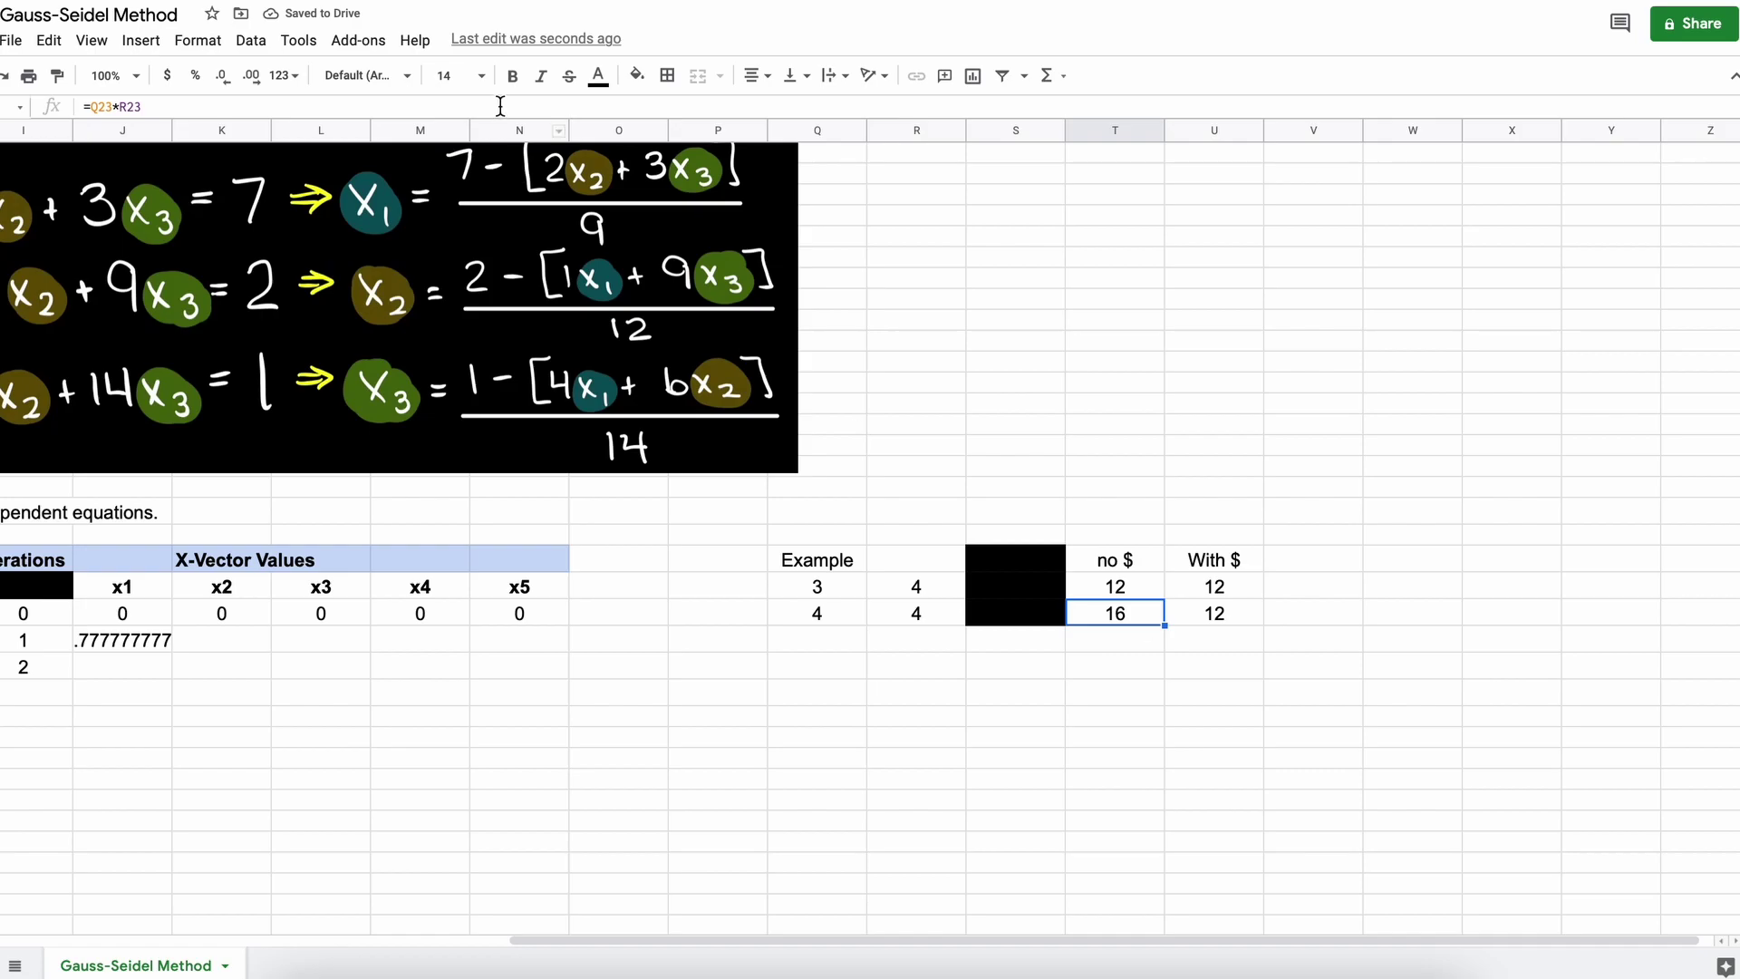
{"action": "double_click", "coordinate": [1143, 622]}
{"action": "left_click", "coordinate": [1234, 617]}
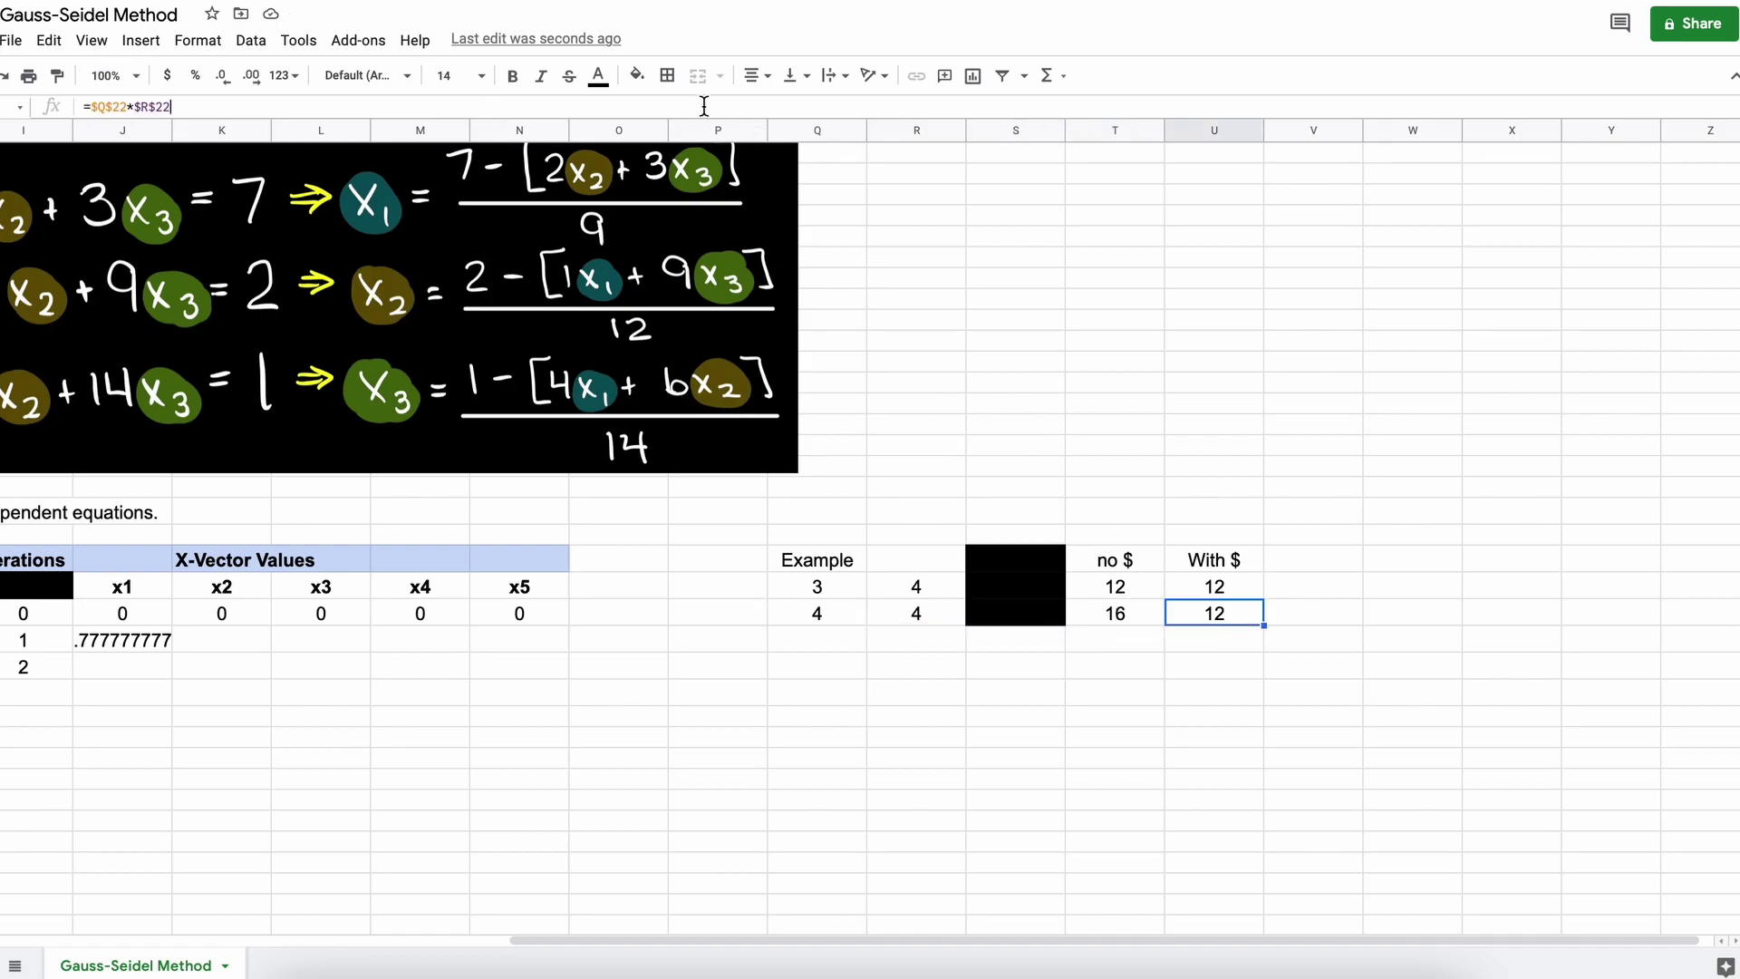
{"action": "left_click", "coordinate": [991, 304]}
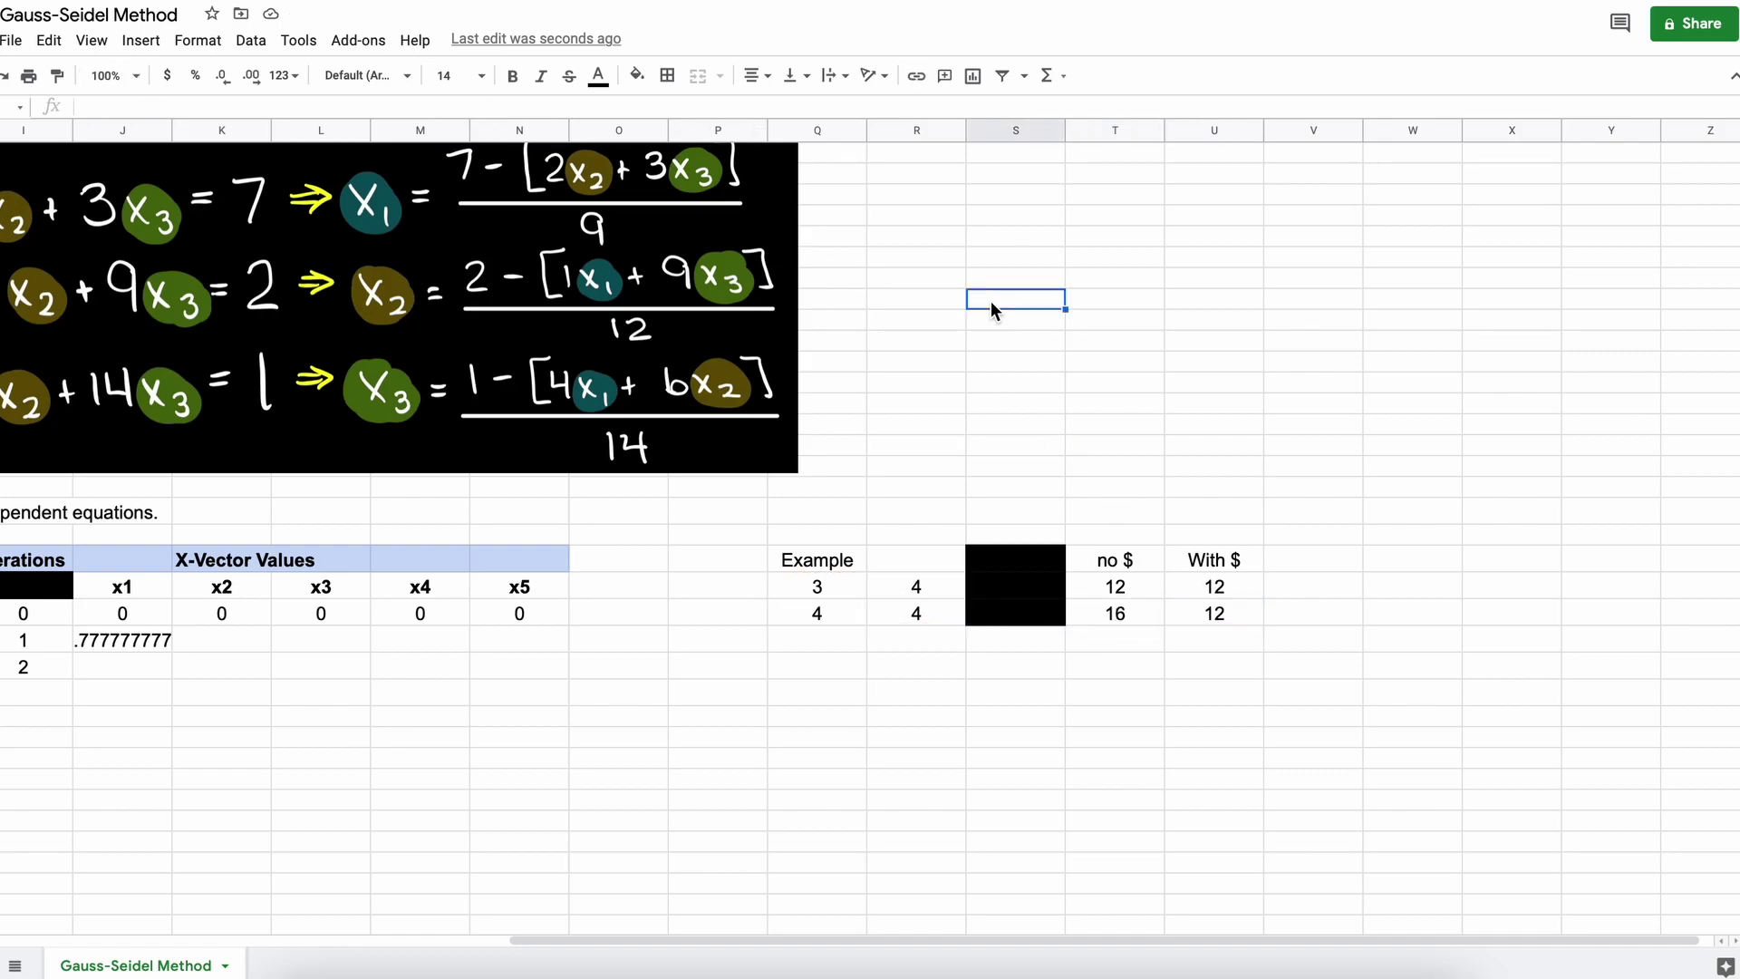
Step: Begin the x2 formula in K24 with B23 minus a bracketed sum whose first product is C23*J24
{"action": "scroll", "coordinate": [1014, 504], "scroll_direction": "left", "scroll_amount": 8}
{"action": "left_click", "coordinate": [942, 637]}
{"action": "type", "text": "=("}
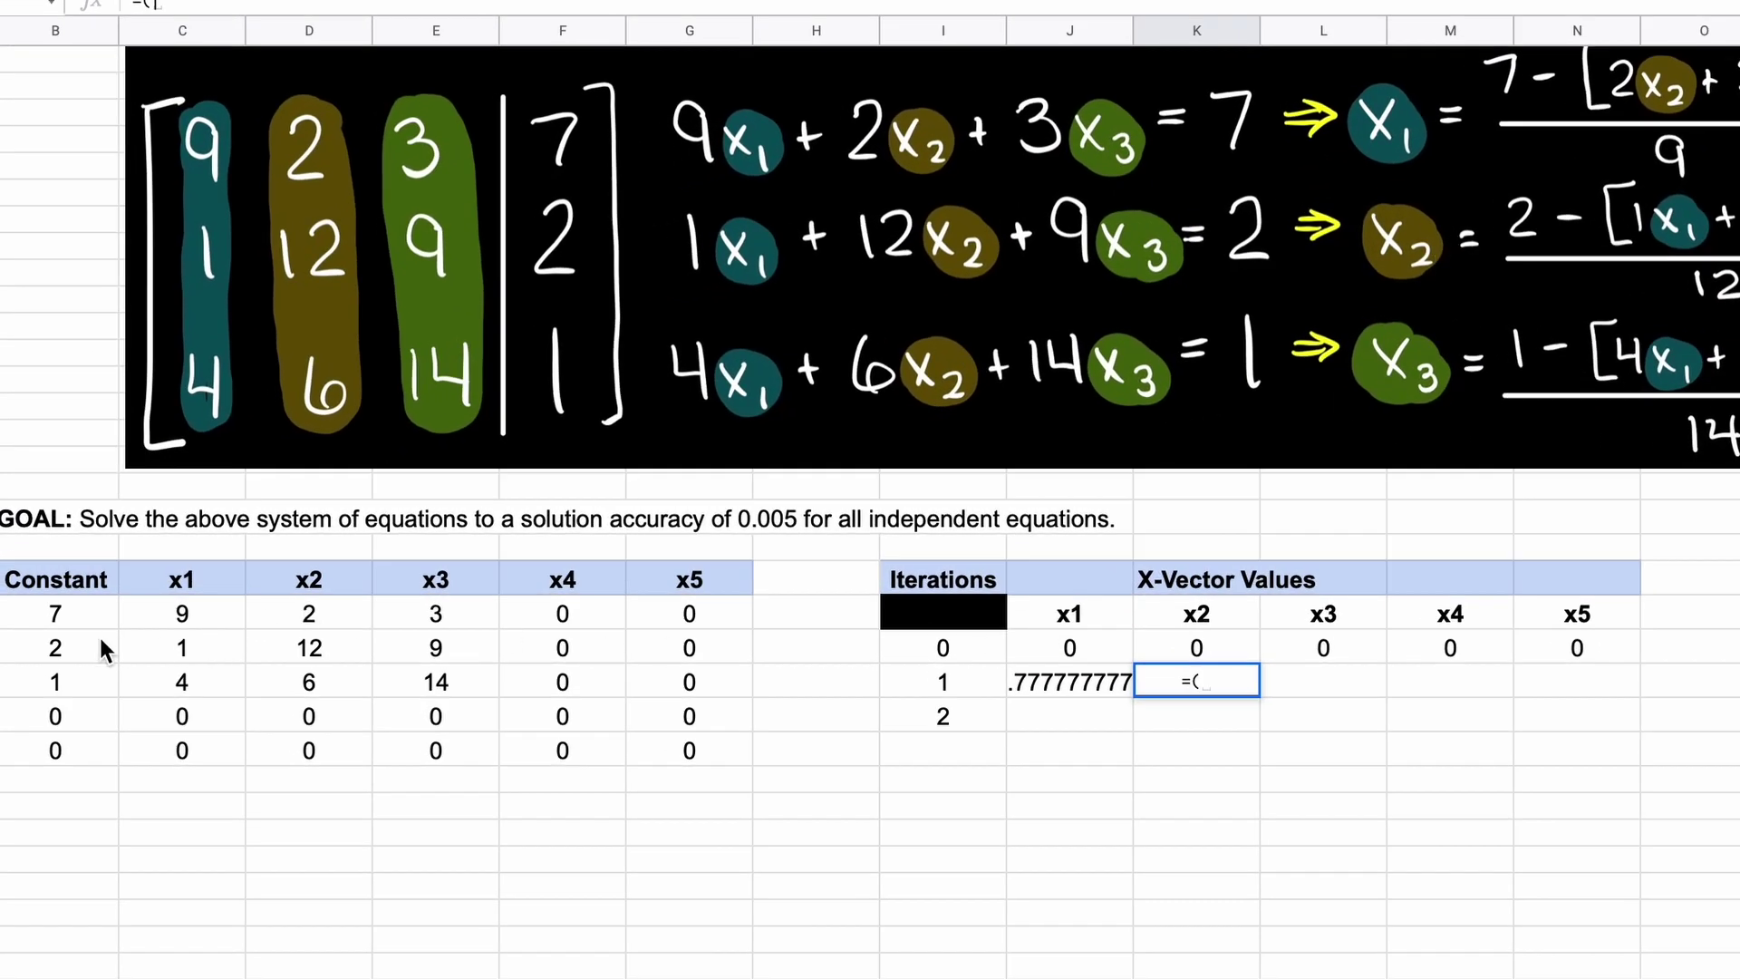
{"action": "left_click", "coordinate": [101, 649]}
{"action": "type", "text": "-("}
{"action": "left_click", "coordinate": [172, 657]}
{"action": "type", "text": "*"}
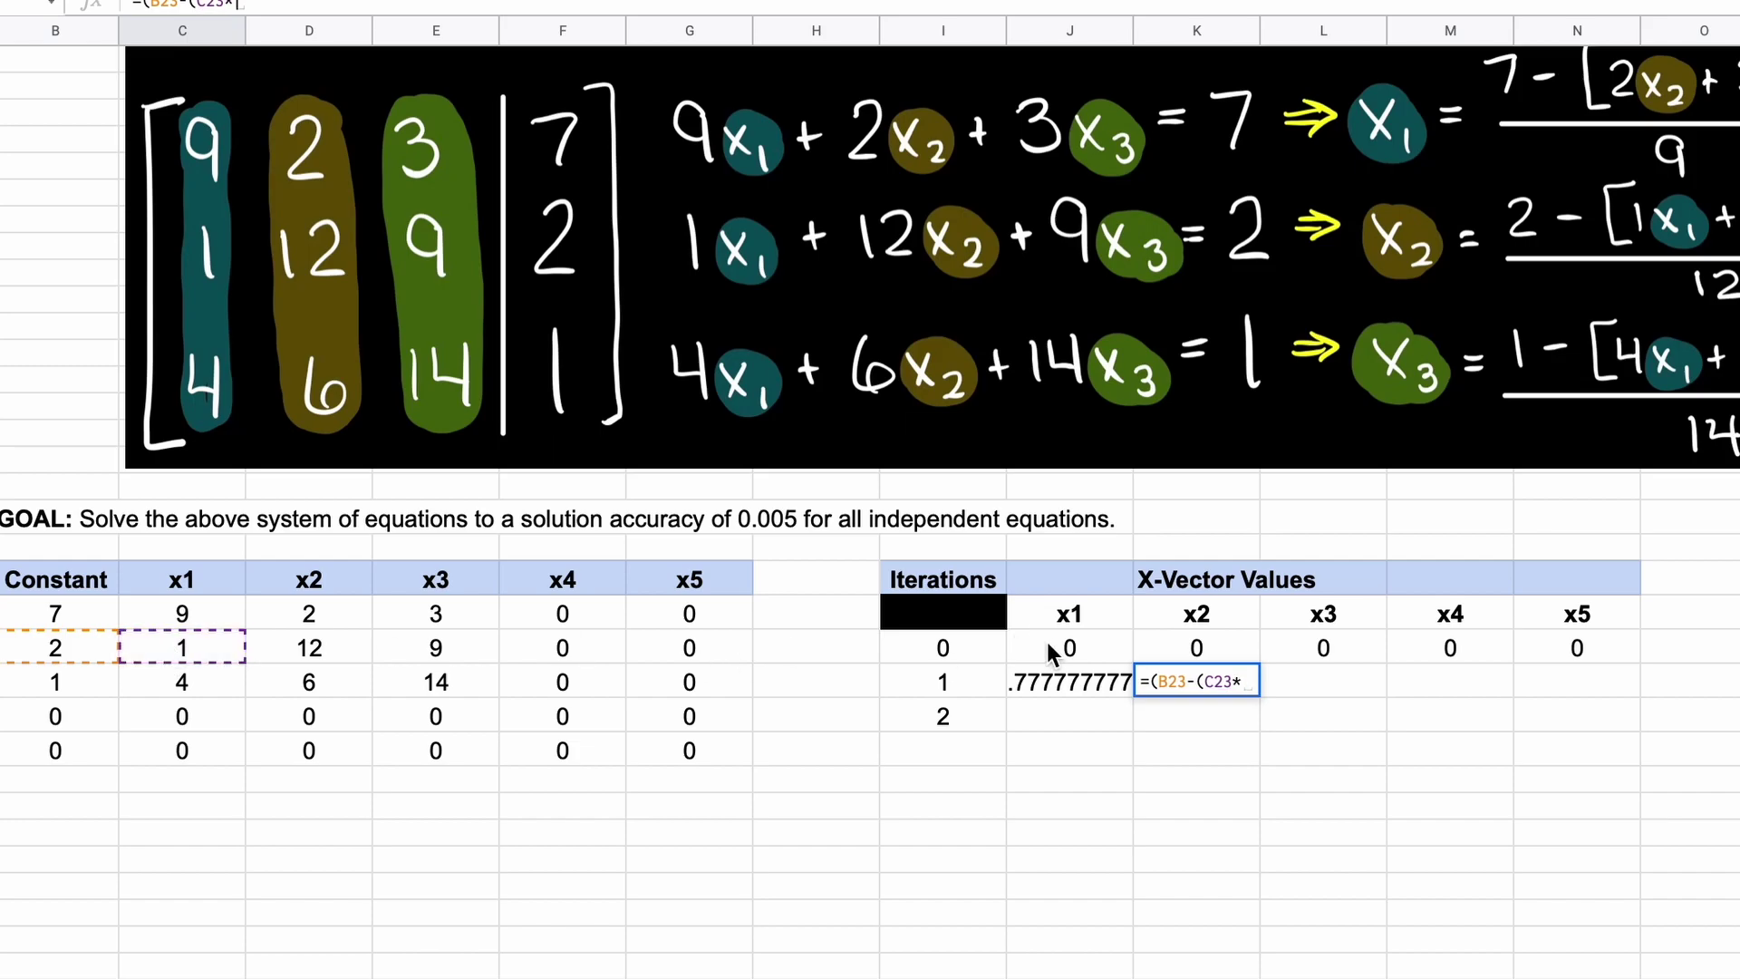
{"action": "left_click", "coordinate": [1072, 680]}
{"action": "type", "text": ")"}
{"action": "left_click", "coordinate": [1188, 686]}
{"action": "type", "text": "("}
{"action": "left_click", "coordinate": [1158, 684]}
{"action": "type", "text": "+("}
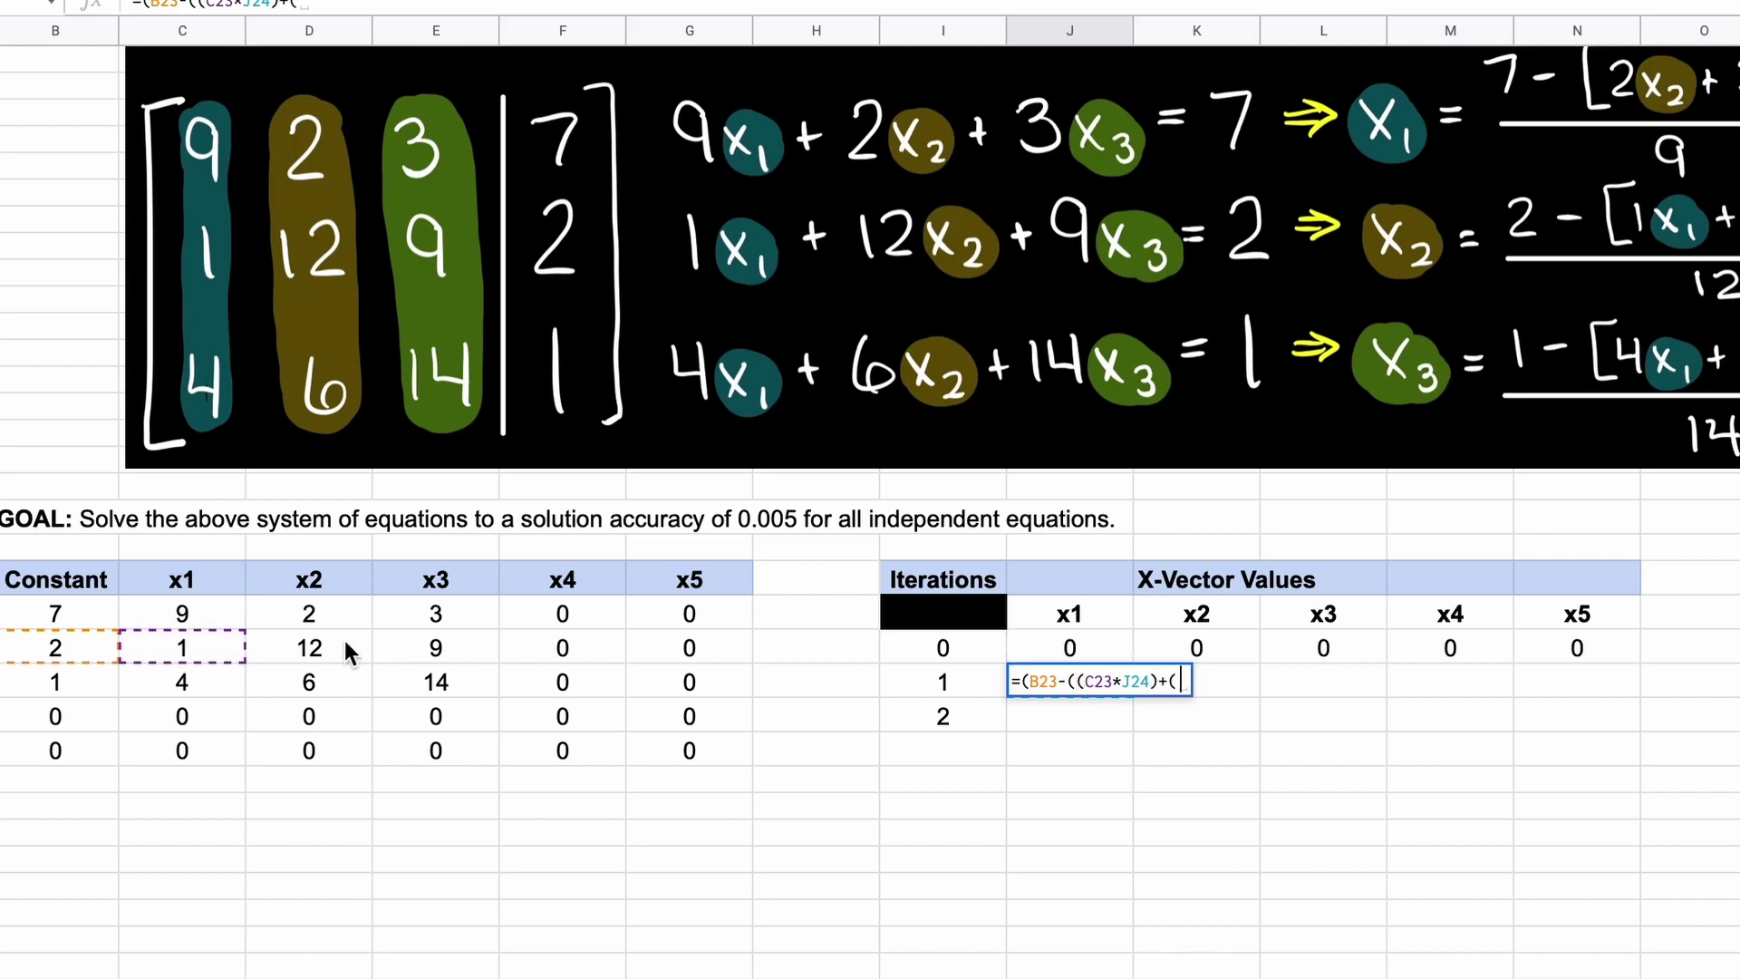
Step: Add the products E23*L23, F23*M23 and G23*N23 to K24's bracketed sum and divide by D23
{"action": "left_click", "coordinate": [414, 653]}
{"action": "type", "text": "*"}
{"action": "left_click", "coordinate": [1316, 647]}
{"action": "type", "text": ")+("}
{"action": "left_click", "coordinate": [605, 649]}
{"action": "type", "text": "*"}
{"action": "left_click", "coordinate": [1428, 644]}
{"action": "type", "text": ")+("}
{"action": "left_click", "coordinate": [689, 647]}
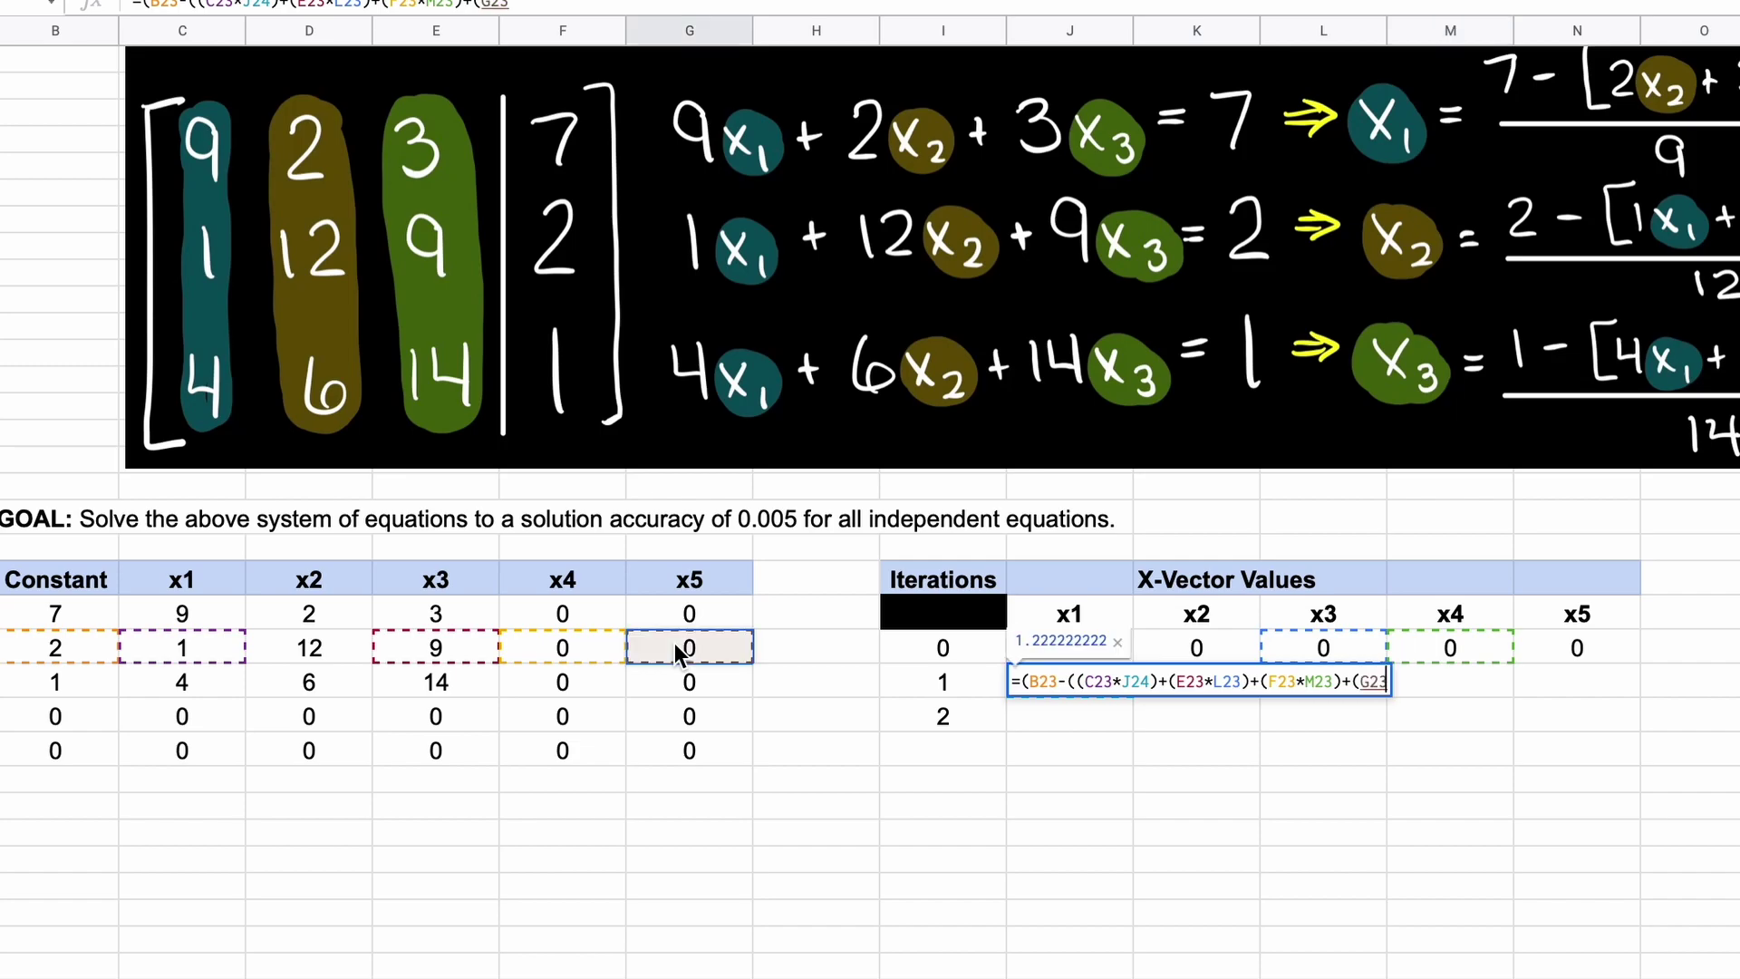
{"action": "type", "text": "*"}
{"action": "left_click", "coordinate": [1563, 647]}
{"action": "type", "text": "))/"}
{"action": "left_click", "coordinate": [337, 653]}
Step: Make B23, C23, E23, F23, G23 and D23 absolute in the x2 formula, close the numerator's parentheses and enter it in K24
{"action": "left_click", "coordinate": [1032, 682]}
{"action": "type", "text": "$"}
{"action": "key", "text": "Right"}
{"action": "type", "text": "$"}
{"action": "key", "text": "Right"}
{"action": "key", "text": "Right"}
{"action": "key", "text": "Right"}
{"action": "key", "text": "Right"}
{"action": "key", "text": "Right"}
{"action": "type", "text": "$"}
{"action": "key", "text": "Right"}
{"action": "type", "text": "$"}
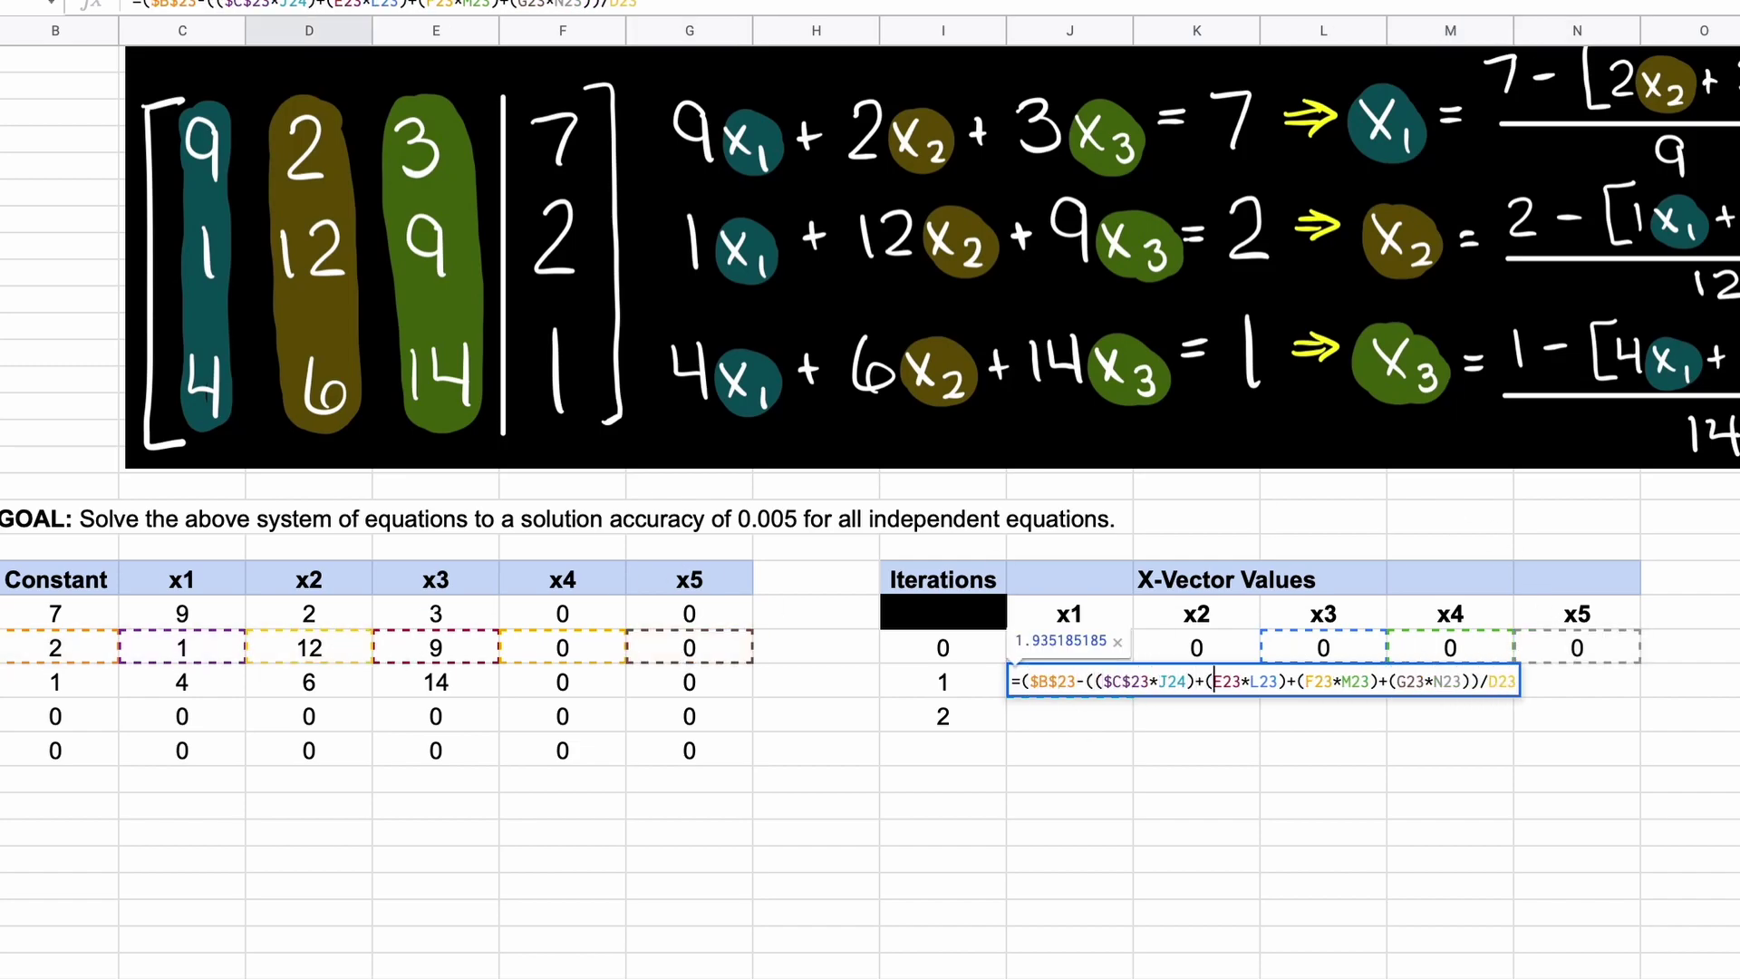
{"action": "key", "text": "Right"}
{"action": "key", "text": "Right"}
{"action": "key", "text": "Right"}
{"action": "key", "text": "Right"}
{"action": "key", "text": "Right"}
{"action": "key", "text": "Right"}
{"action": "type", "text": "$"}
{"action": "key", "text": "Right"}
{"action": "key", "text": "Right"}
{"action": "key", "text": "Left"}
{"action": "type", "text": "$"}
{"action": "key", "text": "Right"}
{"action": "key", "text": "Right"}
{"action": "key", "text": "Right"}
{"action": "key", "text": "Right"}
{"action": "key", "text": "Right"}
{"action": "key", "text": "Right"}
{"action": "key", "text": "Right"}
{"action": "key", "text": "Right"}
{"action": "key", "text": "Right"}
{"action": "type", "text": "$"}
{"action": "key", "text": "Right"}
{"action": "type", "text": "$"}
{"action": "key", "text": "Right"}
{"action": "key", "text": "Right"}
{"action": "key", "text": "Right"}
{"action": "key", "text": "Right"}
{"action": "key", "text": "Right"}
{"action": "key", "text": "Right"}
{"action": "key", "text": "Right"}
{"action": "key", "text": "Right"}
{"action": "key", "text": "Right"}
{"action": "type", "text": "$"}
{"action": "key", "text": "Right"}
{"action": "type", "text": "$"}
{"action": "key", "text": "Right"}
{"action": "key", "text": "Right"}
{"action": "key", "text": "Right"}
{"action": "key", "text": "Right"}
{"action": "key", "text": "Right"}
{"action": "key", "text": "Right"}
{"action": "key", "text": "Right"}
{"action": "key", "text": "Right"}
{"action": "key", "text": "Right"}
{"action": "type", "text": "$"}
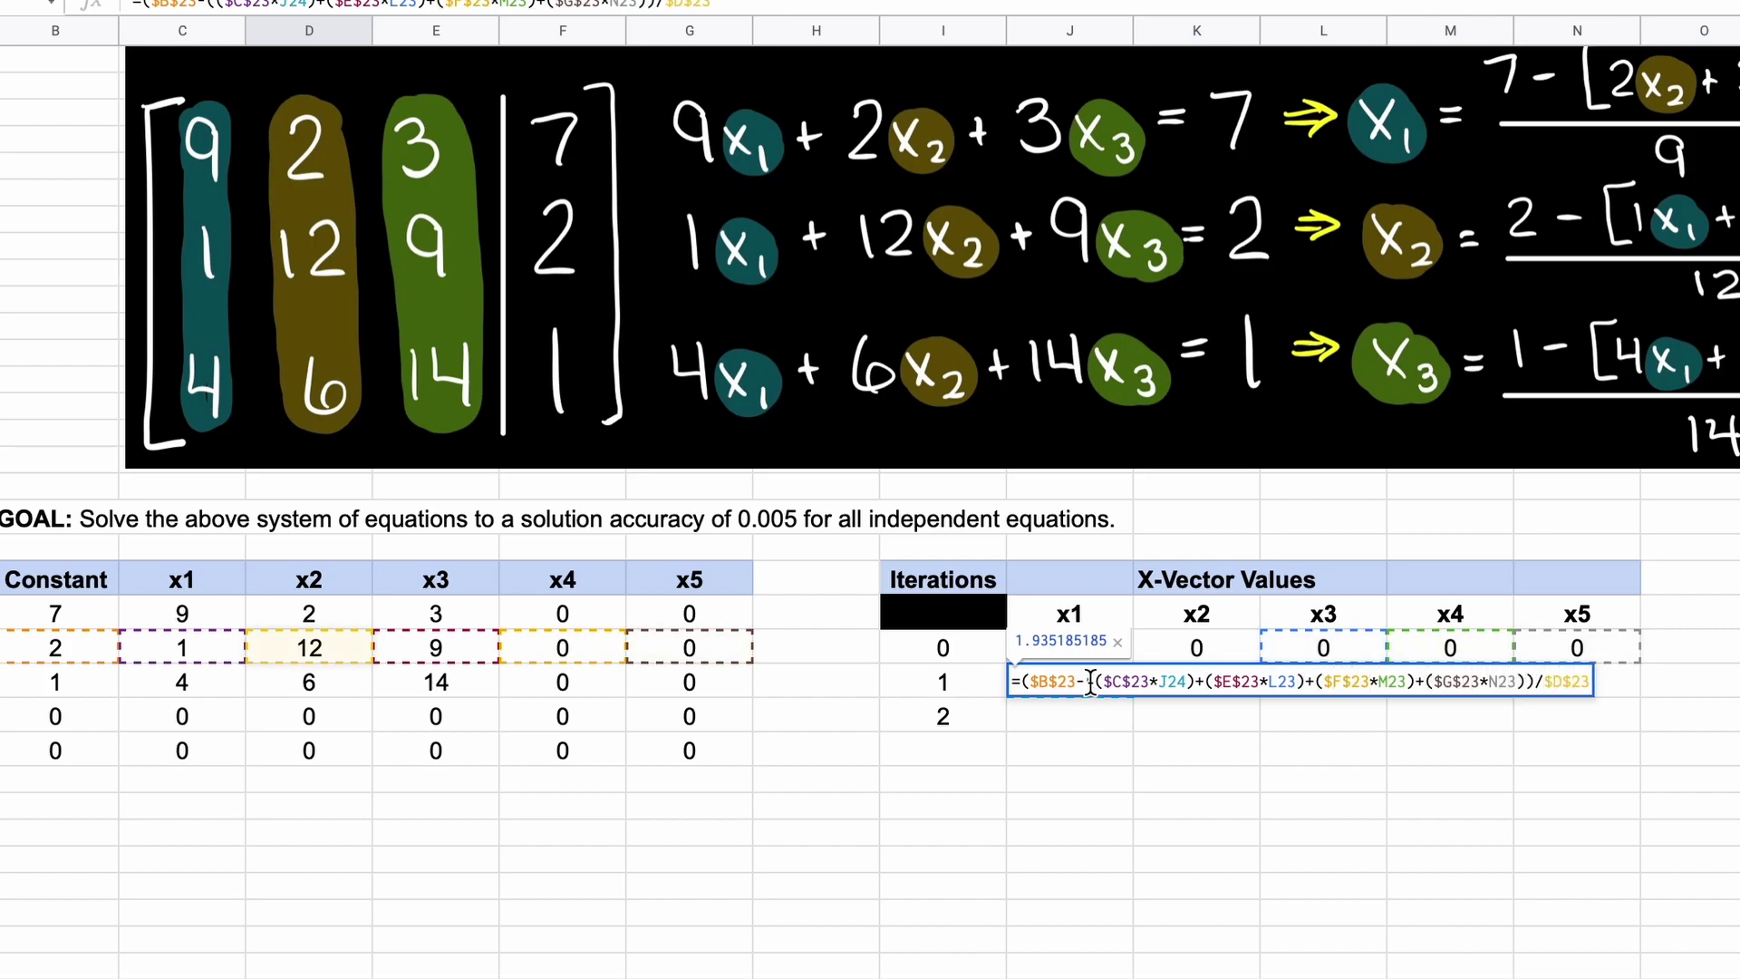
{"action": "key", "text": "Tab"}
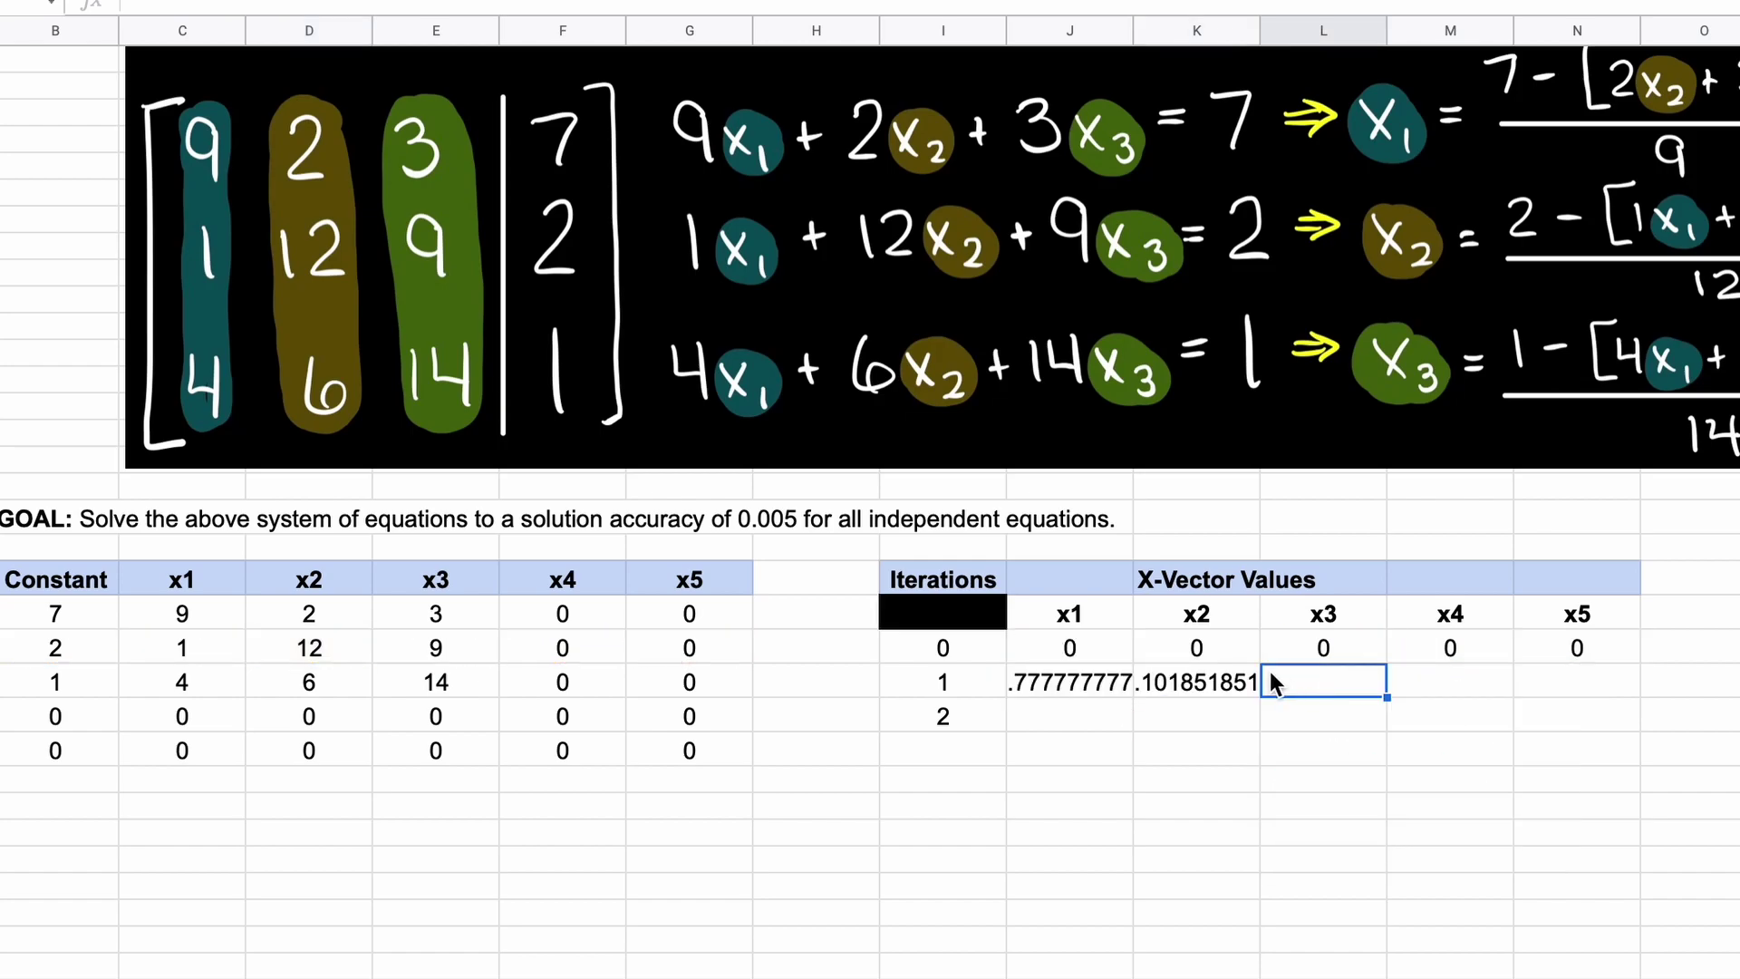
Step: Begin the x3 formula in L24 with B24 minus a bracketed sum of the products C24*J24 and D24*K24
{"action": "type", "text": "=("}
{"action": "left_click", "coordinate": [98, 682]}
{"action": "type", "text": "-(("}
{"action": "left_click", "coordinate": [181, 681]}
{"action": "type", "text": "*"}
{"action": "left_click", "coordinate": [1069, 681]}
{"action": "type", "text": ")+("}
{"action": "left_click", "coordinate": [308, 684]}
{"action": "type", "text": "*"}
{"action": "left_click", "coordinate": [1196, 682]}
{"action": "type", "text": ")+("}
Step: Add the products F24*M23 and G24*N23 to L24's bracketed sum and divide the whole numerator by E24
{"action": "left_click", "coordinate": [480, 688]}
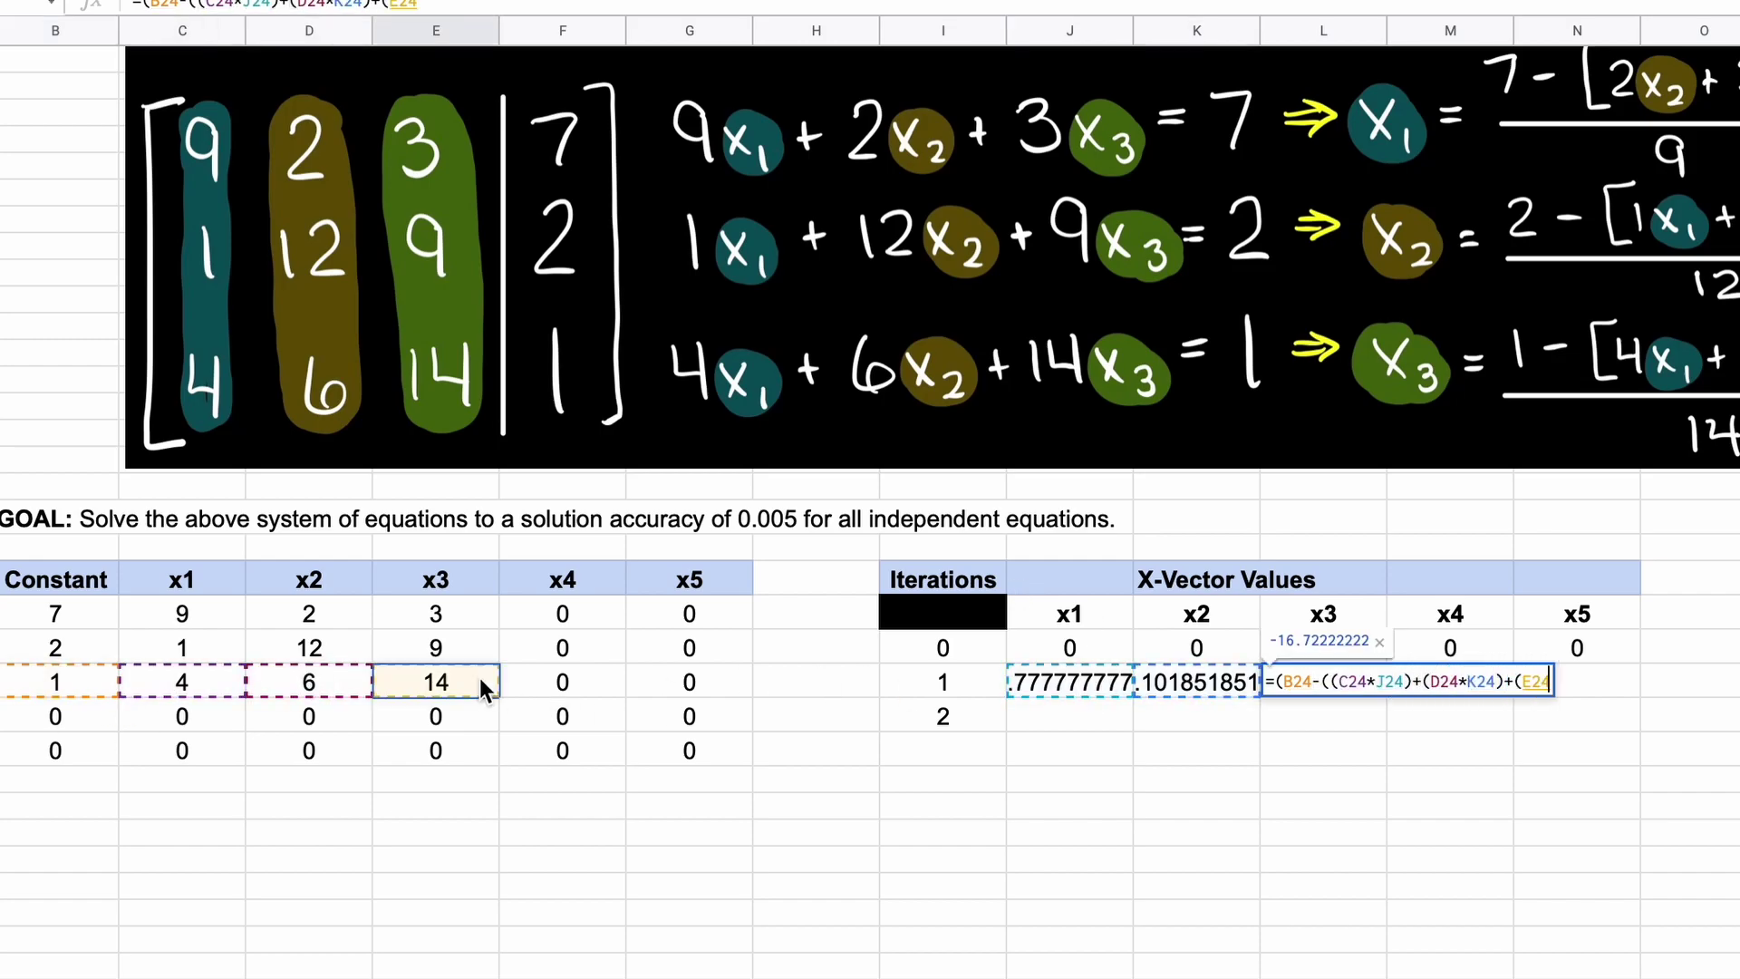
{"action": "left_click", "coordinate": [553, 682]}
{"action": "type", "text": "*"}
{"action": "left_click", "coordinate": [1450, 647]}
{"action": "type", "text": ")+("}
{"action": "left_click", "coordinate": [674, 681]}
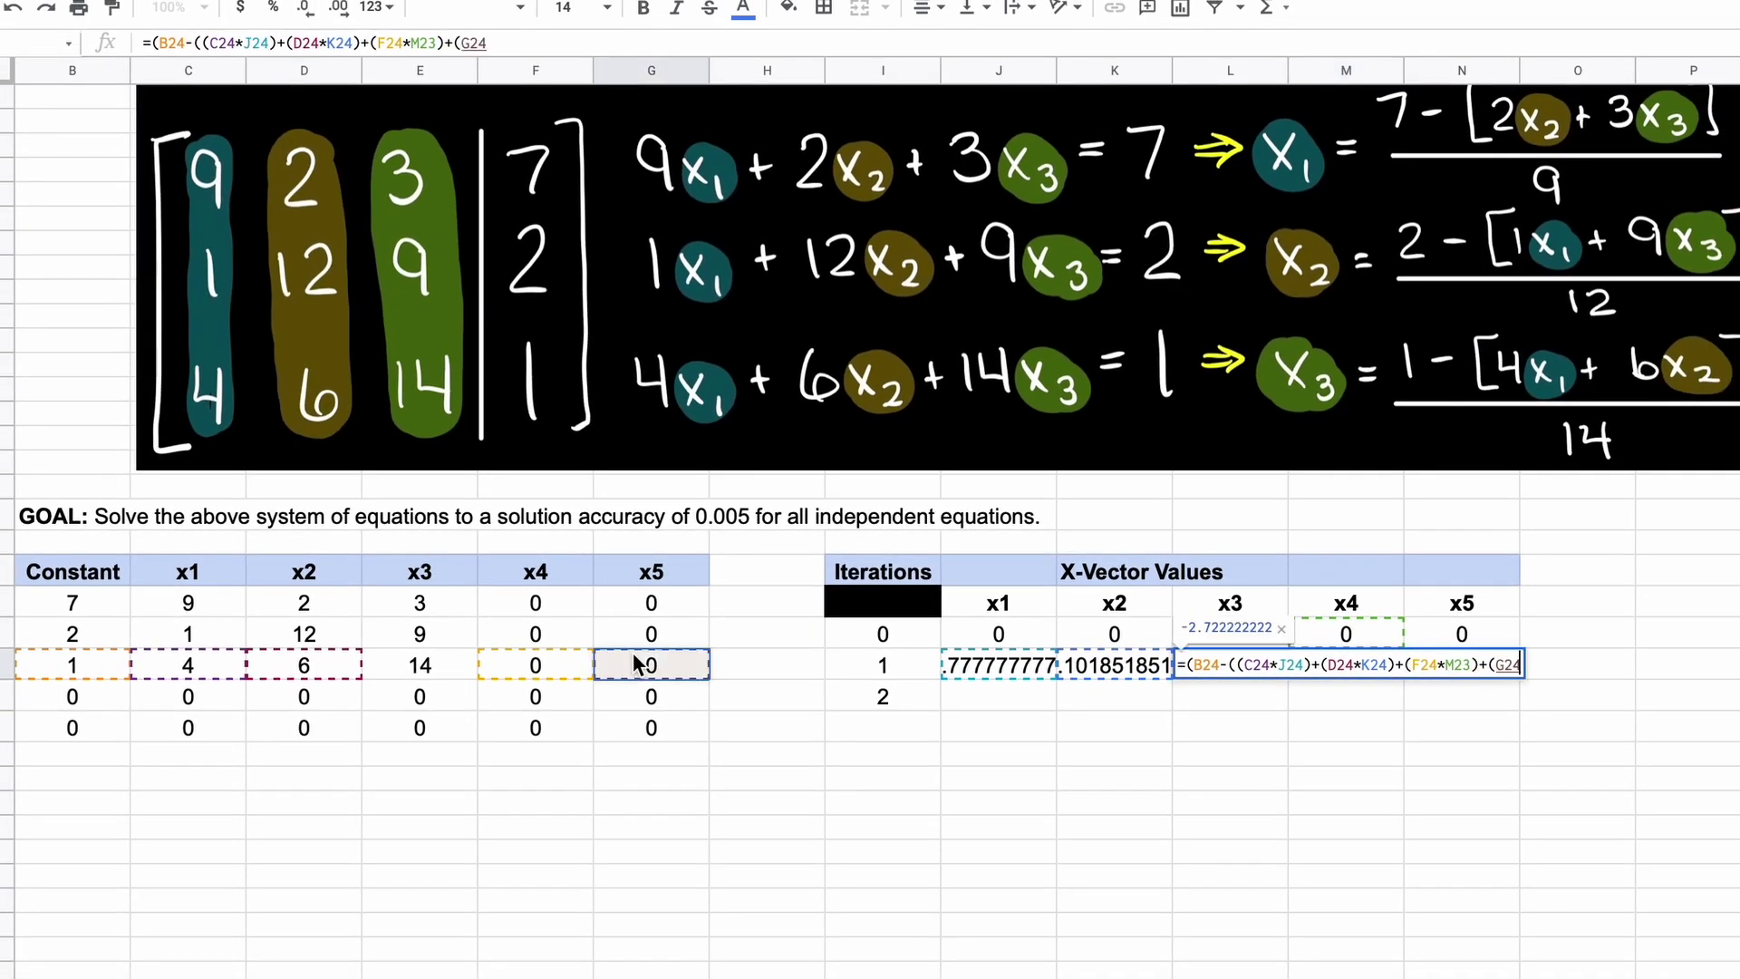
{"action": "type", "text": "*"}
{"action": "left_click", "coordinate": [1459, 634]}
{"action": "type", "text": ")))/"}
{"action": "left_click", "coordinate": [448, 679]}
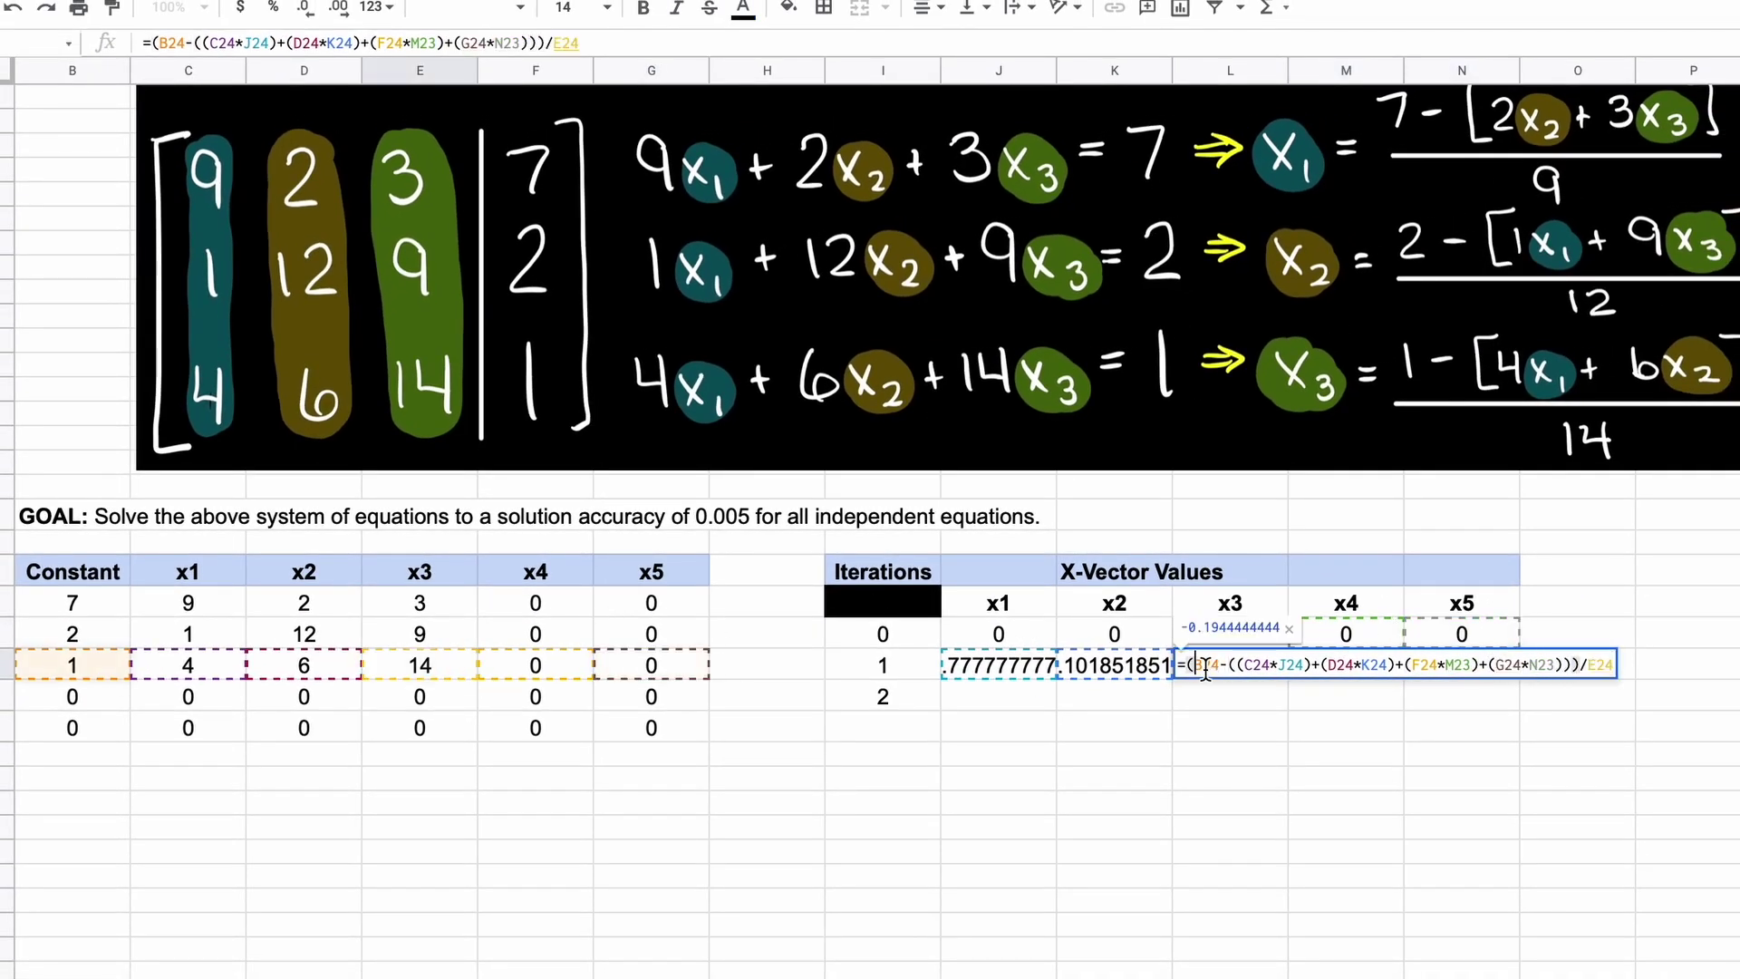
Step: Make B24, C24, D24, F24, G24 and E24 absolute in the x3 formula, enter it in L24 and widen column L
{"action": "key", "text": "F4"}
{"action": "left_click", "coordinate": [1268, 664]}
{"action": "key", "text": "F4"}
{"action": "left_click", "coordinate": [1360, 664]}
{"action": "key", "text": "F4"}
{"action": "left_click", "coordinate": [1430, 664]}
{"action": "left_click", "coordinate": [1468, 664]}
{"action": "key", "text": "F4"}
{"action": "left_click", "coordinate": [1545, 665]}
{"action": "key", "text": "F4"}
{"action": "left_click", "coordinate": [1694, 664]}
{"action": "key", "text": "F4"}
{"action": "key", "text": "Return"}
{"action": "left_click", "coordinate": [1217, 669]}
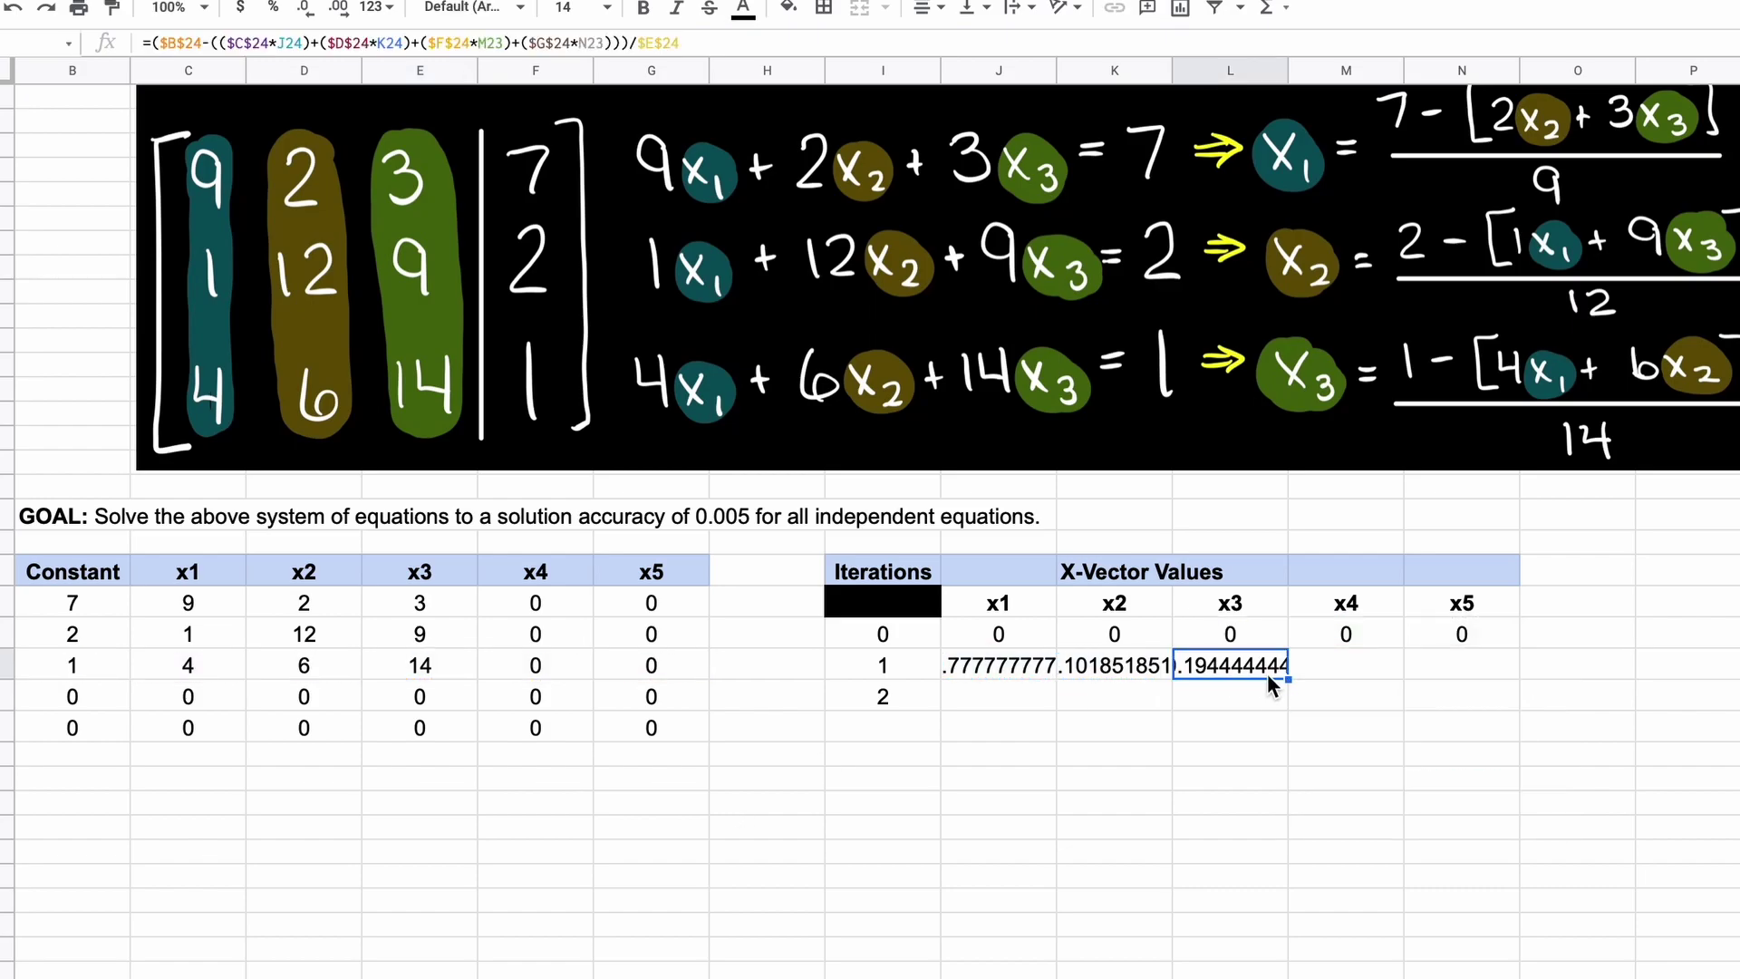
{"action": "left_click_drag", "start_coordinate": [1288, 71], "coordinate": [1346, 70]}
Step: Begin the x4 formula in M24 with B25 minus a bracketed sum of the products C25*J24, D25*K24 and E25*L24
{"action": "left_click", "coordinate": [1404, 665]}
{"action": "type", "text": "=("}
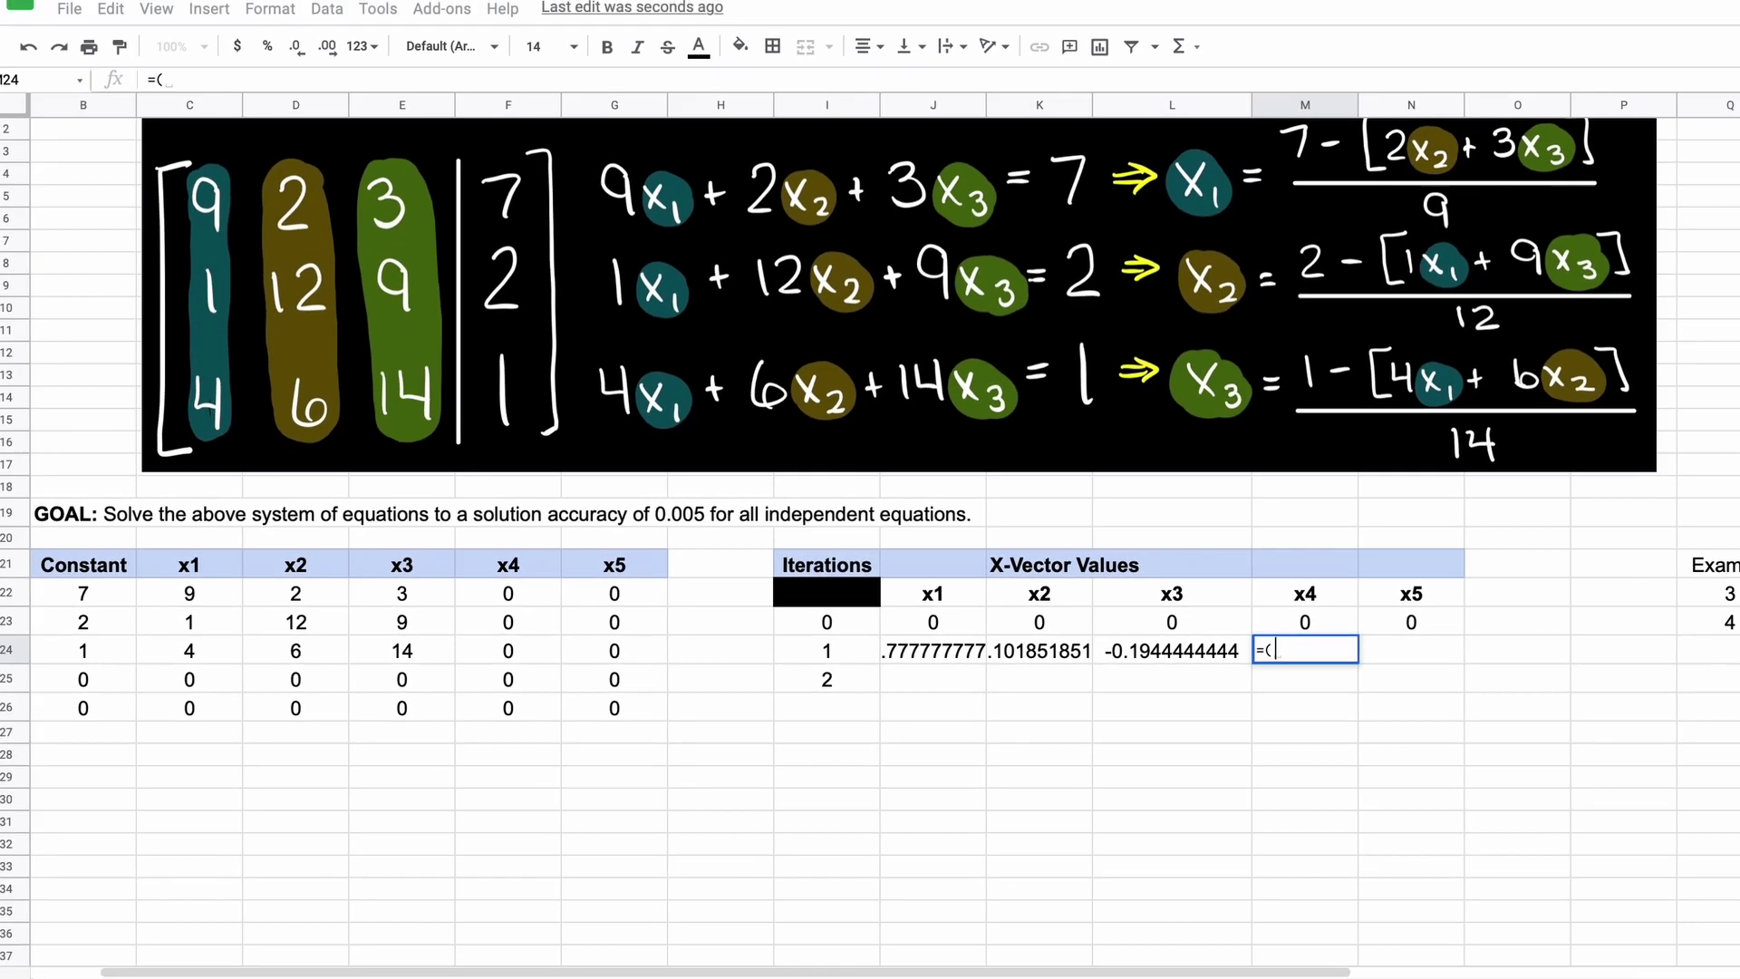
{"action": "type", "text": "B25-((C25*J24)+(D25*K24)+(E25*"}
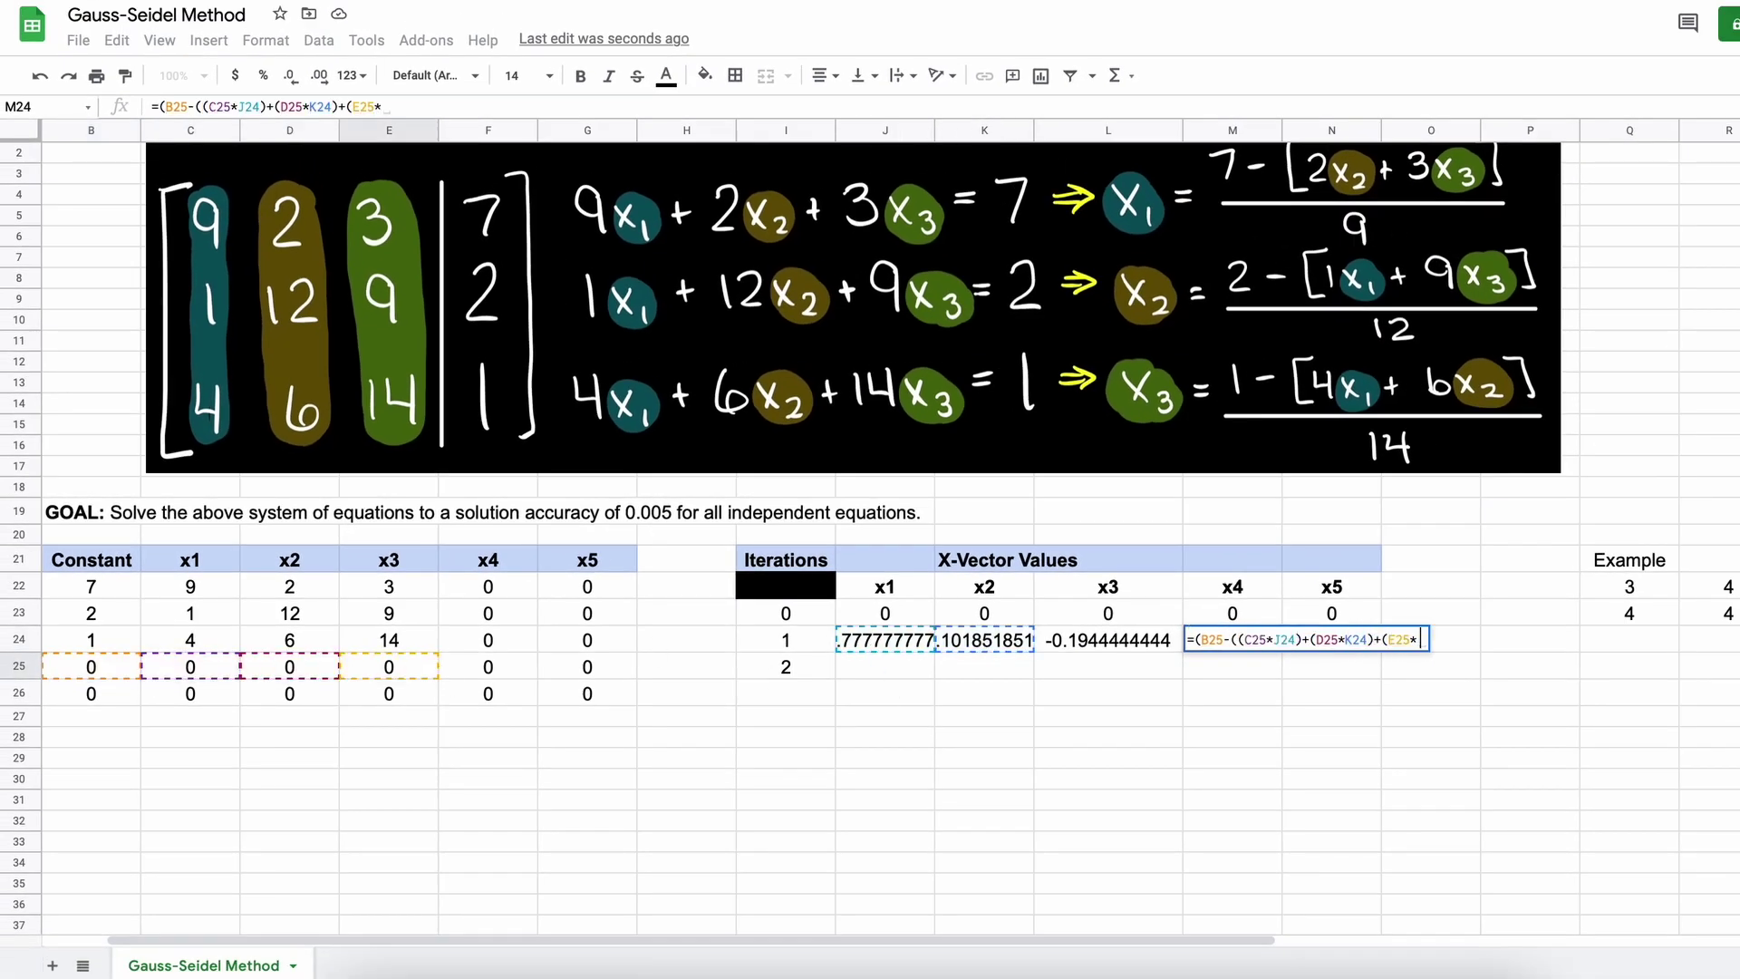
{"action": "left_click", "coordinate": [1108, 640]}
Step: Add the product G25*N23 to M24's bracketed sum and divide the whole numerator by F25
{"action": "type", "text": ")+("}
{"action": "left_click", "coordinate": [587, 666]}
{"action": "type", "text": "*"}
{"action": "left_click", "coordinate": [1331, 614]}
{"action": "type", "text": ")))/"}
{"action": "left_click", "coordinate": [513, 670]}
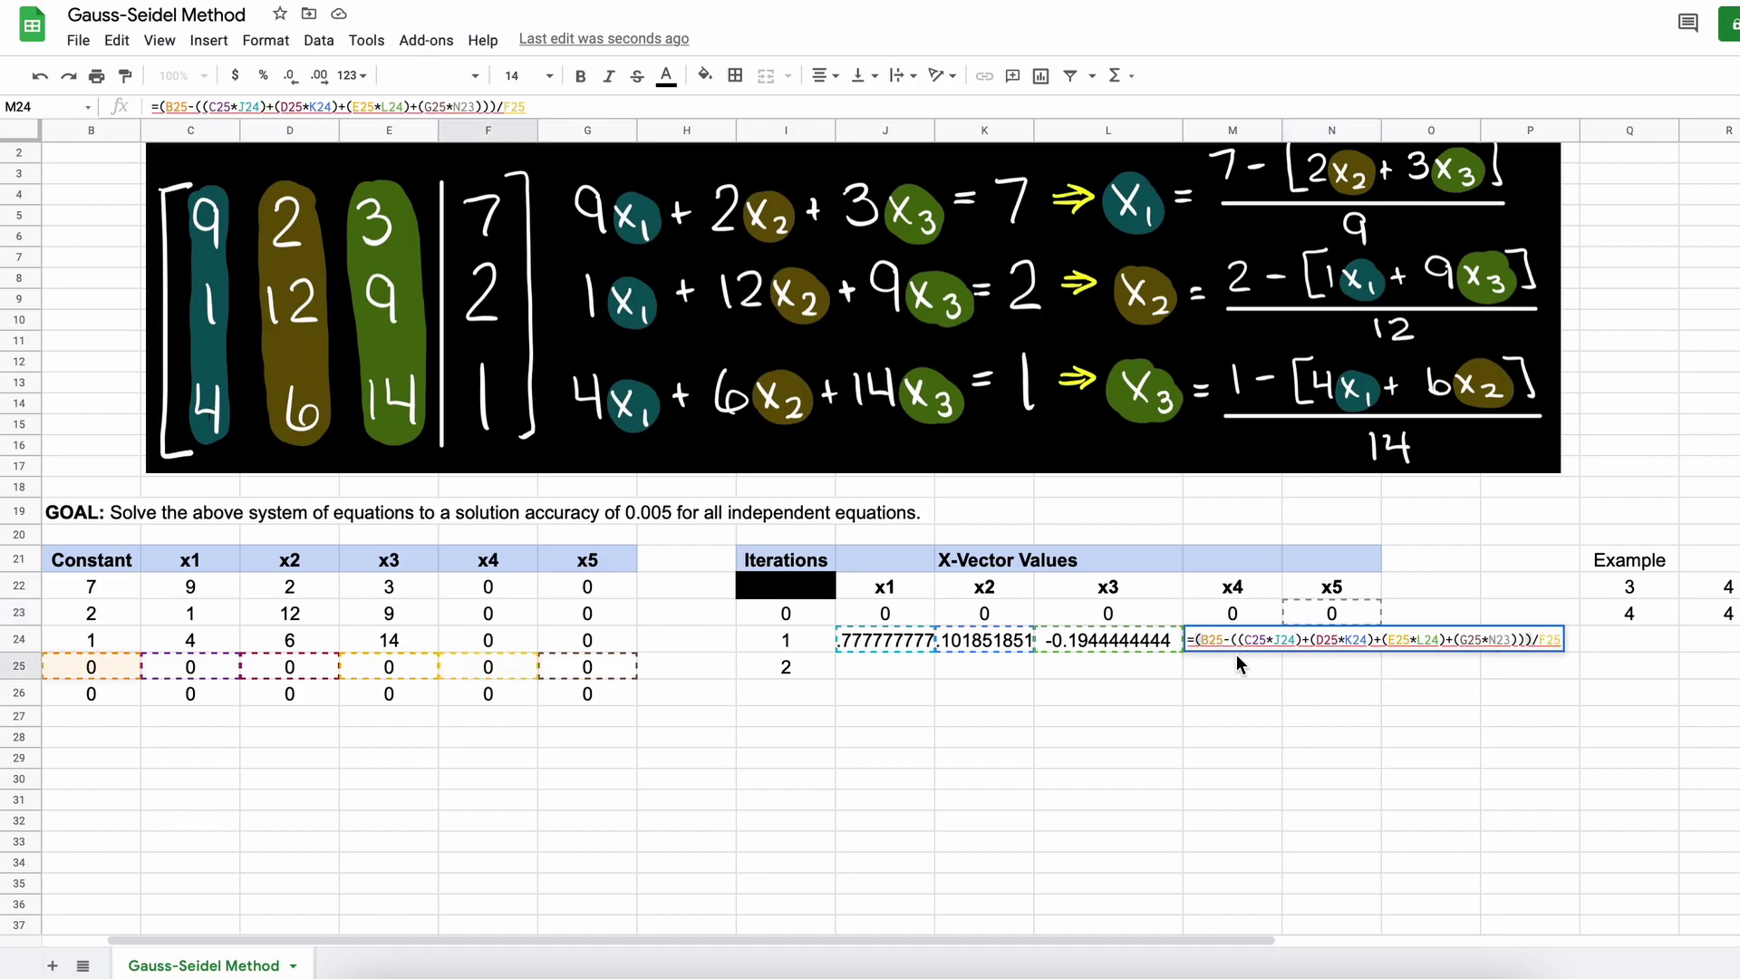
Step: Make B25, C25, D25, E25, G25 and F25 absolute in the x4 formula and enter it in M24
{"action": "key", "text": "F4"}
{"action": "key", "text": "Right"}
{"action": "key", "text": "Right"}
{"action": "key", "text": "Right"}
{"action": "key", "text": "F4"}
{"action": "key", "text": "Right"}
{"action": "key", "text": "Right"}
{"action": "key", "text": "Right"}
{"action": "key", "text": "Right"}
{"action": "key", "text": "Right"}
{"action": "key", "text": "Right"}
{"action": "key", "text": "Right"}
{"action": "key", "text": "F4"}
{"action": "key", "text": "Right"}
{"action": "key", "text": "Right"}
{"action": "key", "text": "Right"}
{"action": "key", "text": "Right"}
{"action": "key", "text": "Right"}
{"action": "key", "text": "Right"}
{"action": "key", "text": "Right"}
{"action": "key", "text": "F4"}
{"action": "key", "text": "Right"}
{"action": "key", "text": "Right"}
{"action": "key", "text": "Right"}
{"action": "key", "text": "Right"}
{"action": "key", "text": "Right"}
{"action": "key", "text": "Right"}
{"action": "key", "text": "Right"}
{"action": "key", "text": "F4"}
{"action": "key", "text": "Right"}
{"action": "key", "text": "Right"}
{"action": "key", "text": "Right"}
{"action": "key", "text": "Right"}
{"action": "key", "text": "Right"}
{"action": "key", "text": "Right"}
{"action": "key", "text": "Right"}
{"action": "key", "text": "Right"}
{"action": "key", "text": "Right"}
{"action": "key", "text": "F4"}
{"action": "key", "text": "Return"}
Step: Add the note "<= Since B matrix is 0 for 4 and 5" in O24
{"action": "left_click", "coordinate": [1313, 643]}
{"action": "left_click", "coordinate": [1404, 643]}
{"action": "type", "text": "<= Since B m"}
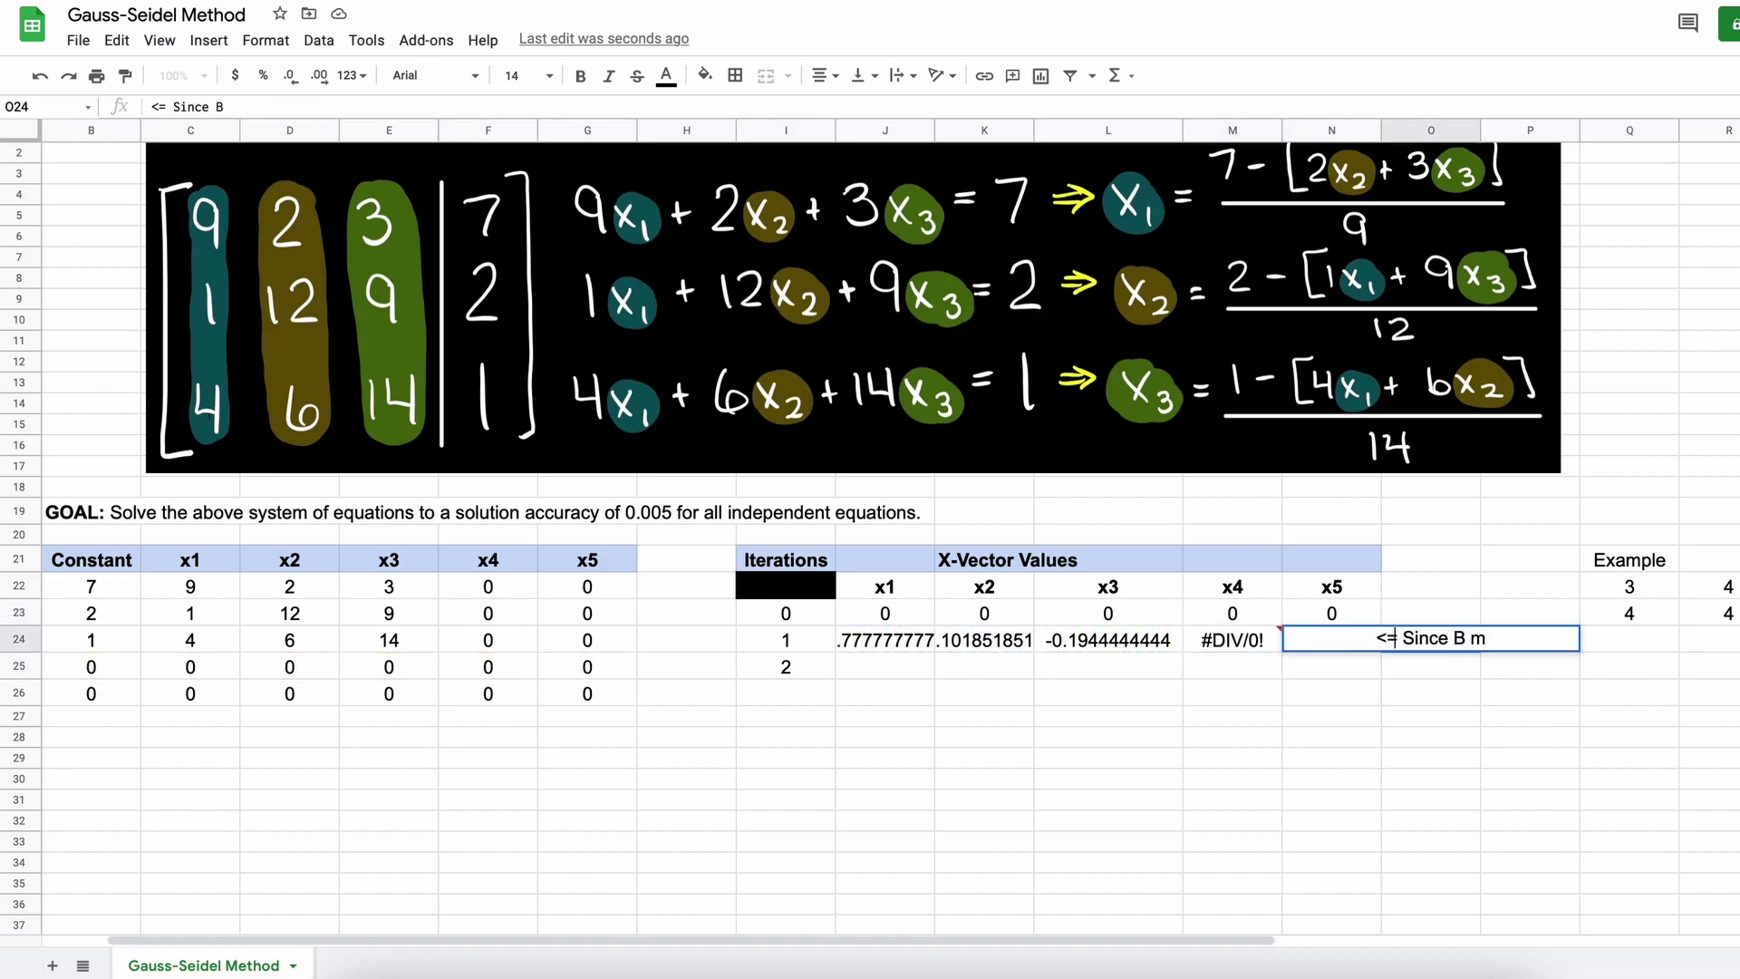
{"action": "type", "text": "atrix is 0 for 4 and 5"}
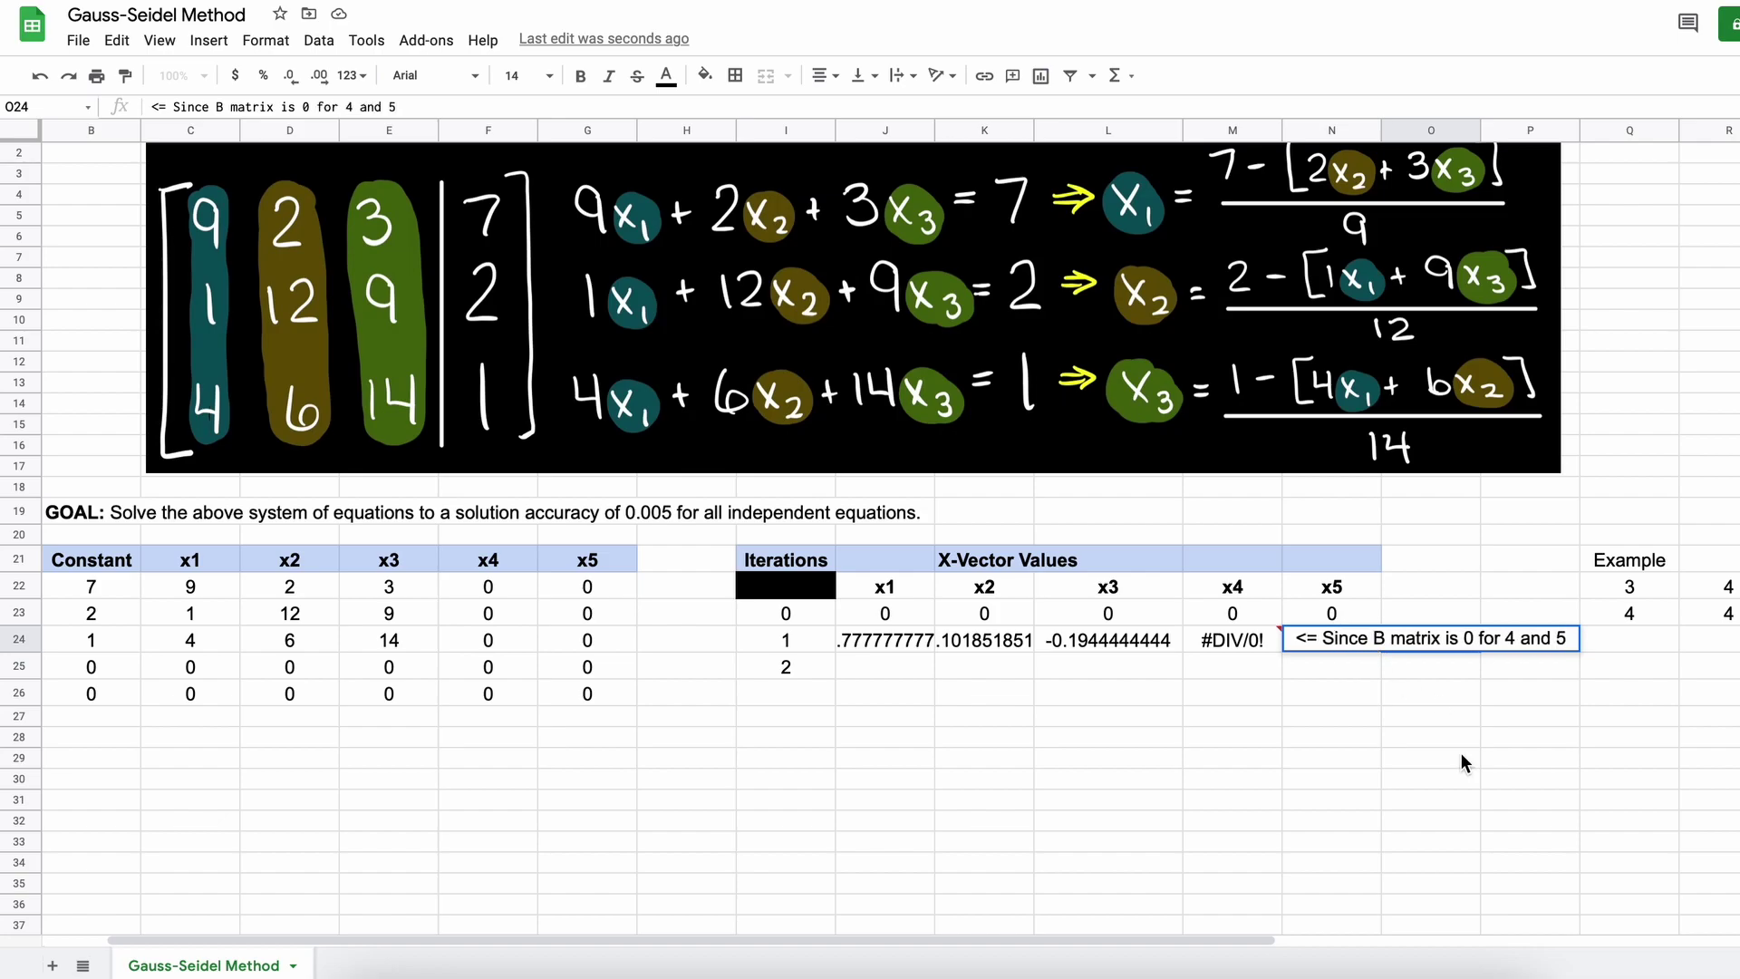
Step: Begin the x5 formula in N24 with B26 minus a bracketed sum of the products C26*J24 and D26*K24
{"action": "left_click", "coordinate": [1313, 637]}
{"action": "key", "text": "Right"}
{"action": "left_click", "coordinate": [1295, 640]}
{"action": "type", "text": "=("}
{"action": "left_click", "coordinate": [91, 693]}
{"action": "type", "text": "-(("}
{"action": "left_click", "coordinate": [190, 693]}
{"action": "type", "text": "*"}
{"action": "left_click", "coordinate": [884, 640]}
{"action": "type", "text": ")+("}
{"action": "left_click", "coordinate": [289, 693]}
{"action": "type", "text": "*"}
{"action": "left_click", "coordinate": [984, 639]}
Step: Add the products E26*L24 and F26*M24 to N24's bracketed sum and divide the whole numerator by G26
{"action": "type", "text": ")+("}
{"action": "left_click", "coordinate": [389, 693]}
{"action": "type", "text": "*"}
{"action": "left_click", "coordinate": [1107, 640]}
{"action": "type", "text": ")+("}
{"action": "left_click", "coordinate": [487, 694]}
{"action": "type", "text": "*"}
{"action": "left_click", "coordinate": [1233, 640]}
{"action": "type", "text": ")))/"}
{"action": "left_click", "coordinate": [587, 693]}
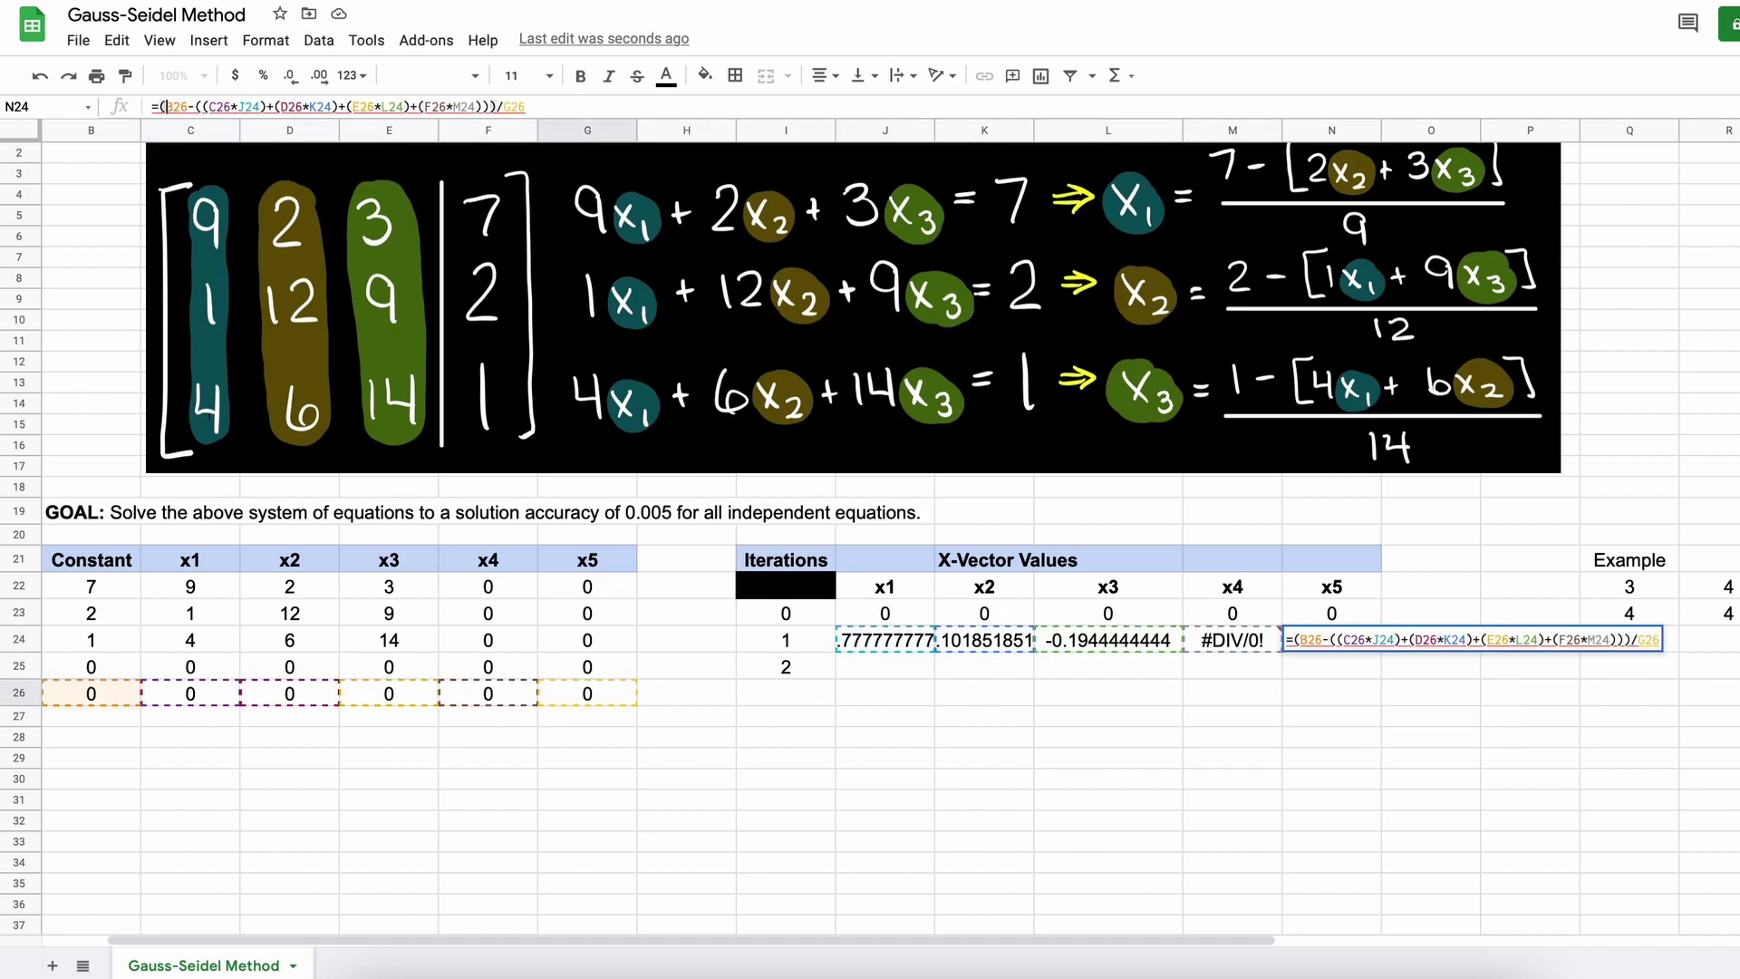
Step: Make B26, C26, D26, E26, F26 and G26 absolute in the x5 formula and enter it in N24
{"action": "key", "text": "F4"}
{"action": "key", "text": "Right"}
{"action": "key", "text": "Right"}
{"action": "key", "text": "Right"}
{"action": "key", "text": "F4"}
{"action": "key", "text": "Right"}
{"action": "key", "text": "Right"}
{"action": "key", "text": "Right"}
{"action": "key", "text": "Right"}
{"action": "key", "text": "Right"}
{"action": "key", "text": "Right"}
{"action": "key", "text": "Right"}
{"action": "key", "text": "F4"}
{"action": "key", "text": "Right"}
{"action": "key", "text": "Right"}
{"action": "key", "text": "Right"}
{"action": "key", "text": "Right"}
{"action": "key", "text": "Right"}
{"action": "key", "text": "Right"}
{"action": "key", "text": "Right"}
{"action": "key", "text": "F4"}
{"action": "key", "text": "Right"}
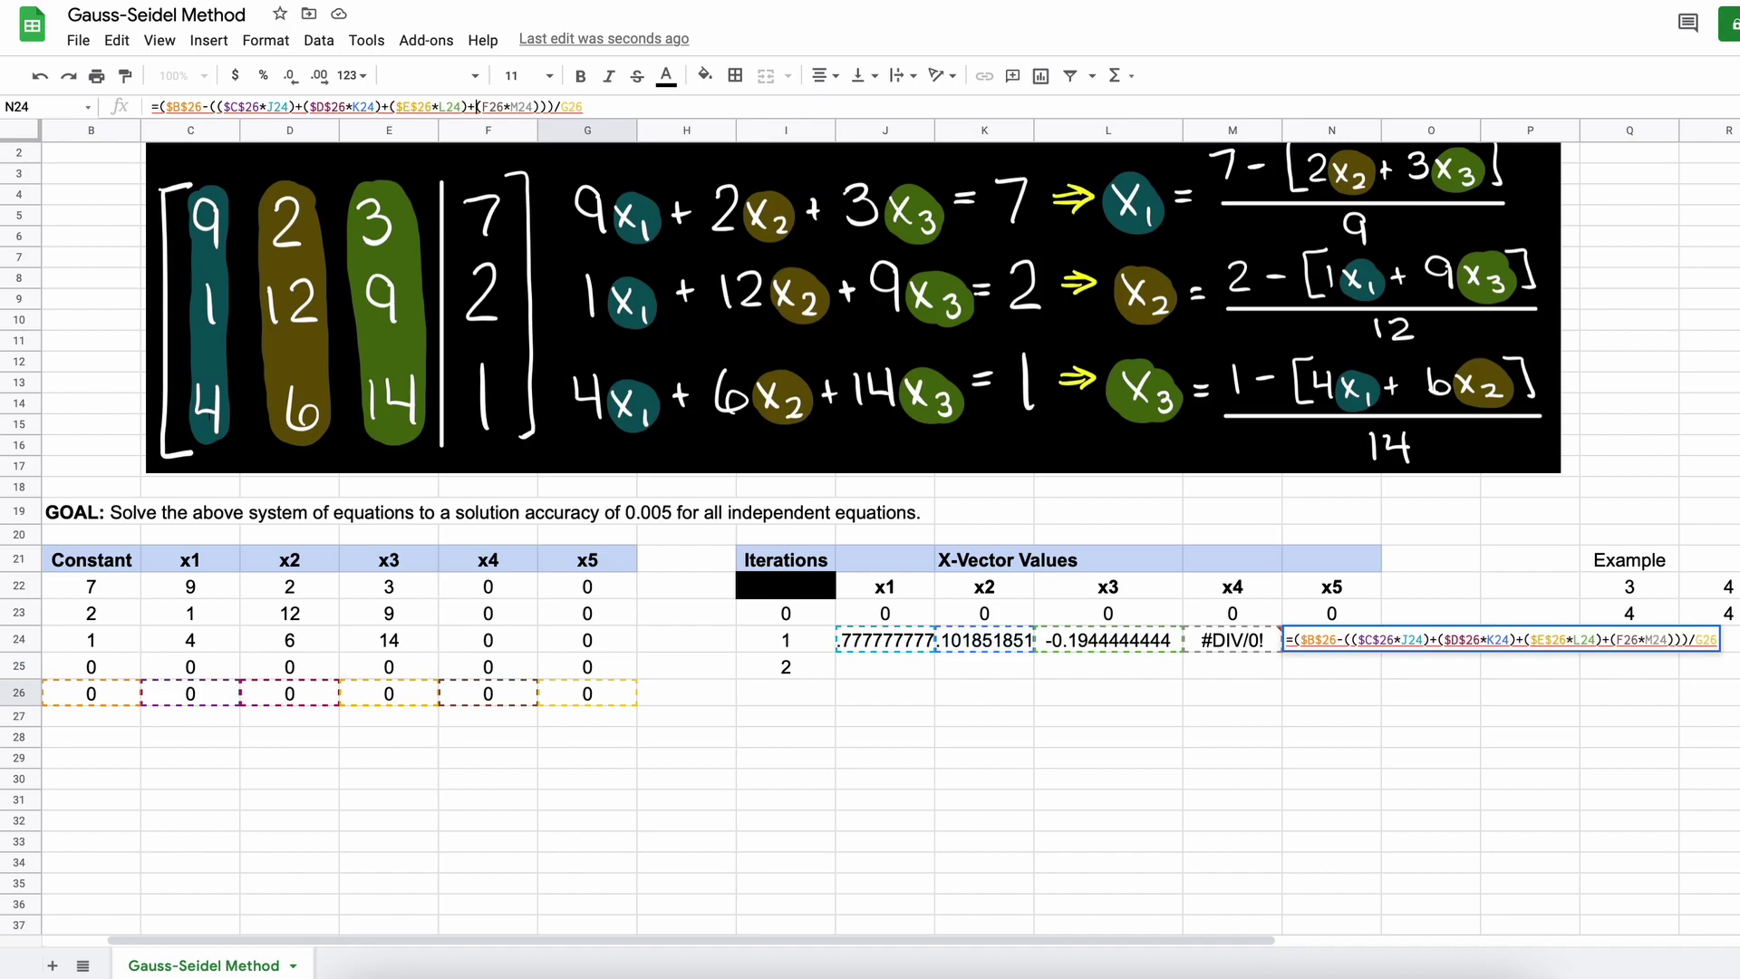
{"action": "key", "text": "Right"}
{"action": "key", "text": "F4"}
{"action": "key", "text": "Right"}
{"action": "key", "text": "Right"}
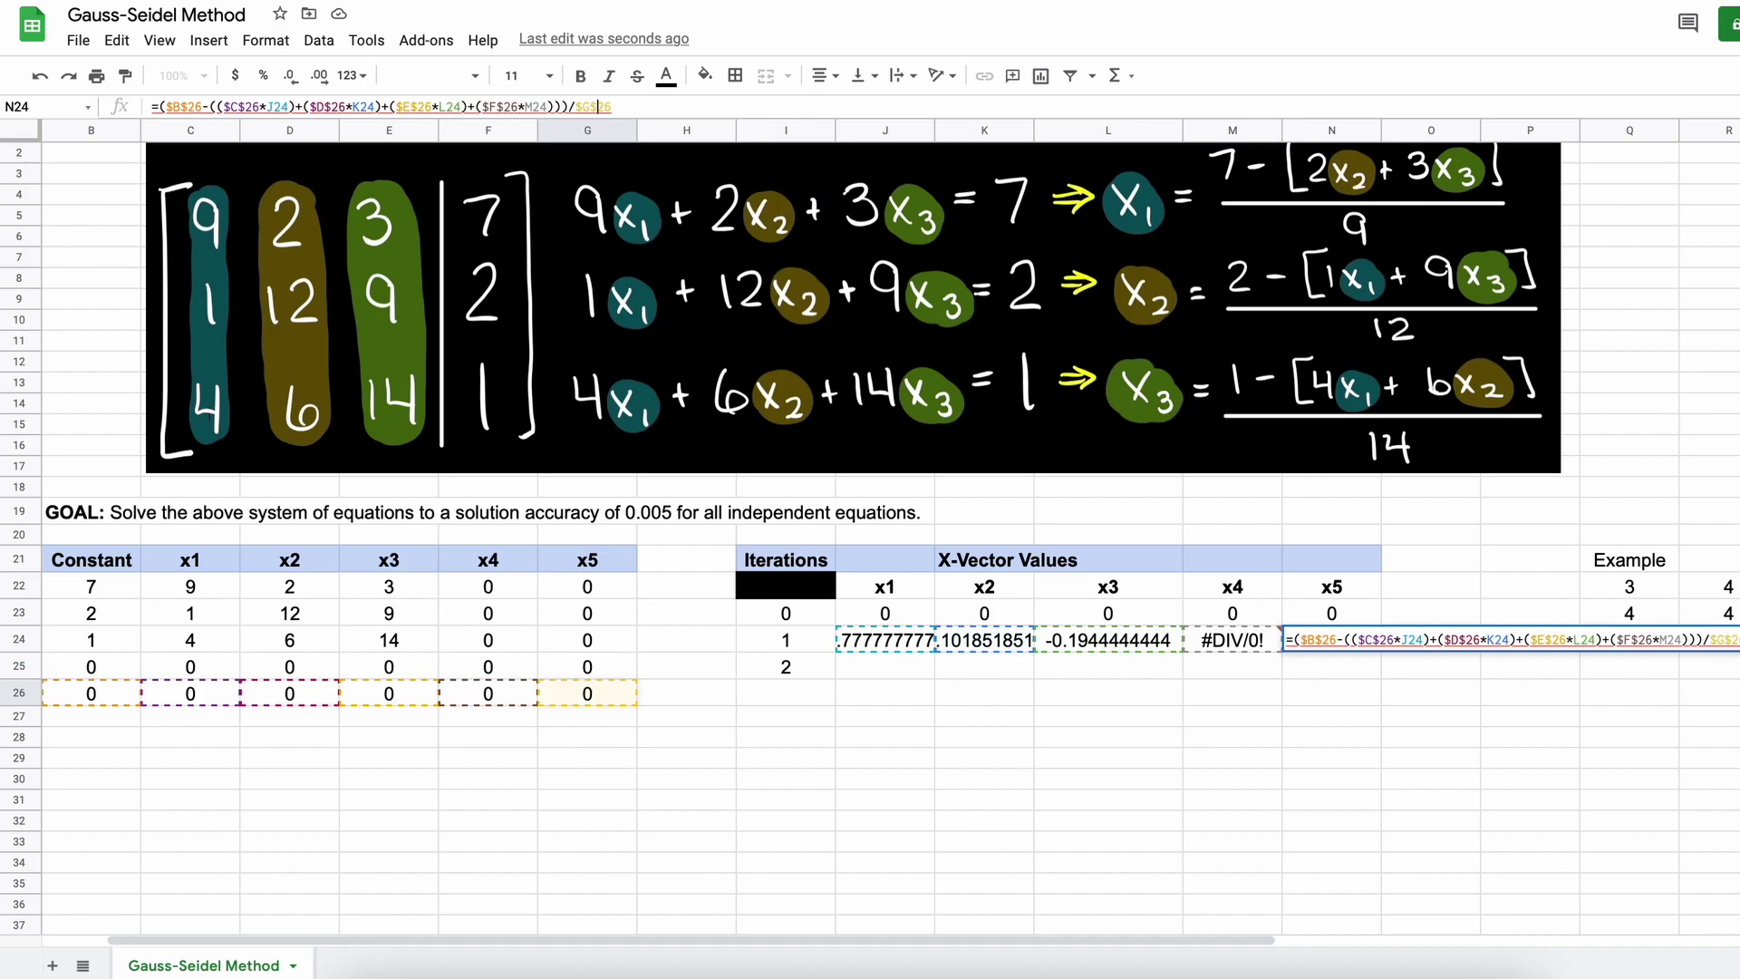
{"action": "key", "text": "Return"}
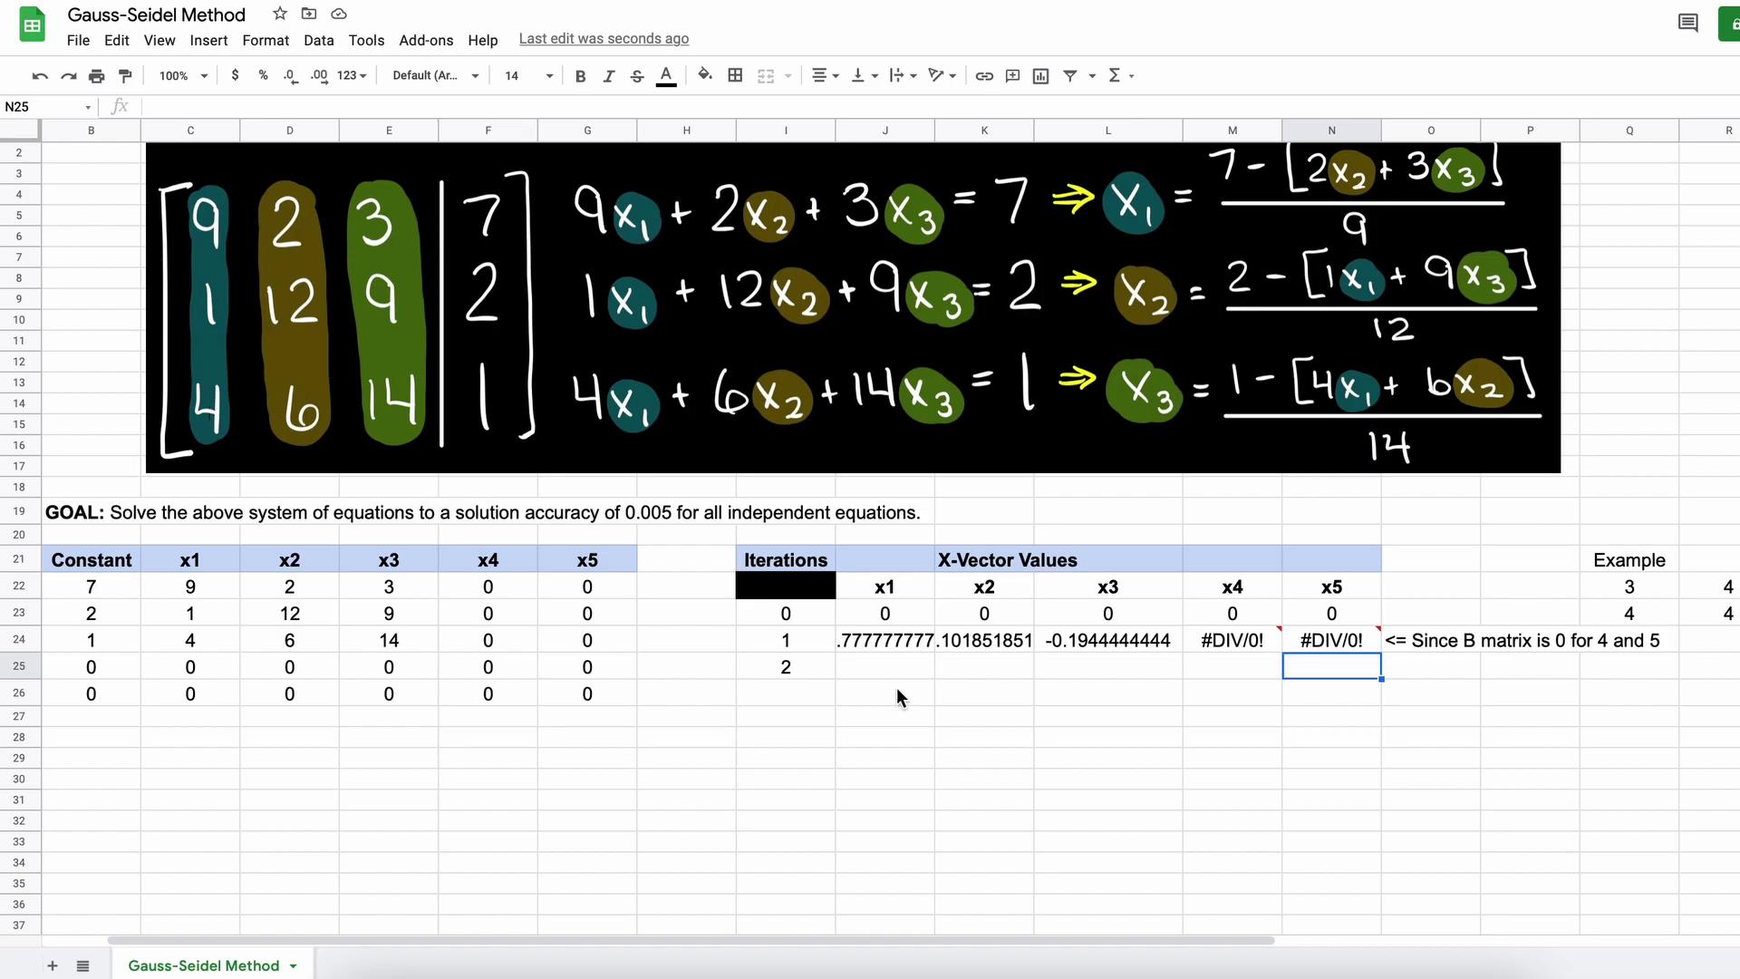
Step: Insert five columns before column O, between the X-Vector Values table and the Example cells
{"action": "scroll", "coordinate": [1070, 682], "scroll_direction": "right", "scroll_amount": 5}
{"action": "left_click_drag", "start_coordinate": [935, 130], "coordinate": [1332, 130]}
{"action": "right_click", "coordinate": [1214, 126]}
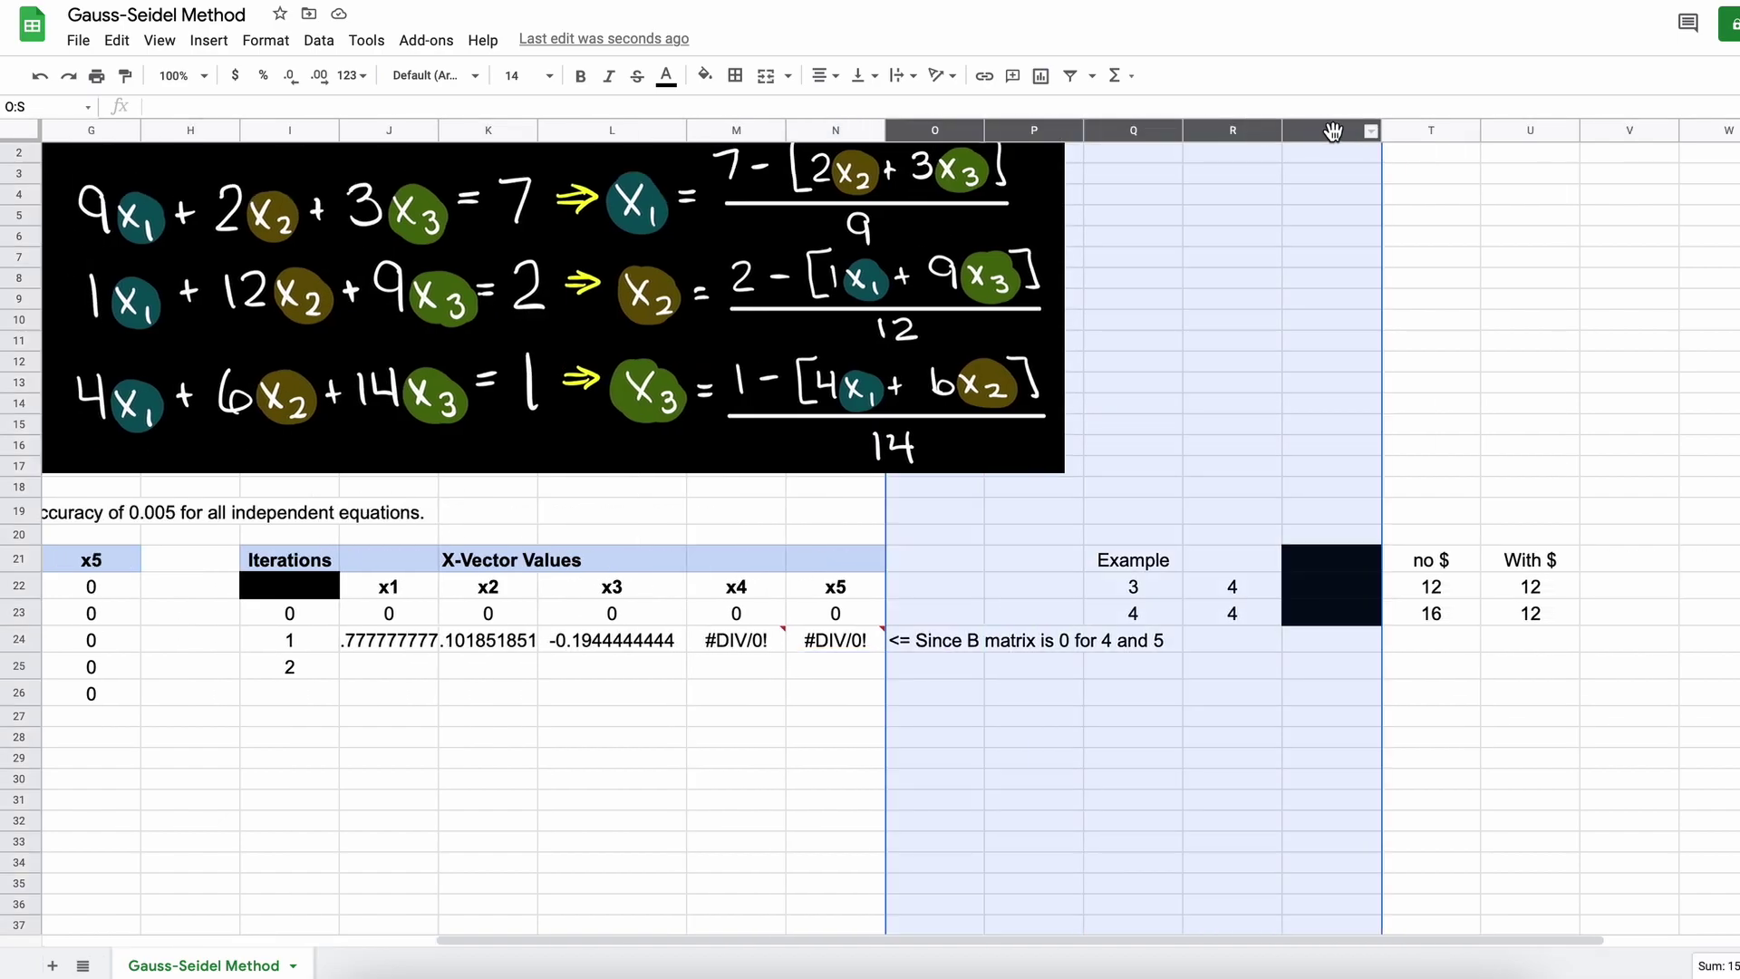
{"action": "left_click", "coordinate": [1268, 275]}
Step: Copy the Iterations and X-Vector Values table to O21 and retitle the copy's value header "Accuracy Check"
{"action": "left_click_drag", "start_coordinate": [835, 580], "coordinate": [336, 689]}
{"action": "key", "text": "ctrl+c"}
{"action": "left_click", "coordinate": [959, 574]}
{"action": "key", "text": "ctrl+v"}
{"action": "key", "text": "Right"}
{"action": "key", "text": "Right"}
{"action": "type", "text": "Accuracy Check"}
{"action": "left_click", "coordinate": [1033, 660]}
{"action": "left_click", "coordinate": [1074, 716]}
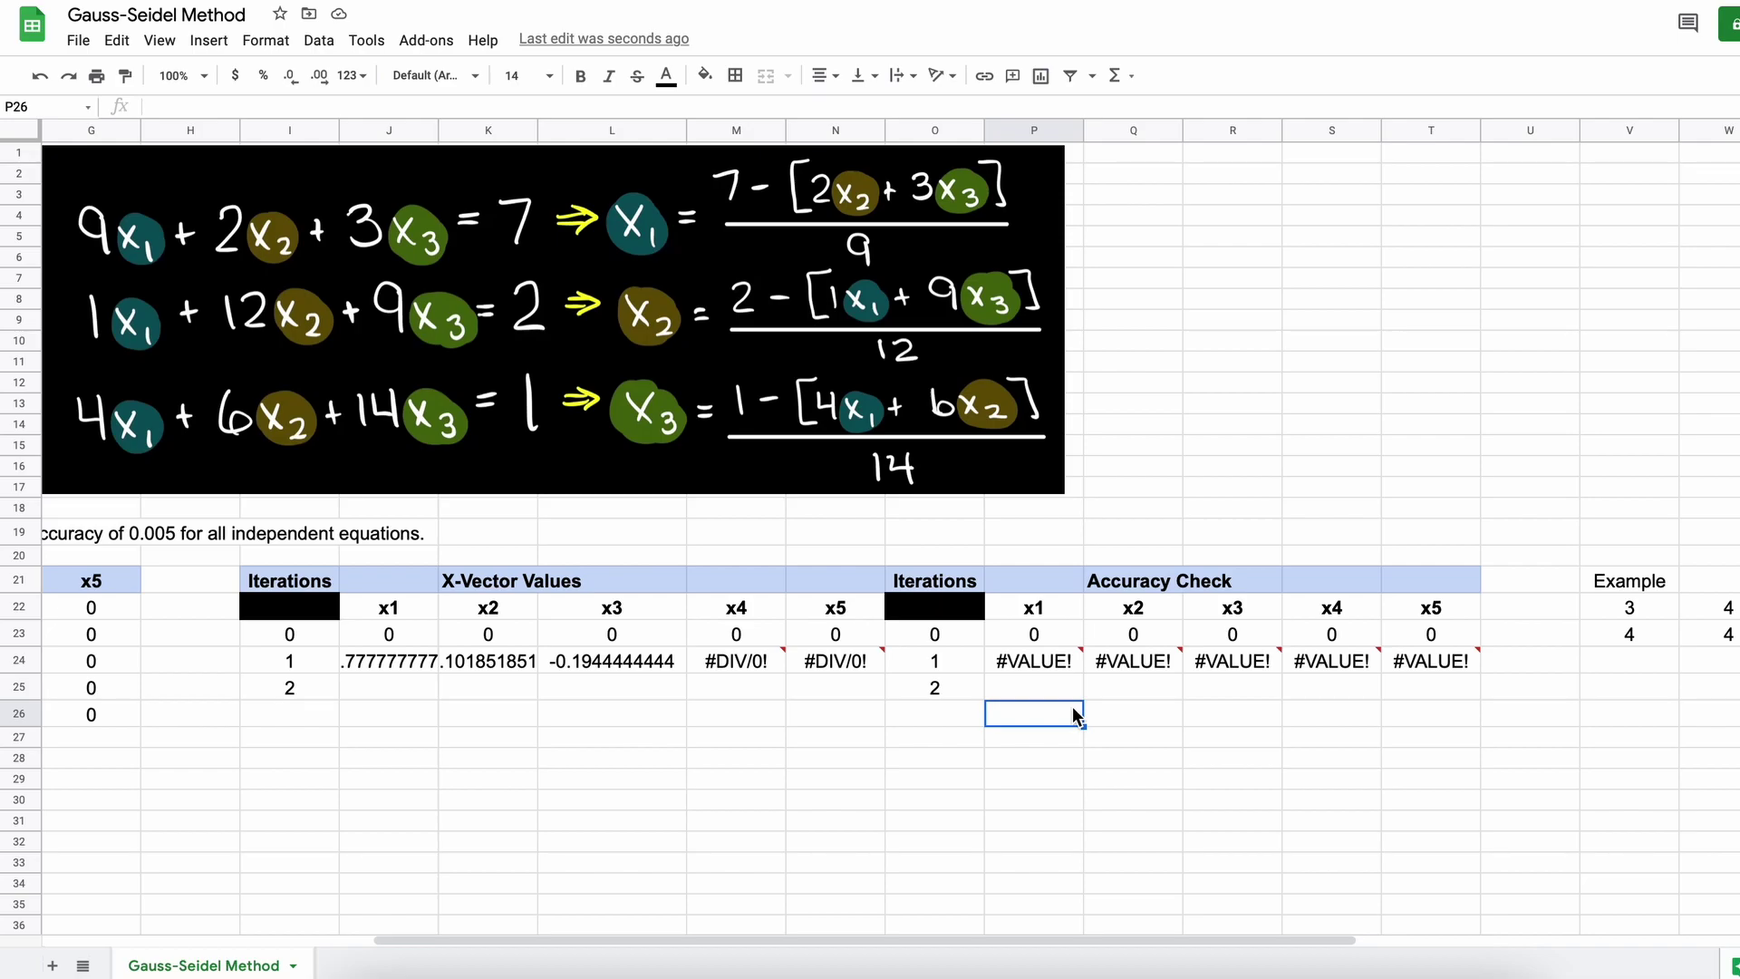
Step: Begin P23's formula with B22 minus a double-bracketed sum whose first product is C22*J23
{"action": "left_click", "coordinate": [1022, 636]}
{"action": "type", "text": "="}
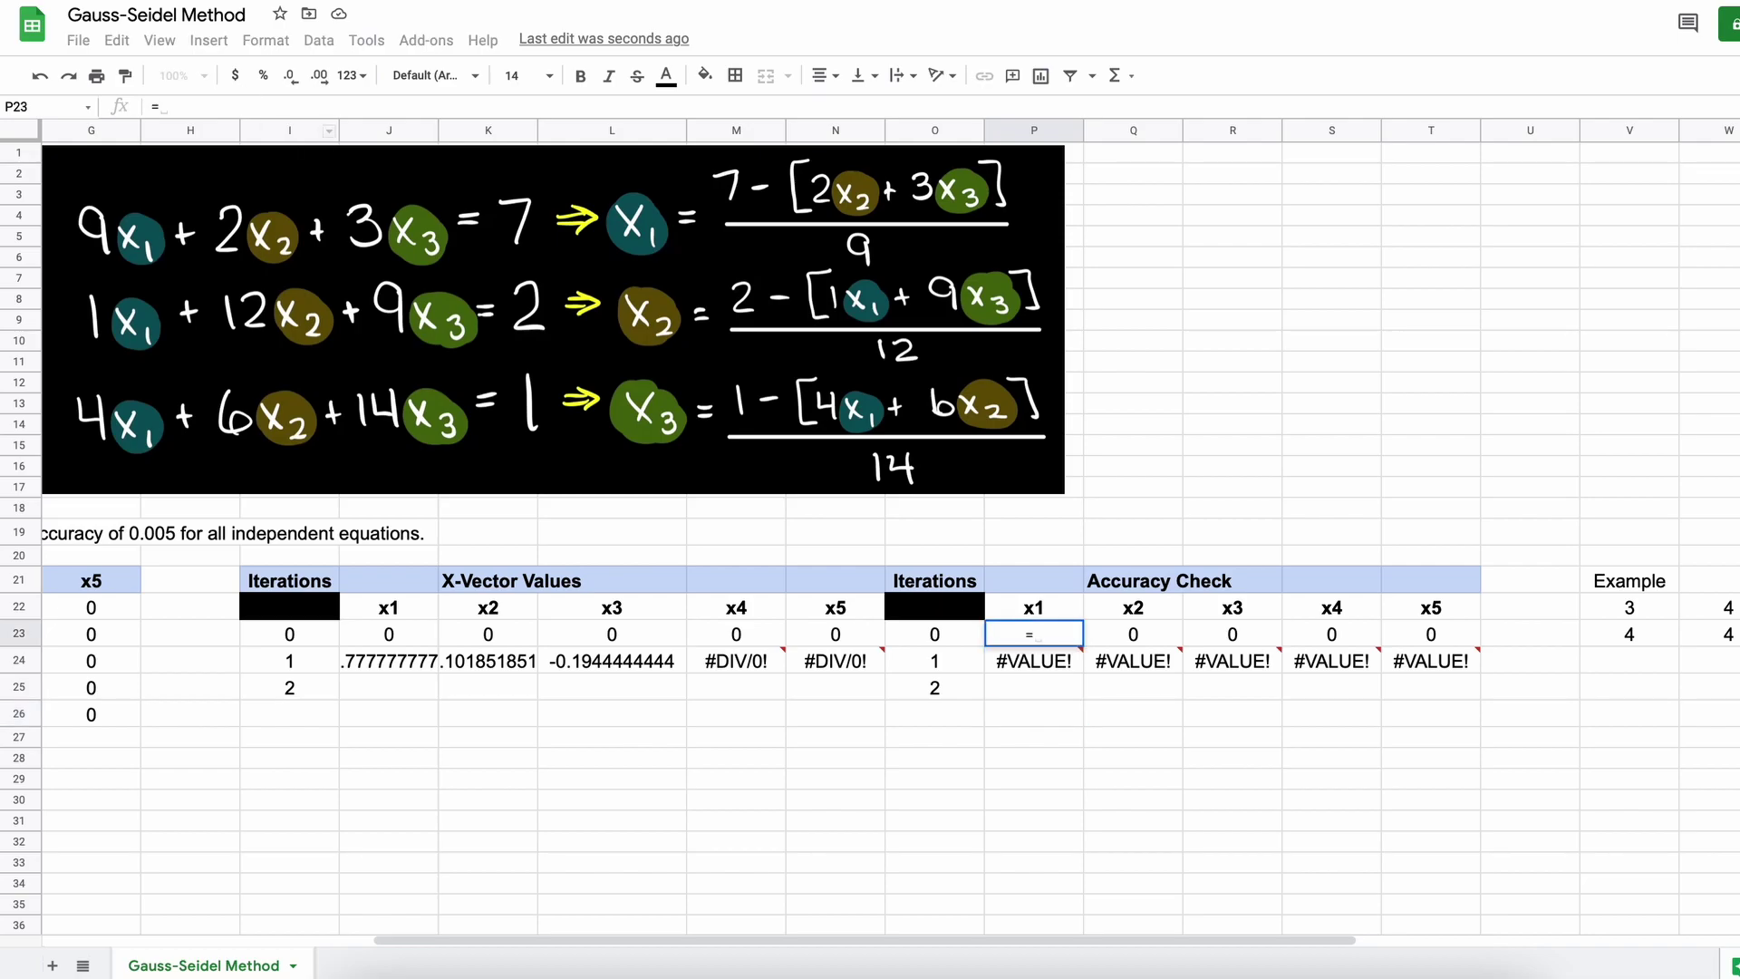
{"action": "scroll", "coordinate": [335, 585], "scroll_direction": "left", "scroll_amount": 5}
{"action": "left_click", "coordinate": [117, 600]}
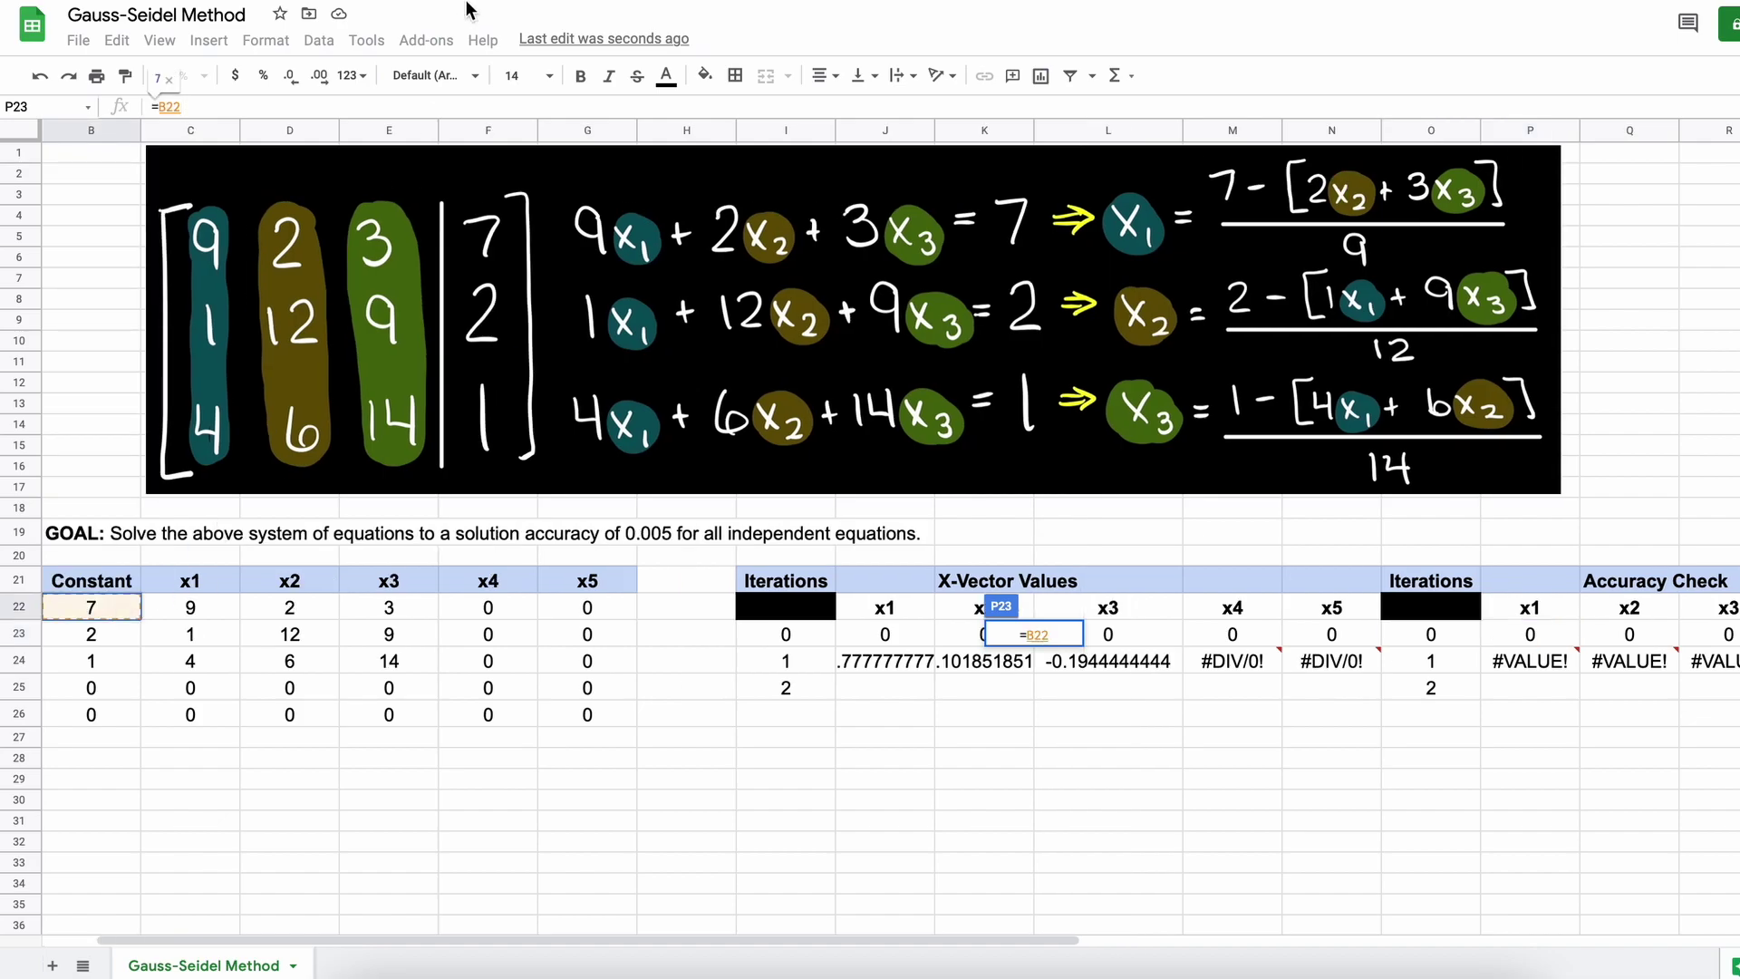
{"action": "type", "text": "-("}
{"action": "left_click", "coordinate": [227, 604]}
{"action": "type", "text": "*"}
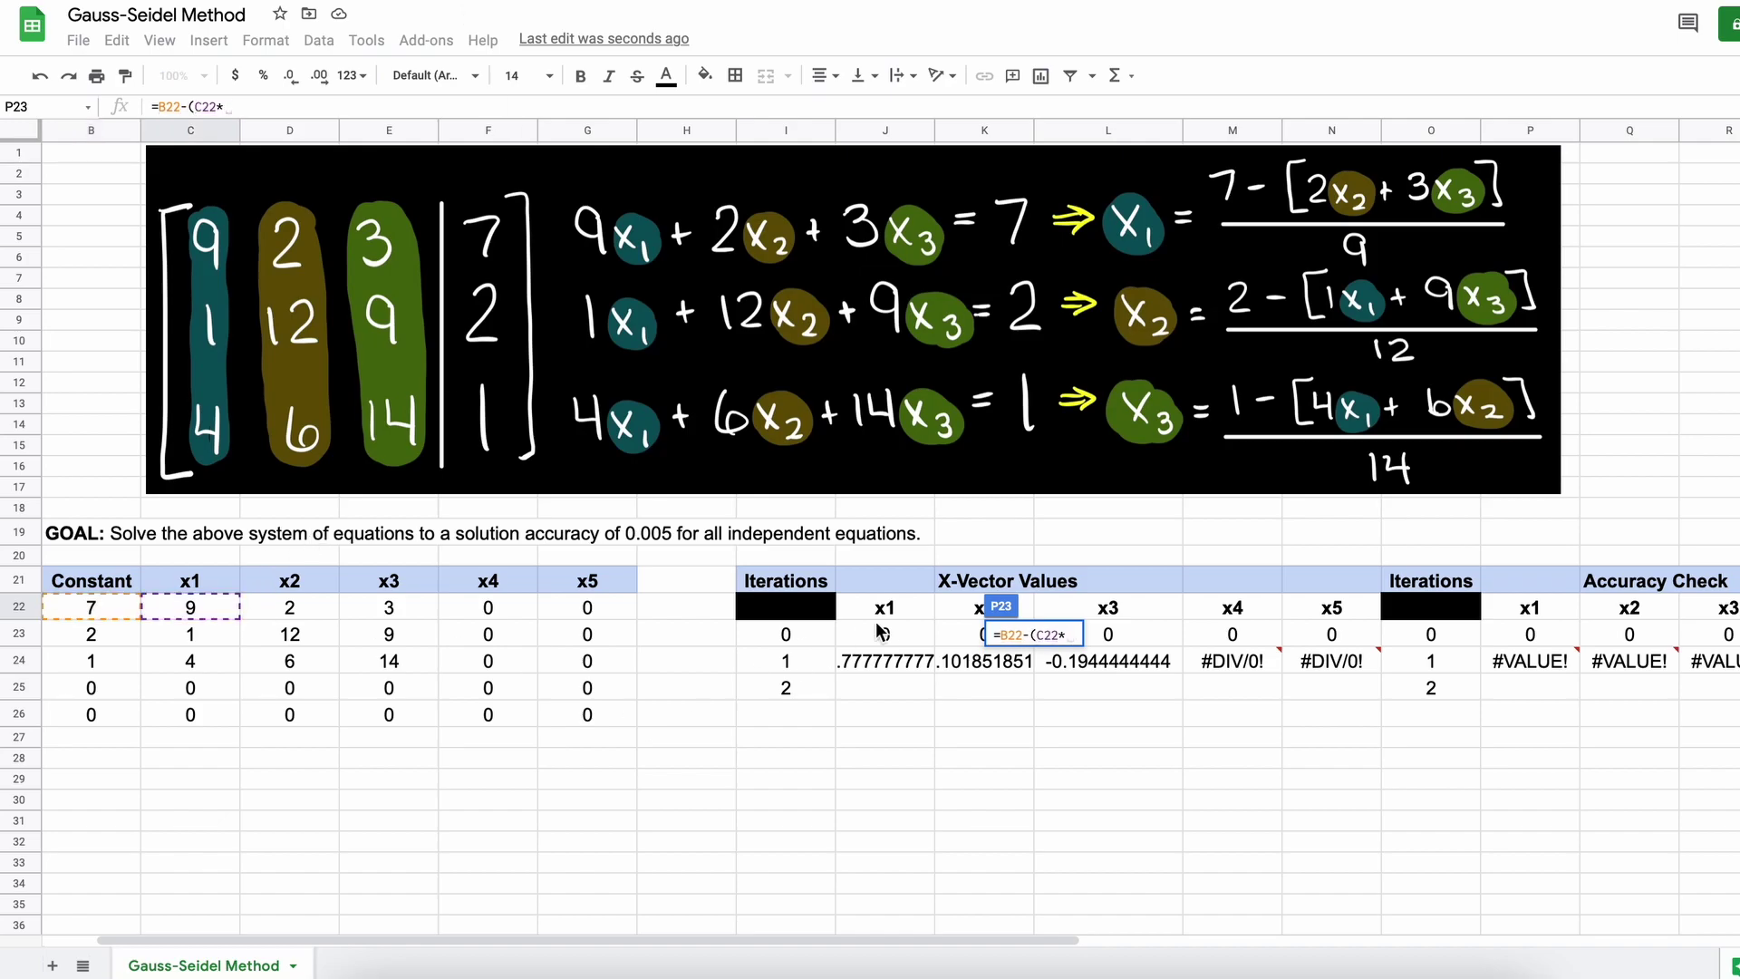
{"action": "left_click", "coordinate": [884, 636]}
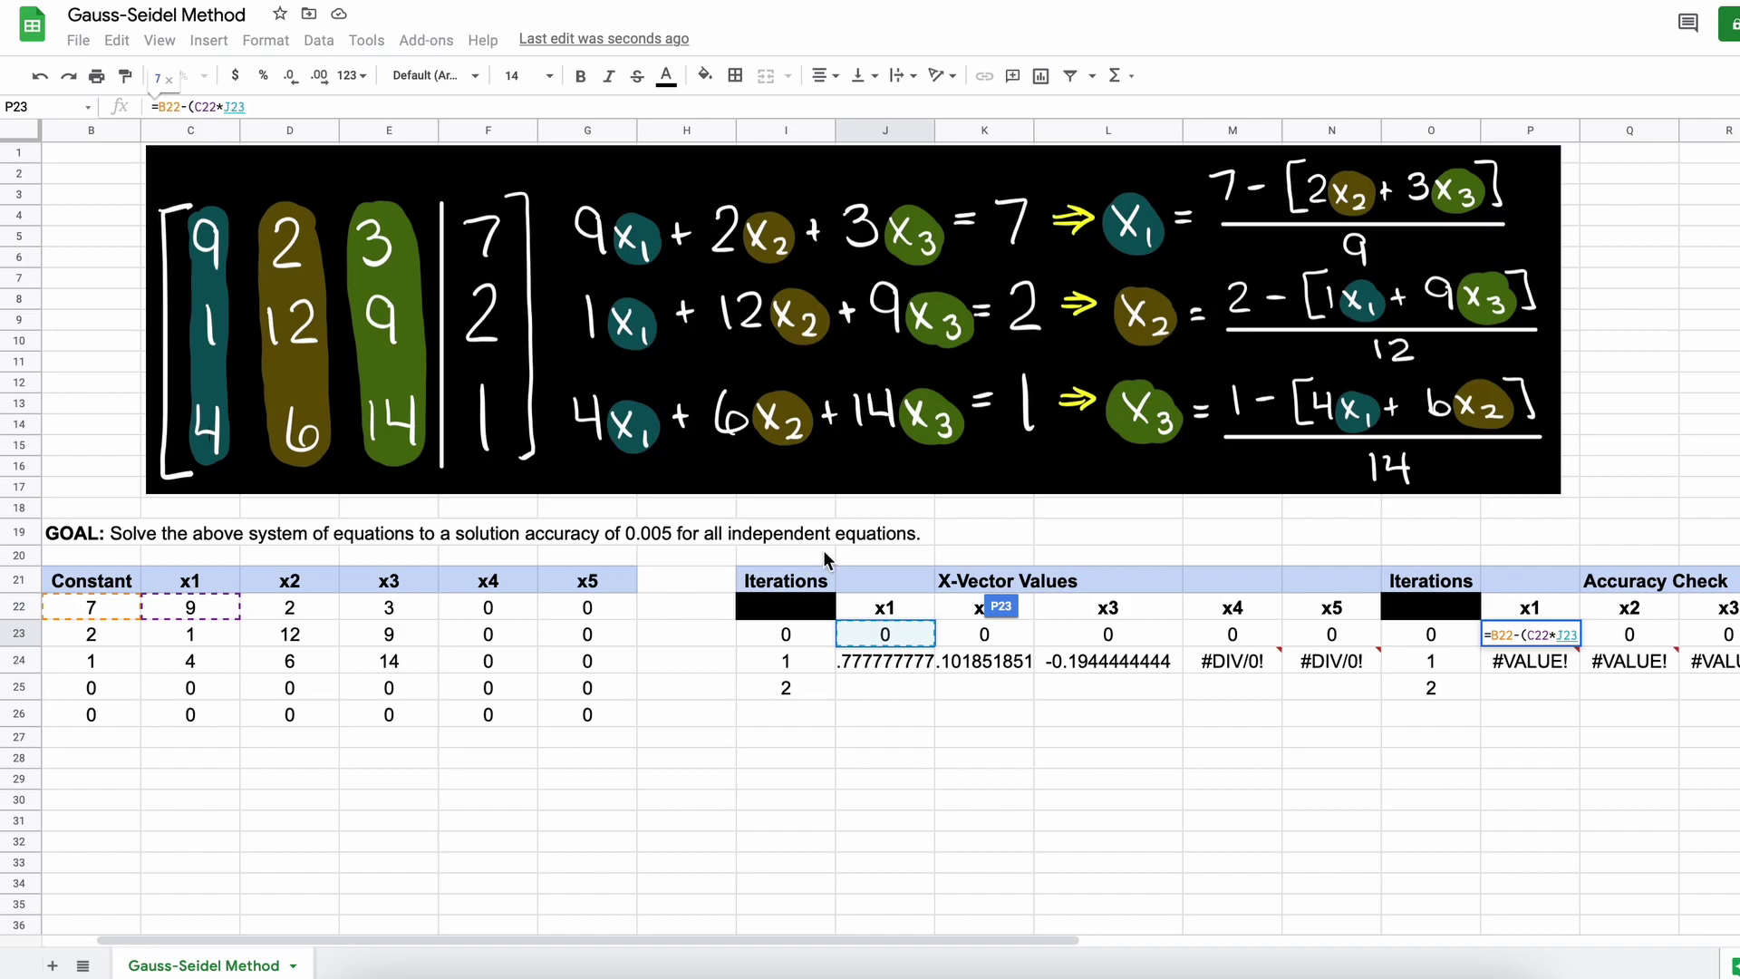
{"action": "left_click", "coordinate": [195, 106]}
{"action": "type", "text": "("}
{"action": "left_click", "coordinate": [344, 103]}
{"action": "type", "text": ")+("}
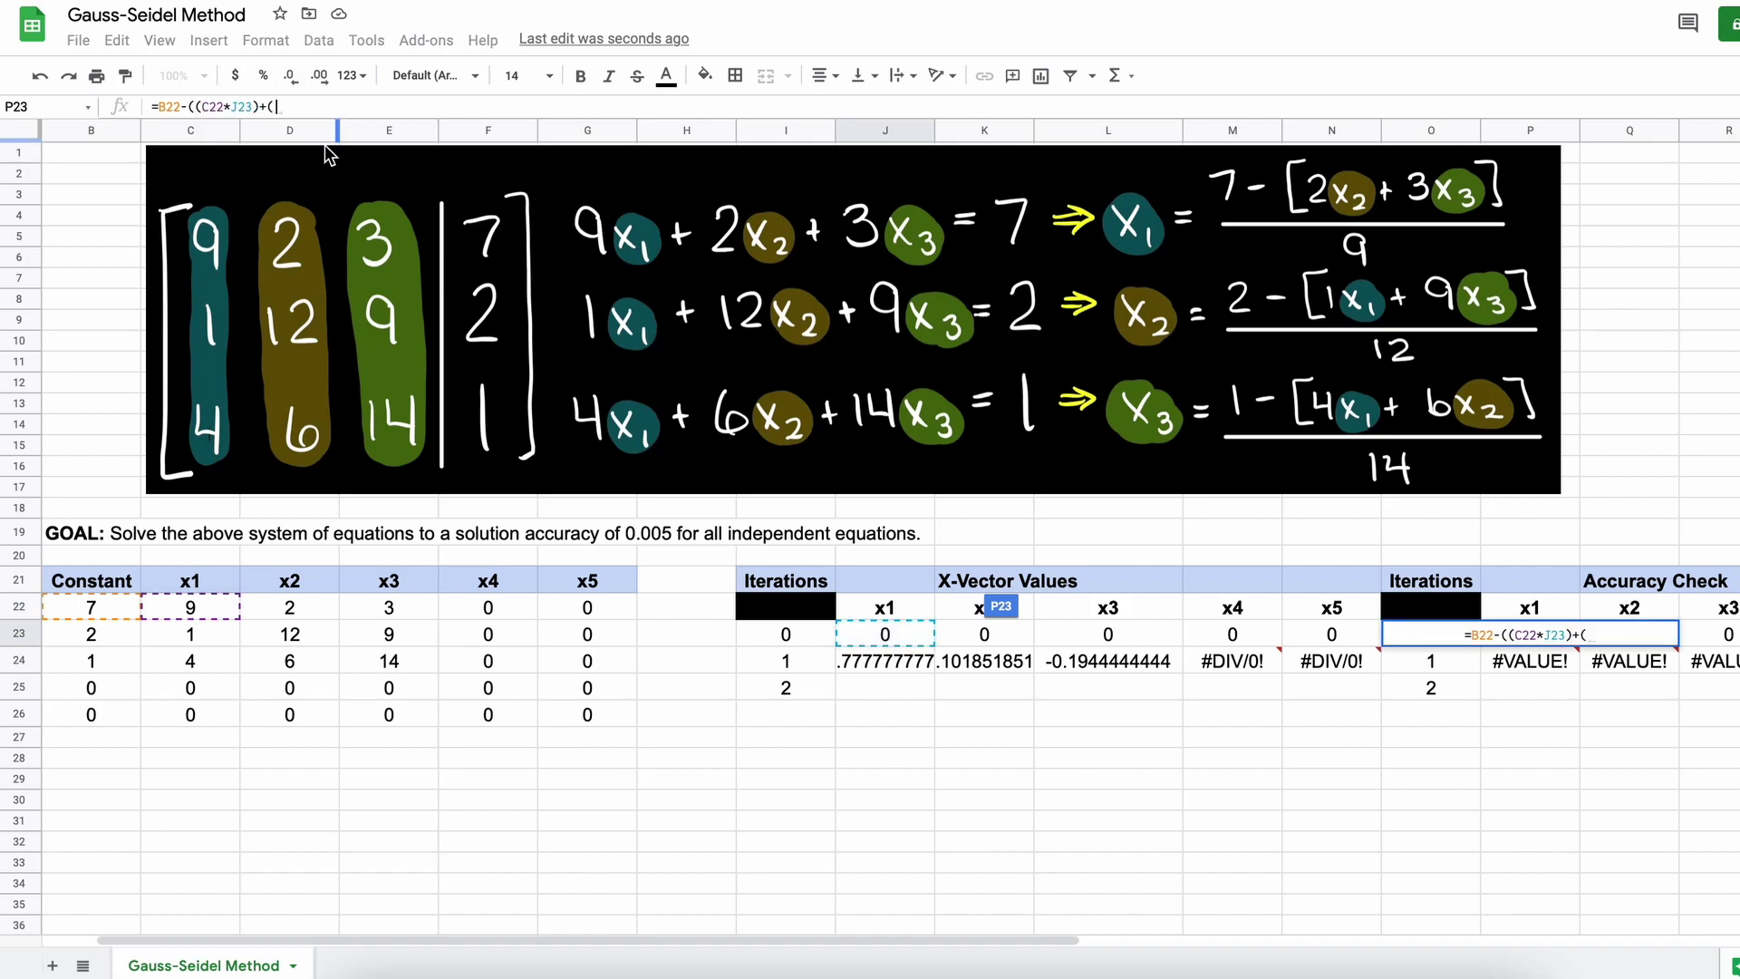
Step: Add the products D22*K23 and E22*L23 to the bracketed sum in P23
{"action": "left_click", "coordinate": [290, 607]}
{"action": "type", "text": "*"}
{"action": "left_click", "coordinate": [1012, 640]}
{"action": "type", "text": ")+"}
{"action": "left_click", "coordinate": [403, 608]}
{"action": "key", "text": "BackSpace"}
{"action": "key", "text": "BackSpace"}
{"action": "key", "text": "BackSpace"}
{"action": "type", "text": "("}
{"action": "left_click", "coordinate": [386, 614]}
{"action": "type", "text": "*"}
{"action": "left_click", "coordinate": [1146, 636]}
Step: Add the products F22*M23 and G22*N22 to P23's sum and close the brackets
{"action": "type", "text": ")+("}
{"action": "left_click", "coordinate": [522, 607]}
{"action": "type", "text": "*"}
{"action": "left_click", "coordinate": [1233, 635]}
{"action": "type", "text": ")+("}
{"action": "left_click", "coordinate": [594, 610]}
{"action": "type", "text": "*"}
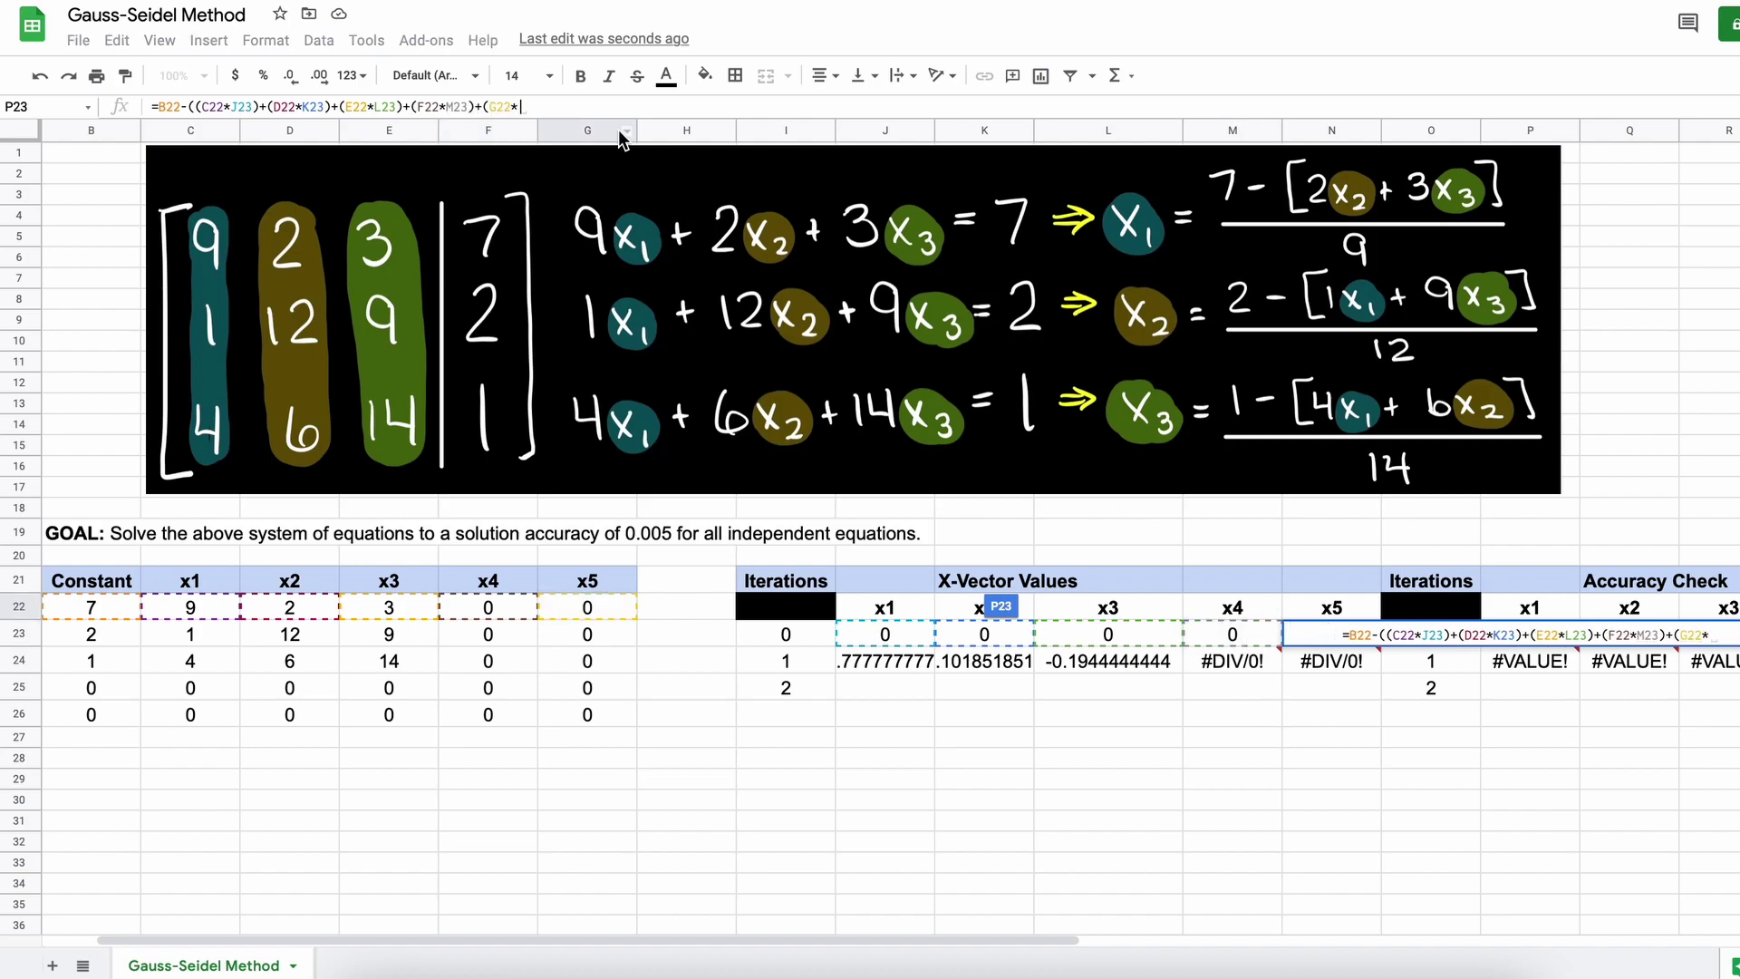
{"action": "left_click", "coordinate": [1331, 607]}
{"action": "type", "text": "))"}
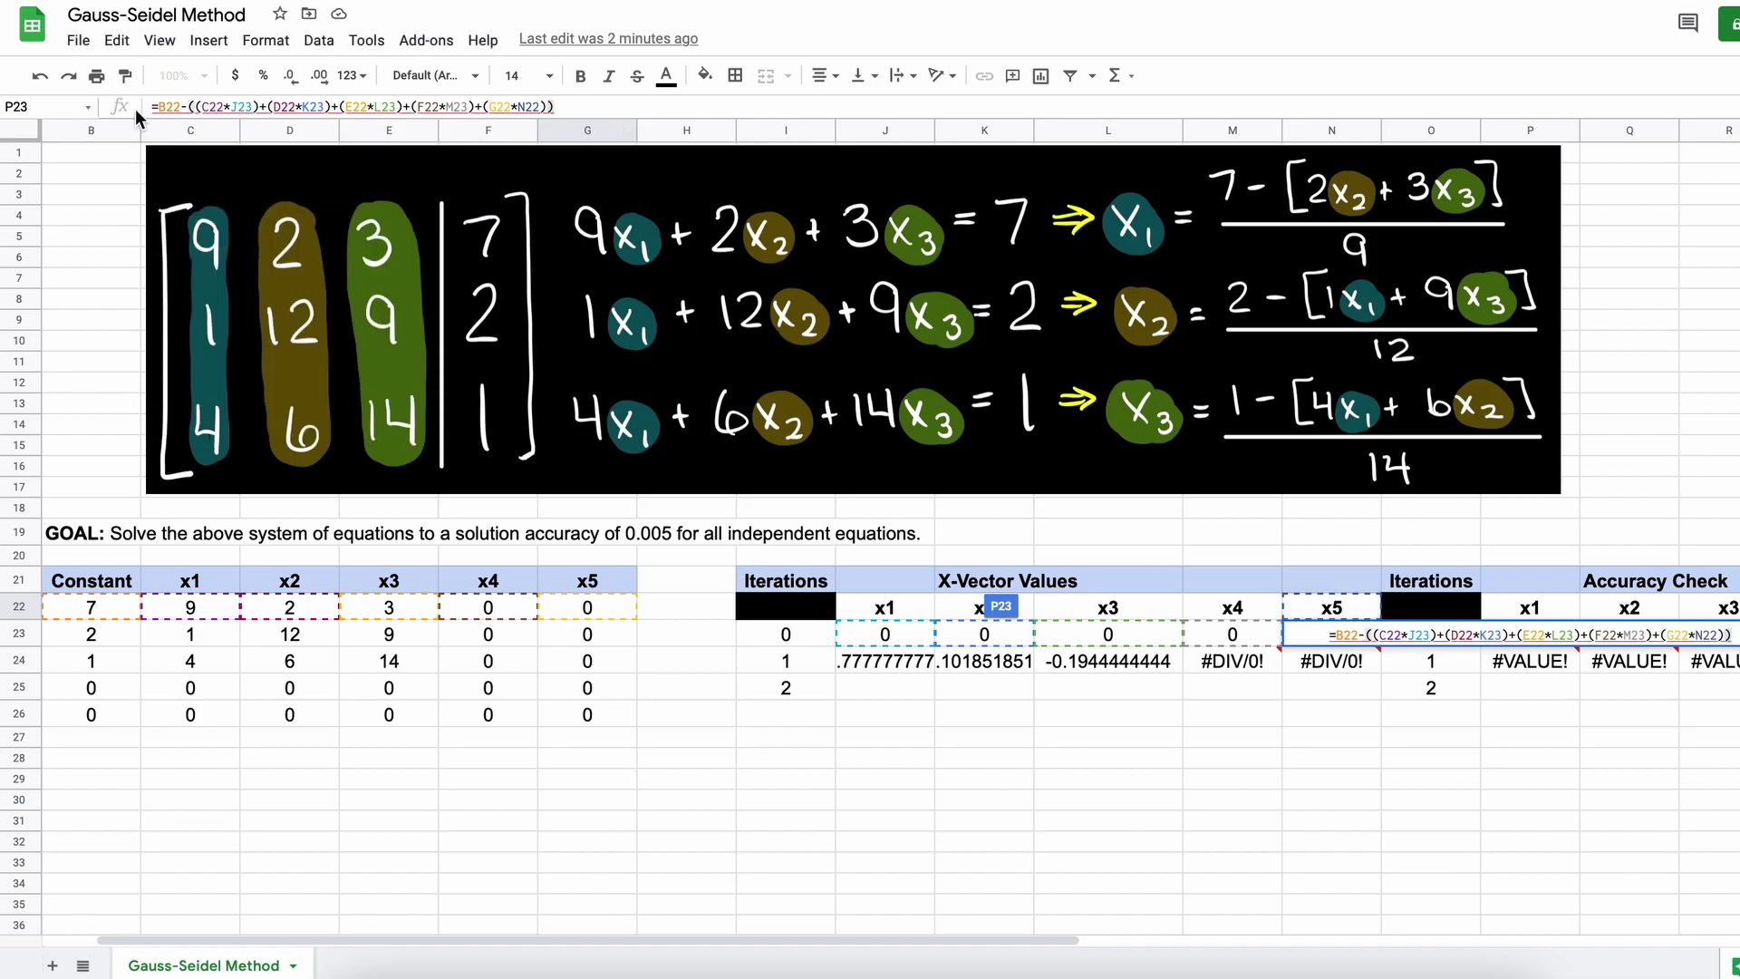
Step: Make the references B22, C22 and D22 absolute in P23's formula
{"action": "left_click", "coordinate": [165, 108]}
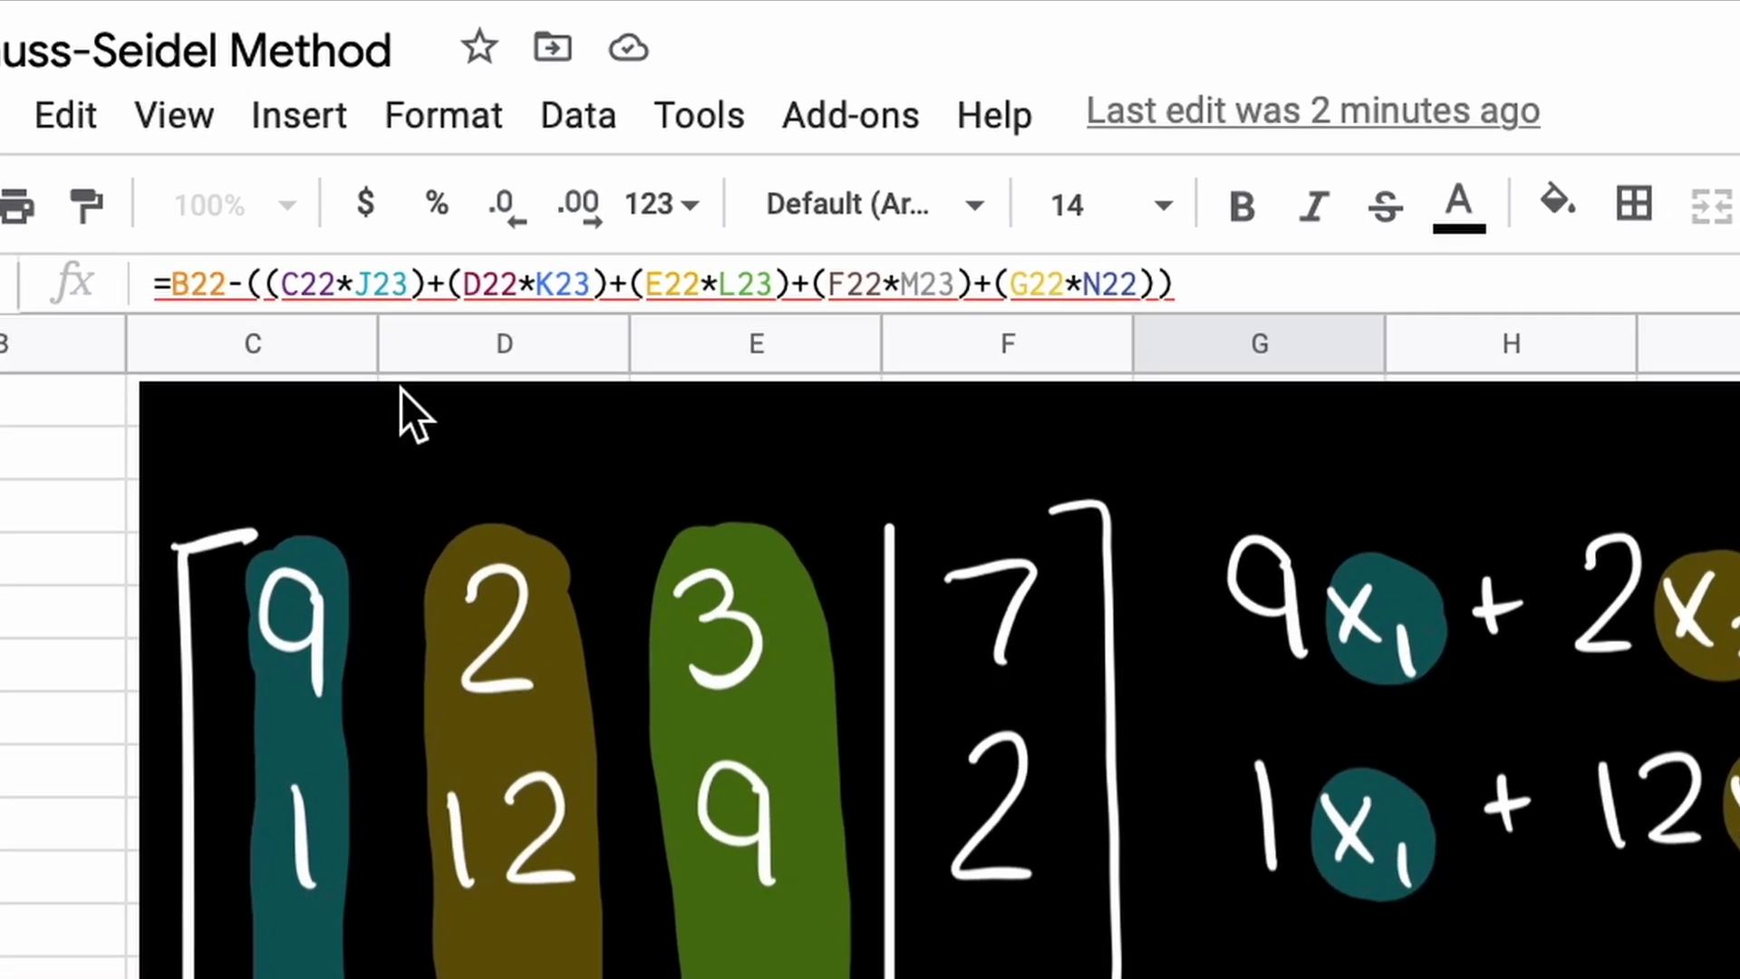
{"action": "key", "text": "F4"}
{"action": "key", "text": "Right"}
{"action": "key", "text": "Right"}
{"action": "key", "text": "Right"}
{"action": "key", "text": "F4"}
{"action": "key", "text": "Right"}
{"action": "key", "text": "Right"}
{"action": "key", "text": "Right"}
{"action": "key", "text": "Right"}
{"action": "key", "text": "Right"}
{"action": "key", "text": "Right"}
{"action": "key", "text": "Right"}
{"action": "key", "text": "F4"}
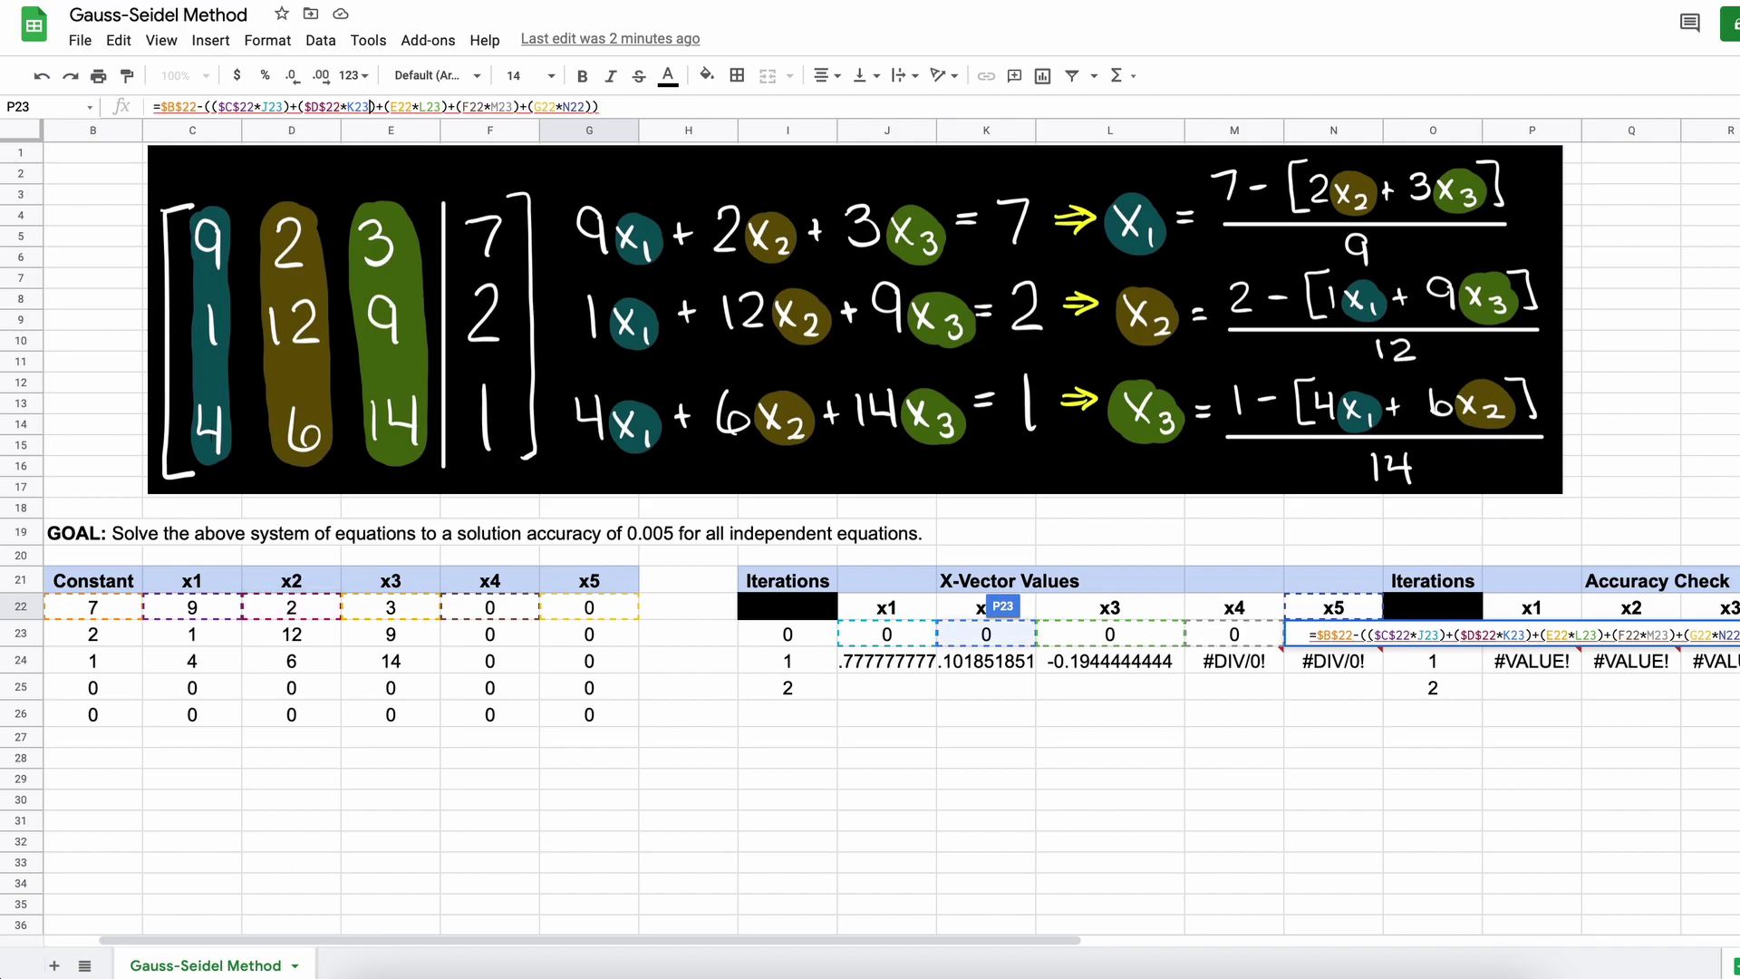
Step: Make the references E22, F22 and G22 absolute in P23's formula and enter it
{"action": "key", "text": "Right"}
{"action": "key", "text": "Right"}
{"action": "key", "text": "Right"}
{"action": "key", "text": "F4"}
{"action": "key", "text": "Right"}
{"action": "key", "text": "Right"}
{"action": "key", "text": "Right"}
{"action": "key", "text": "Right"}
{"action": "key", "text": "Right"}
{"action": "key", "text": "Right"}
{"action": "key", "text": "Right"}
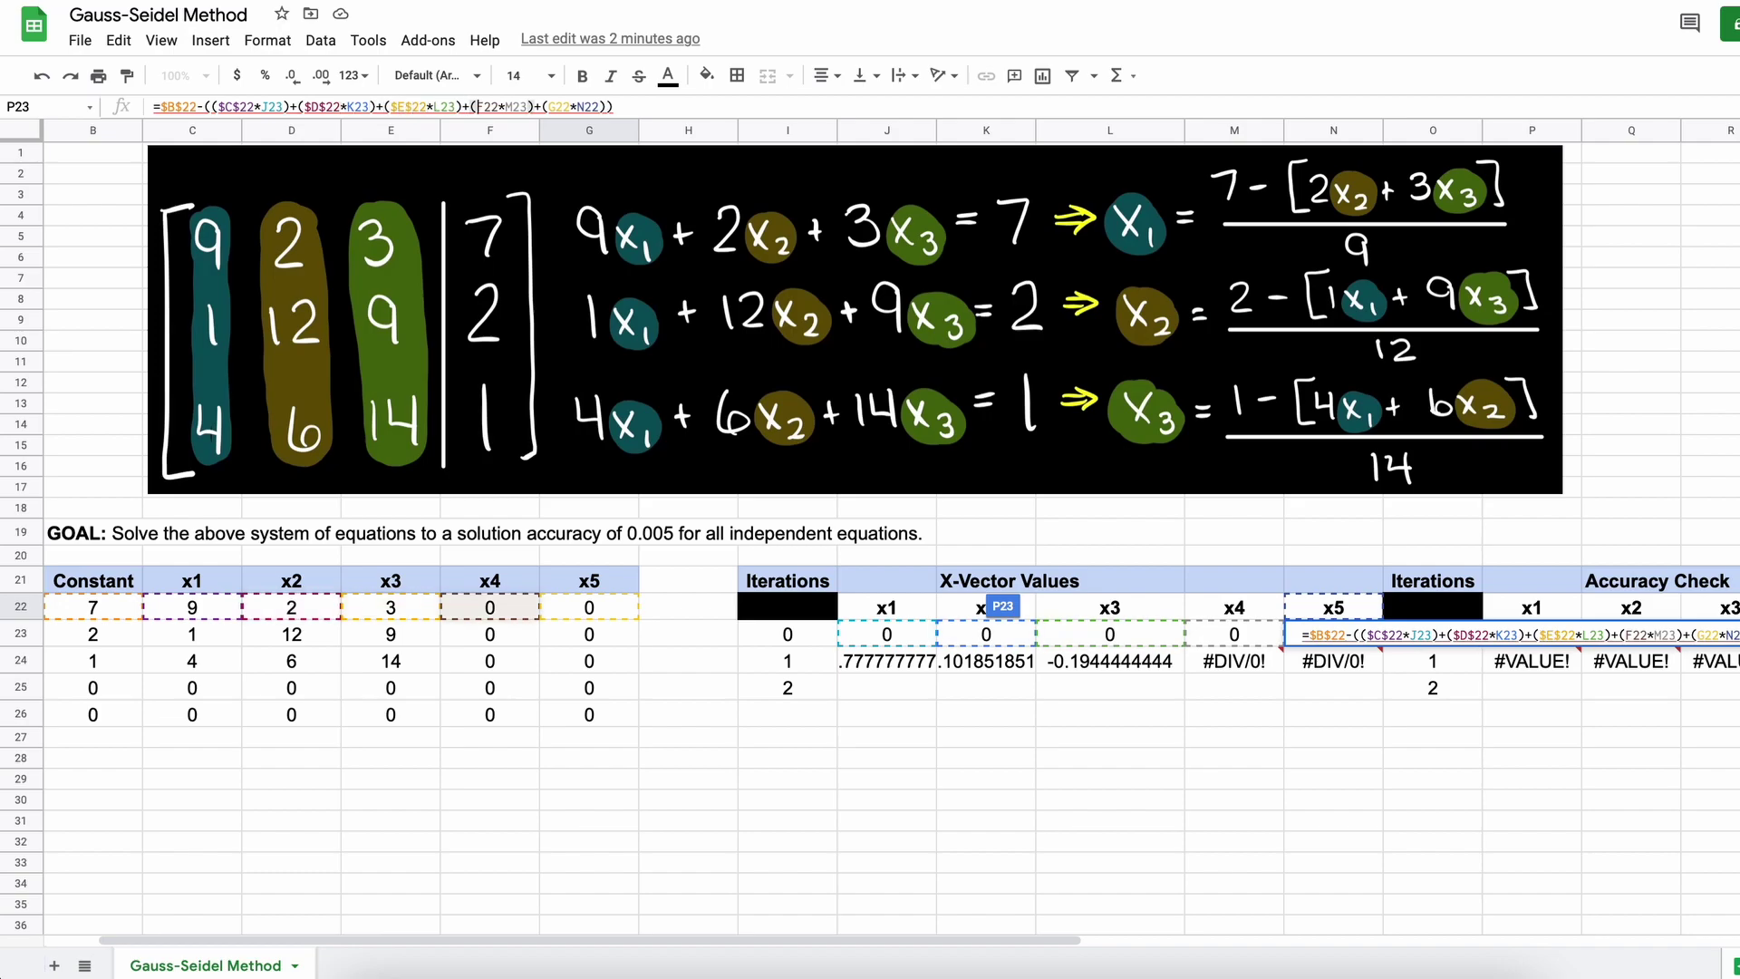
{"action": "key", "text": "F4"}
{"action": "key", "text": "Right"}
{"action": "key", "text": "Right"}
{"action": "key", "text": "Right"}
{"action": "key", "text": "Right"}
{"action": "key", "text": "Right"}
{"action": "key", "text": "Right"}
{"action": "key", "text": "Right"}
{"action": "key", "text": "Right"}
{"action": "key", "text": "Right"}
{"action": "key", "text": "Right"}
{"action": "key", "text": "Right"}
{"action": "key", "text": "Right"}
{"action": "key", "text": "Right"}
{"action": "key", "text": "Right"}
{"action": "key", "text": "F4"}
{"action": "key", "text": "Return"}
Step: Correct the last x-value reference in P23's formula to N23 and enter the formula
{"action": "left_click", "coordinate": [1515, 633]}
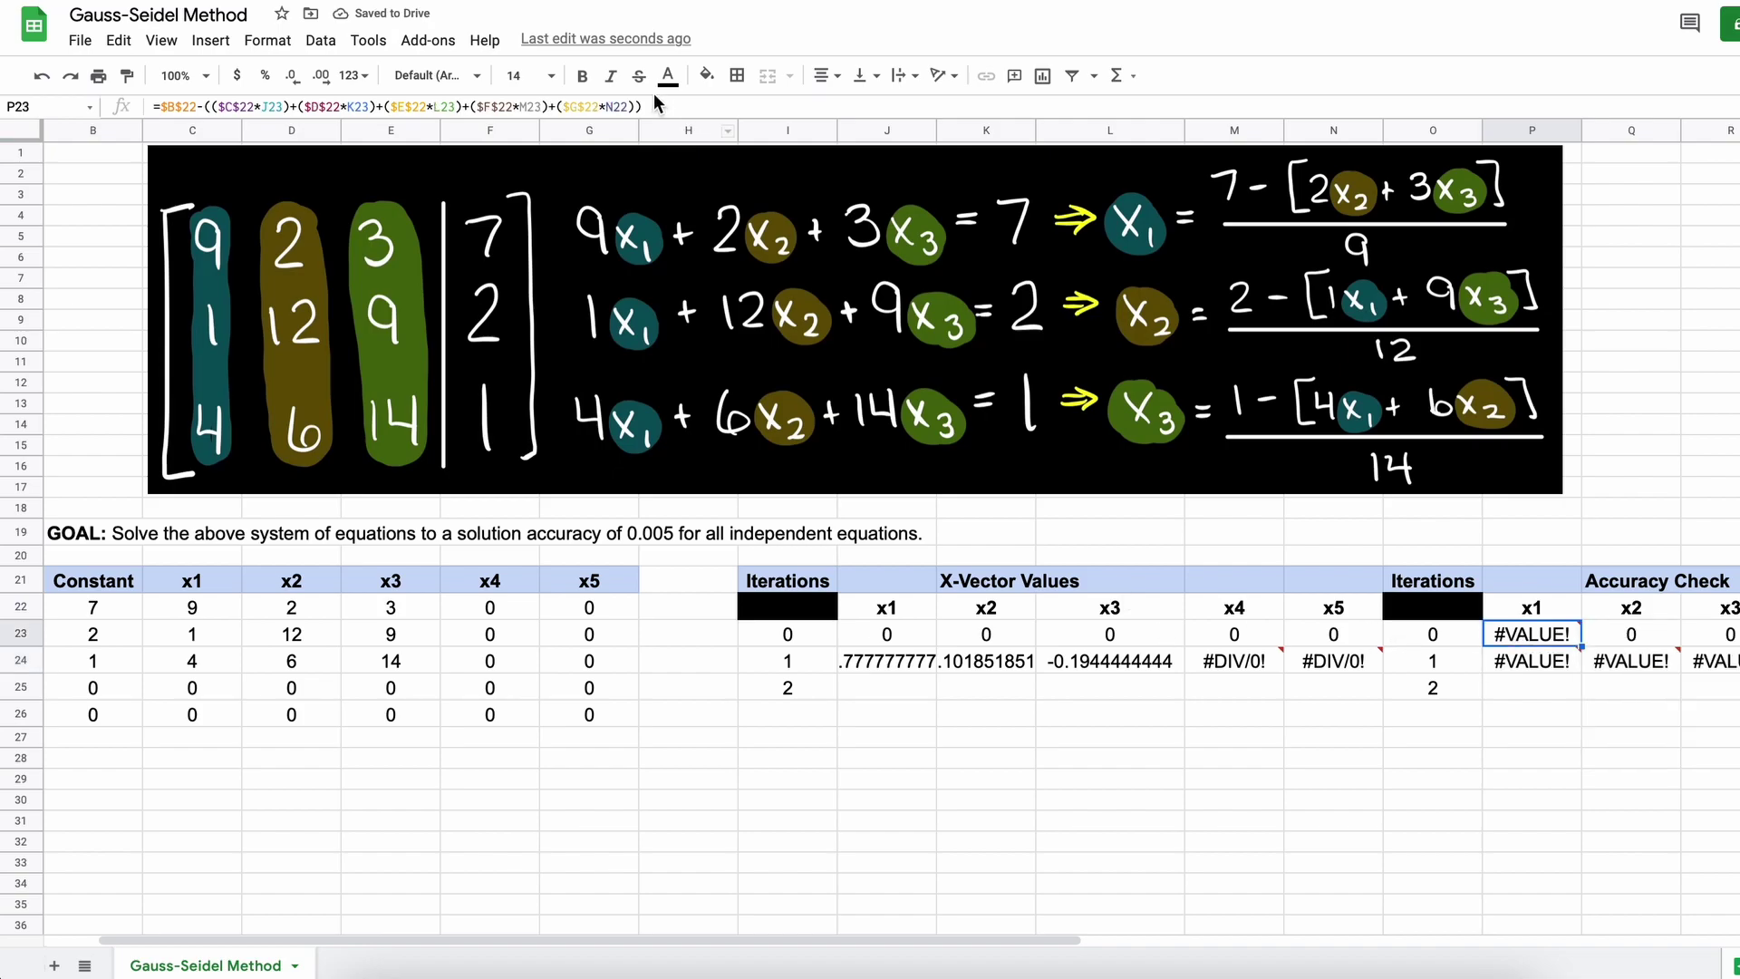
{"action": "left_click", "coordinate": [658, 106]}
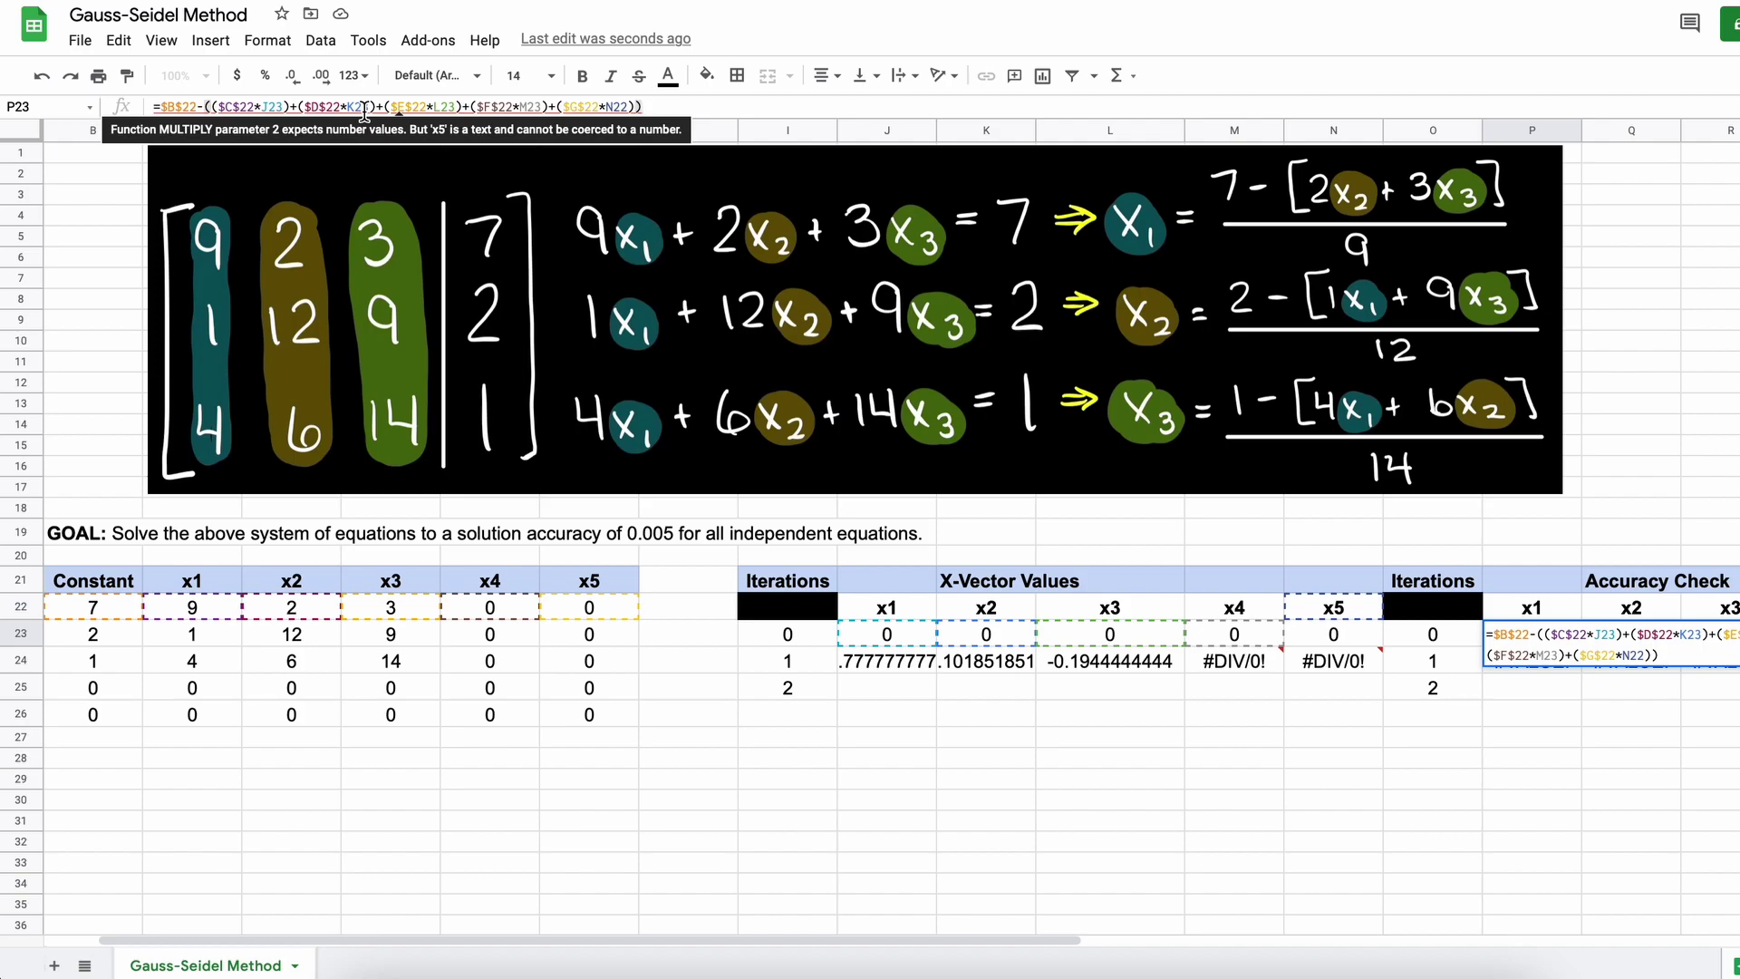
{"action": "left_click", "coordinate": [628, 106]}
{"action": "type", "text": "]"}
{"action": "key", "text": "Return"}
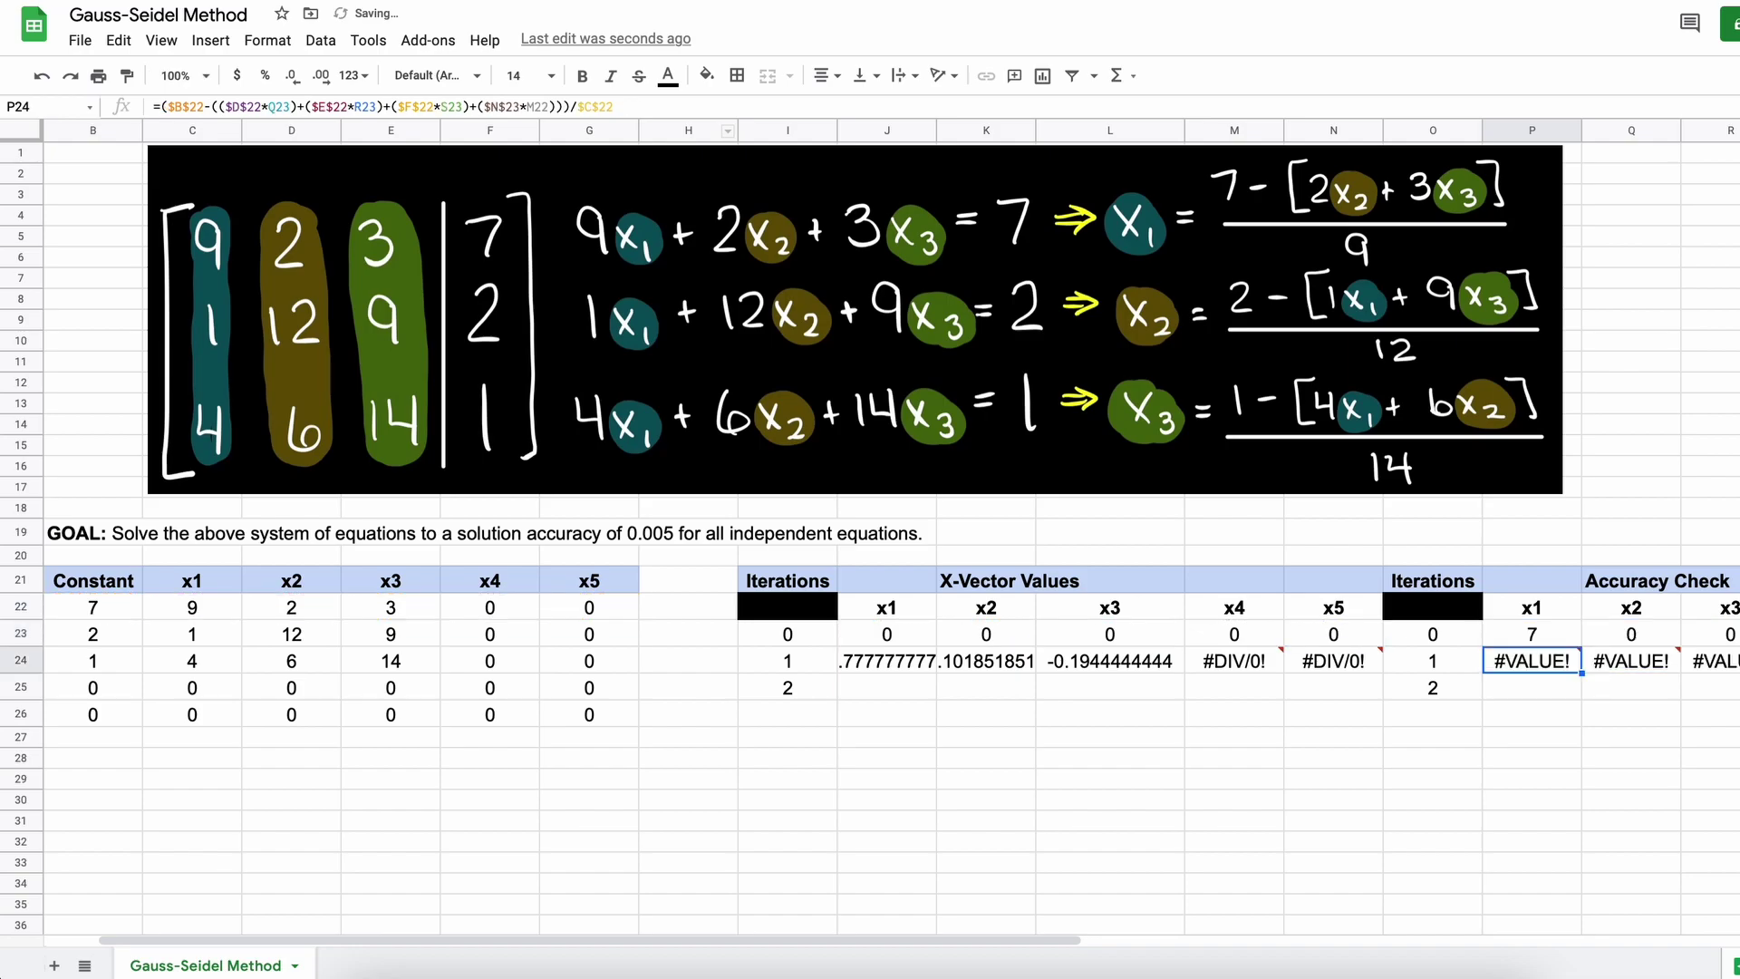
Step: Copy the full text of P23's formula into Q23 so its x-value references stay on J23 to N23
{"action": "left_click", "coordinate": [1556, 633]}
{"action": "left_click", "coordinate": [763, 105]}
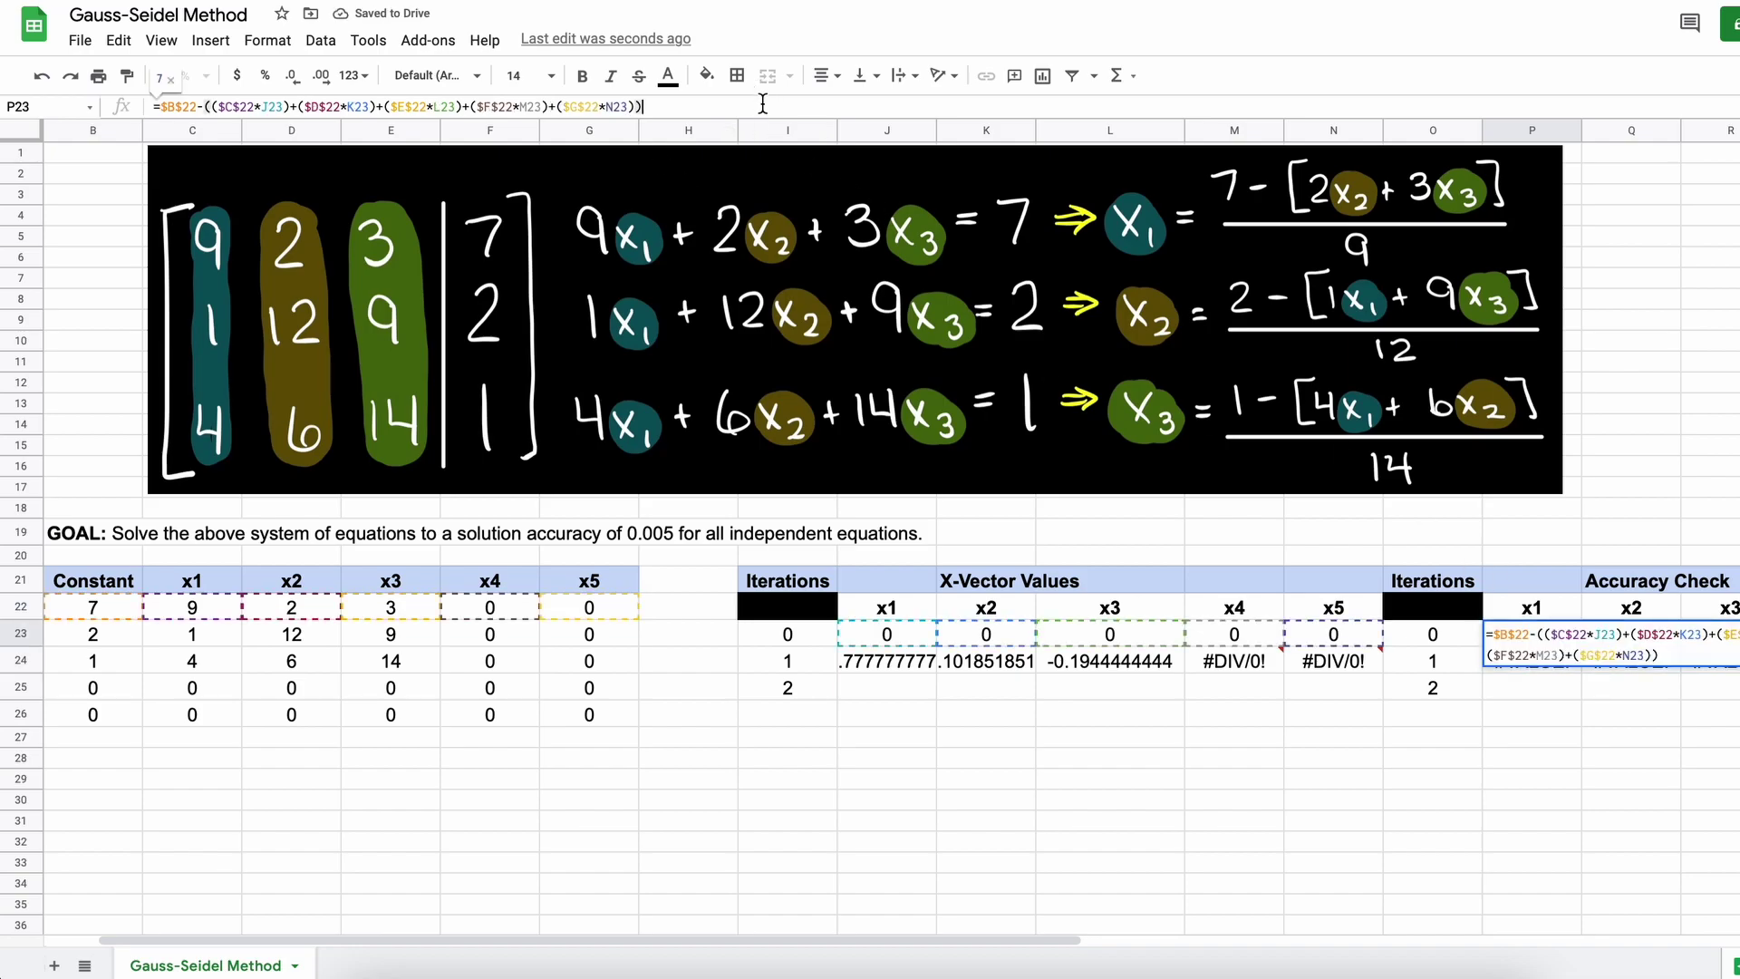
{"action": "key", "text": "super+a"}
{"action": "key", "text": "super+c"}
{"action": "left_click", "coordinate": [1629, 633]}
{"action": "key", "text": "super+v"}
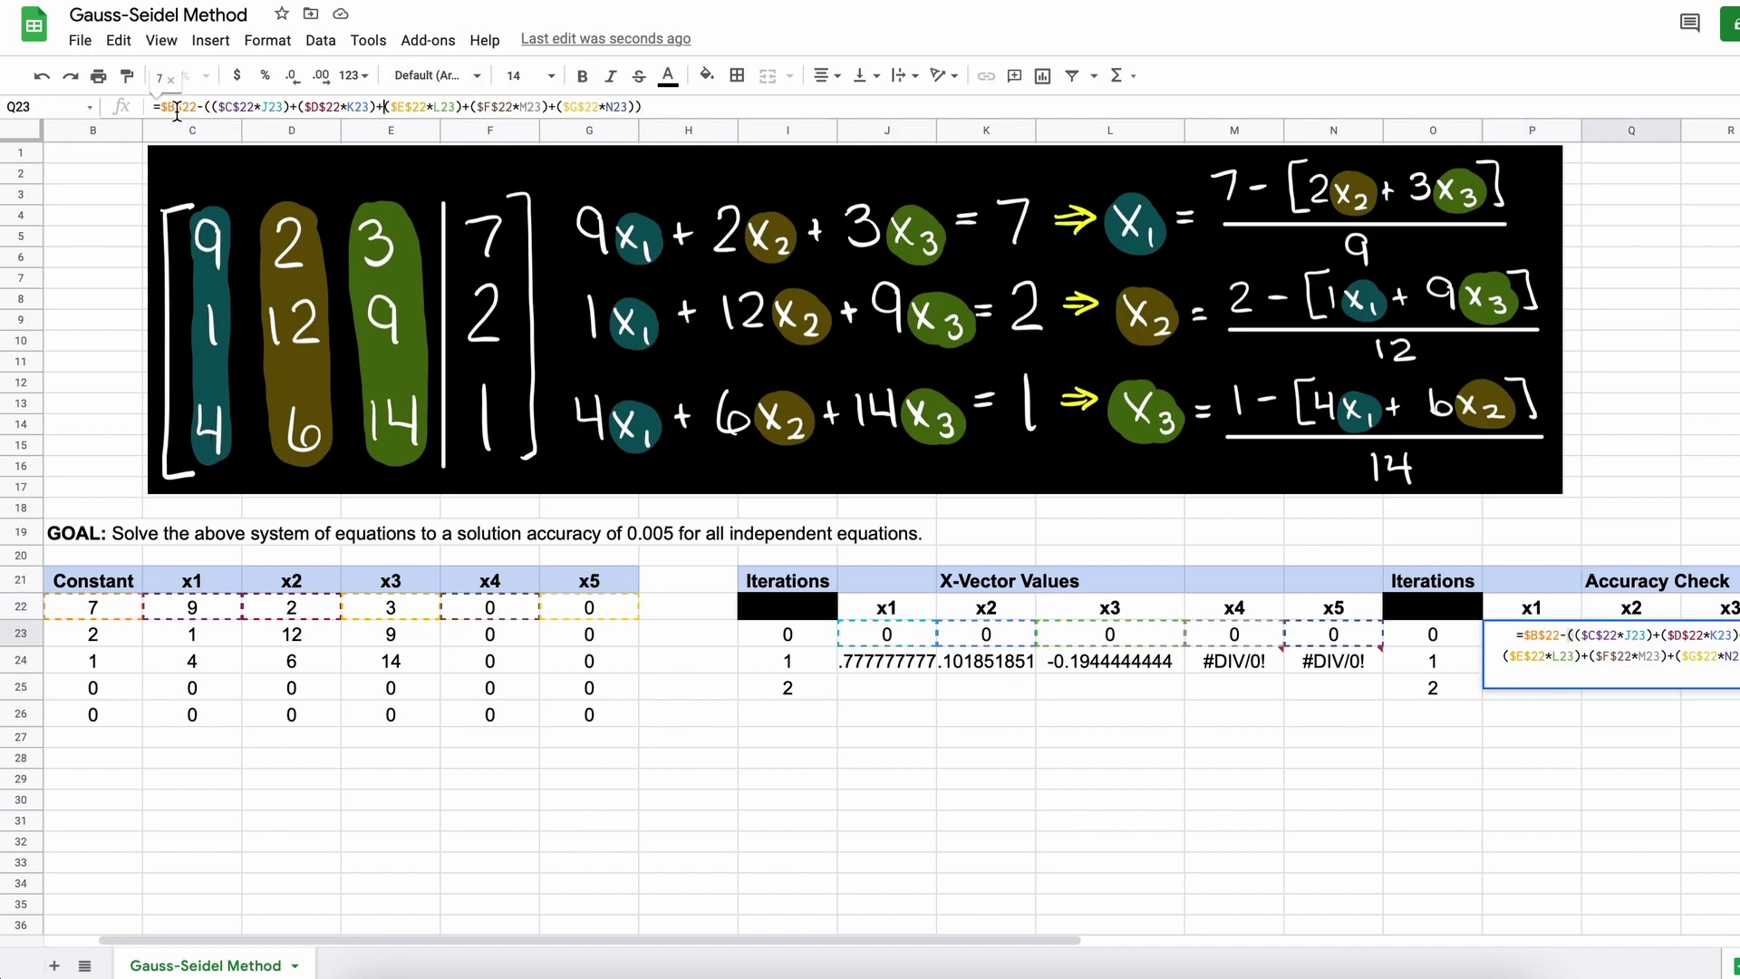
Step: Change the constant and coefficient references in Q23's formula to row 23, $B$23 through $G$23, and enter it
{"action": "left_click", "coordinate": [197, 107]}
{"action": "key", "text": "BackSpace"}
{"action": "type", "text": "3"}
{"action": "left_click", "coordinate": [254, 107]}
{"action": "key", "text": "BackSpace"}
{"action": "type", "text": "3"}
{"action": "left_click", "coordinate": [340, 107]}
{"action": "key", "text": "BackSpace"}
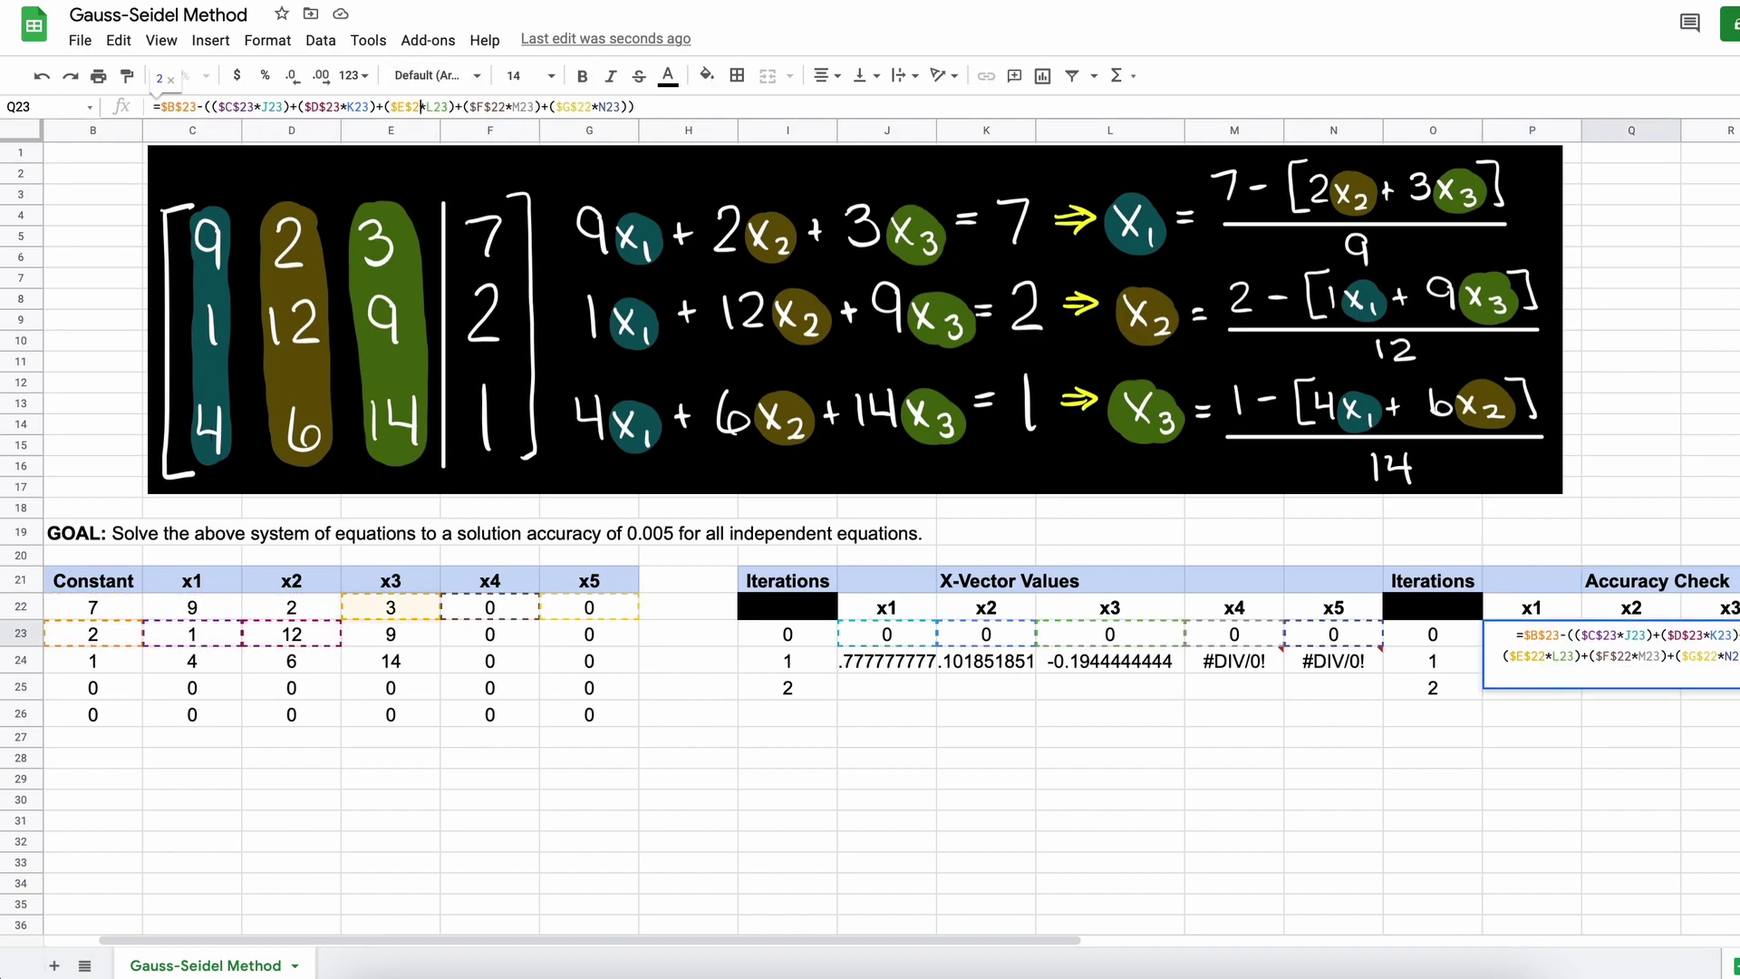
{"action": "double_click", "coordinate": [512, 107]}
{"action": "type", "text": "23"}
{"action": "double_click", "coordinate": [583, 107]}
{"action": "type", "text": "23"}
{"action": "scroll", "coordinate": [1216, 438], "scroll_direction": "right", "scroll_amount": 10}
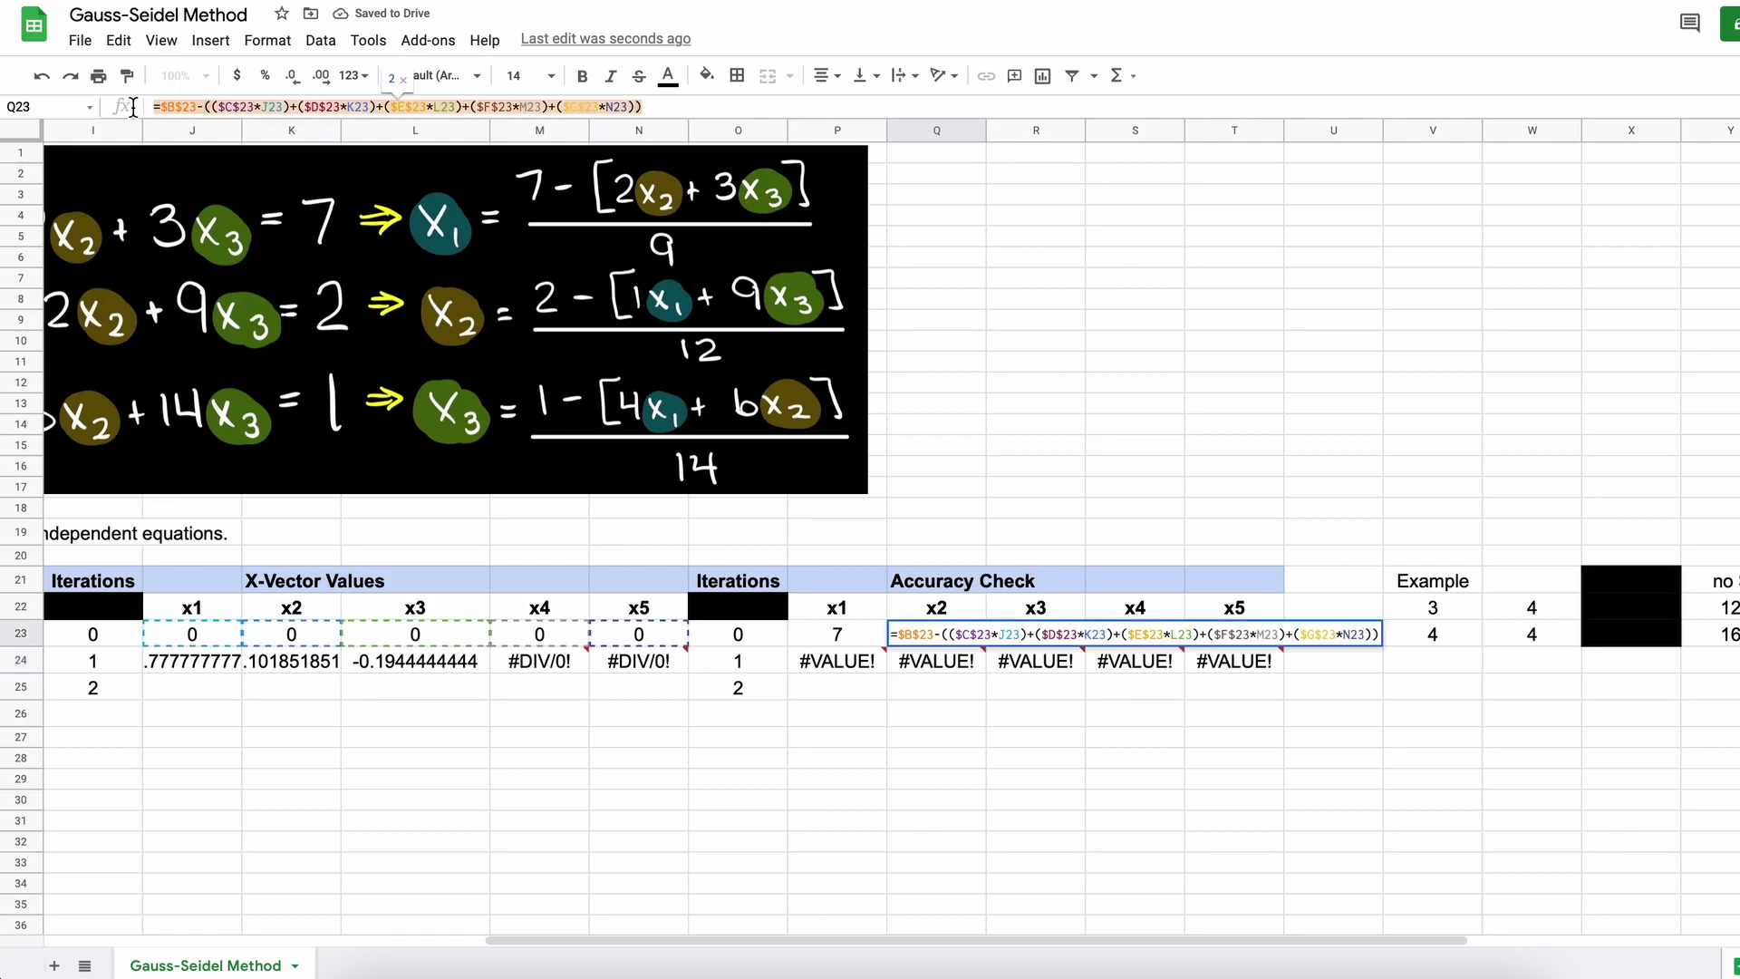
{"action": "key", "text": "Return"}
Step: Copy cell Q23 with its accuracy check formula to R23 in the x3 column
{"action": "left_click", "coordinate": [951, 634]}
{"action": "key", "text": "super+c"}
{"action": "left_click", "coordinate": [1024, 631]}
{"action": "key", "text": "super+v"}
Step: Change the constant and coefficient references in R23's formula to row 24, $B$24 through $G$24, and enter it
{"action": "left_click", "coordinate": [197, 107]}
{"action": "key", "text": "BackSpace"}
{"action": "type", "text": "4"}
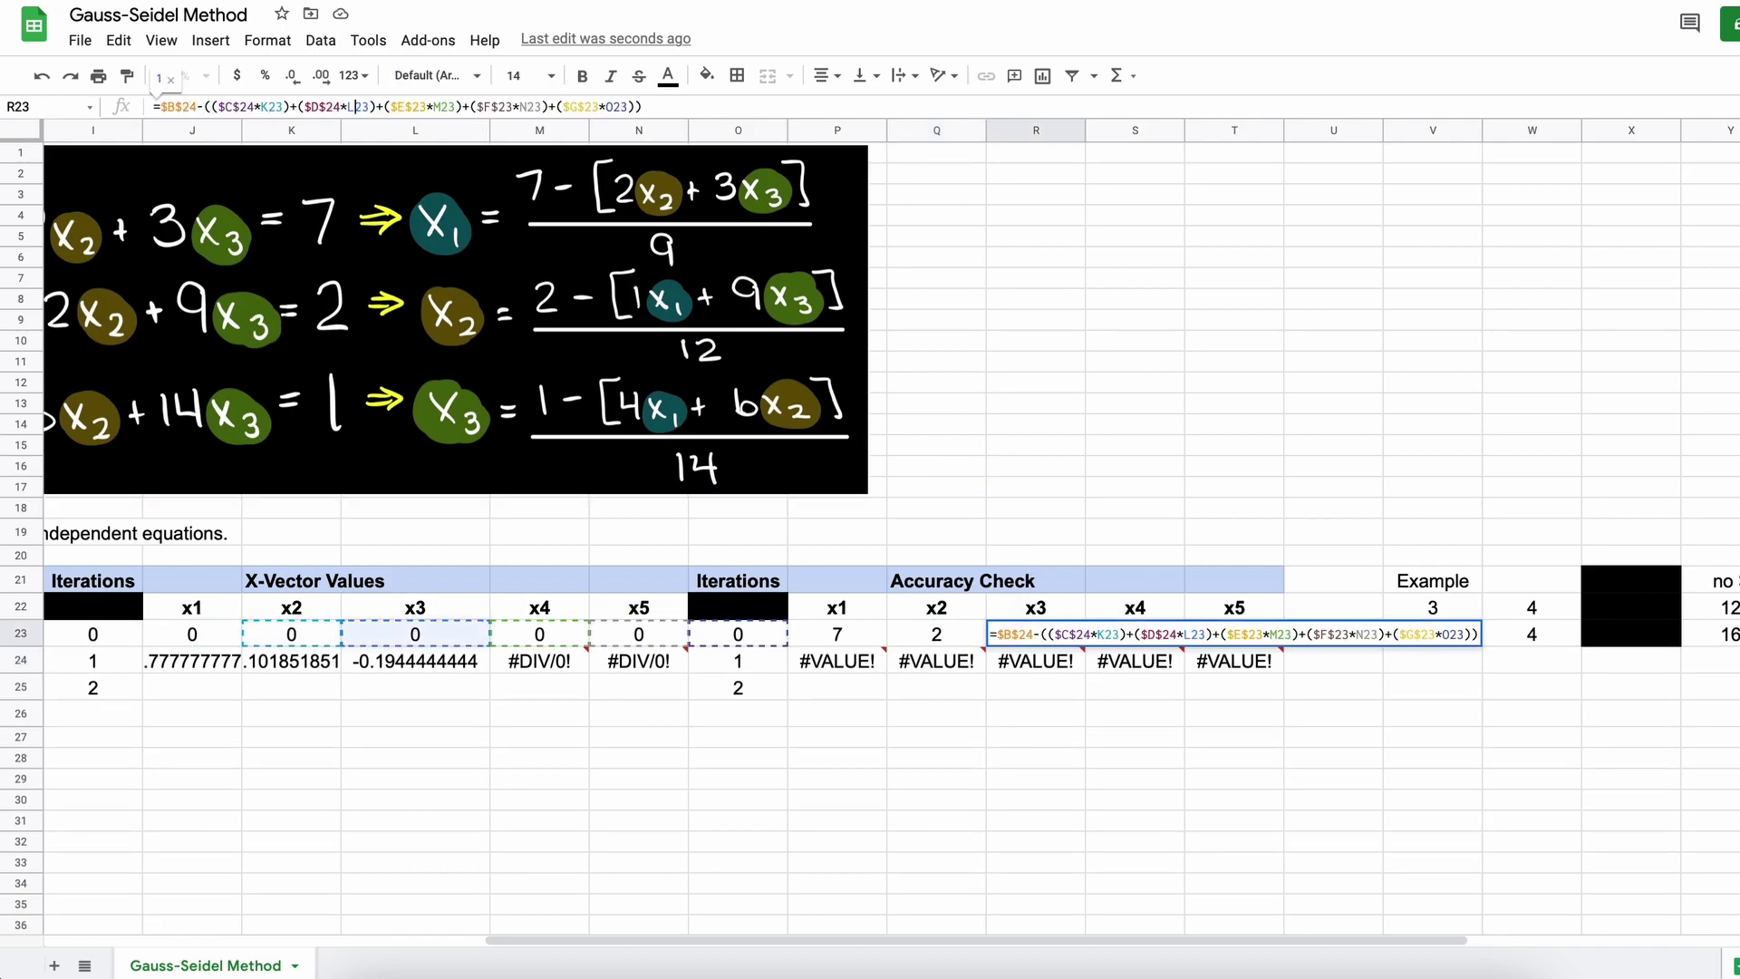
{"action": "key", "text": "Right"}
{"action": "key", "text": "Right"}
{"action": "key", "text": "Right"}
{"action": "key", "text": "Right"}
{"action": "key", "text": "Right"}
{"action": "key", "text": "Right"}
{"action": "key", "text": "Right"}
{"action": "key", "text": "Right"}
{"action": "key", "text": "BackSpace"}
{"action": "type", "text": "4"}
{"action": "key", "text": "Return"}
Step: Copy cell R23 with its accuracy check formula to S23 in the x4 column
{"action": "left_click", "coordinate": [1065, 632]}
{"action": "key", "text": "super+c"}
{"action": "left_click", "coordinate": [1114, 632]}
{"action": "key", "text": "super+v"}
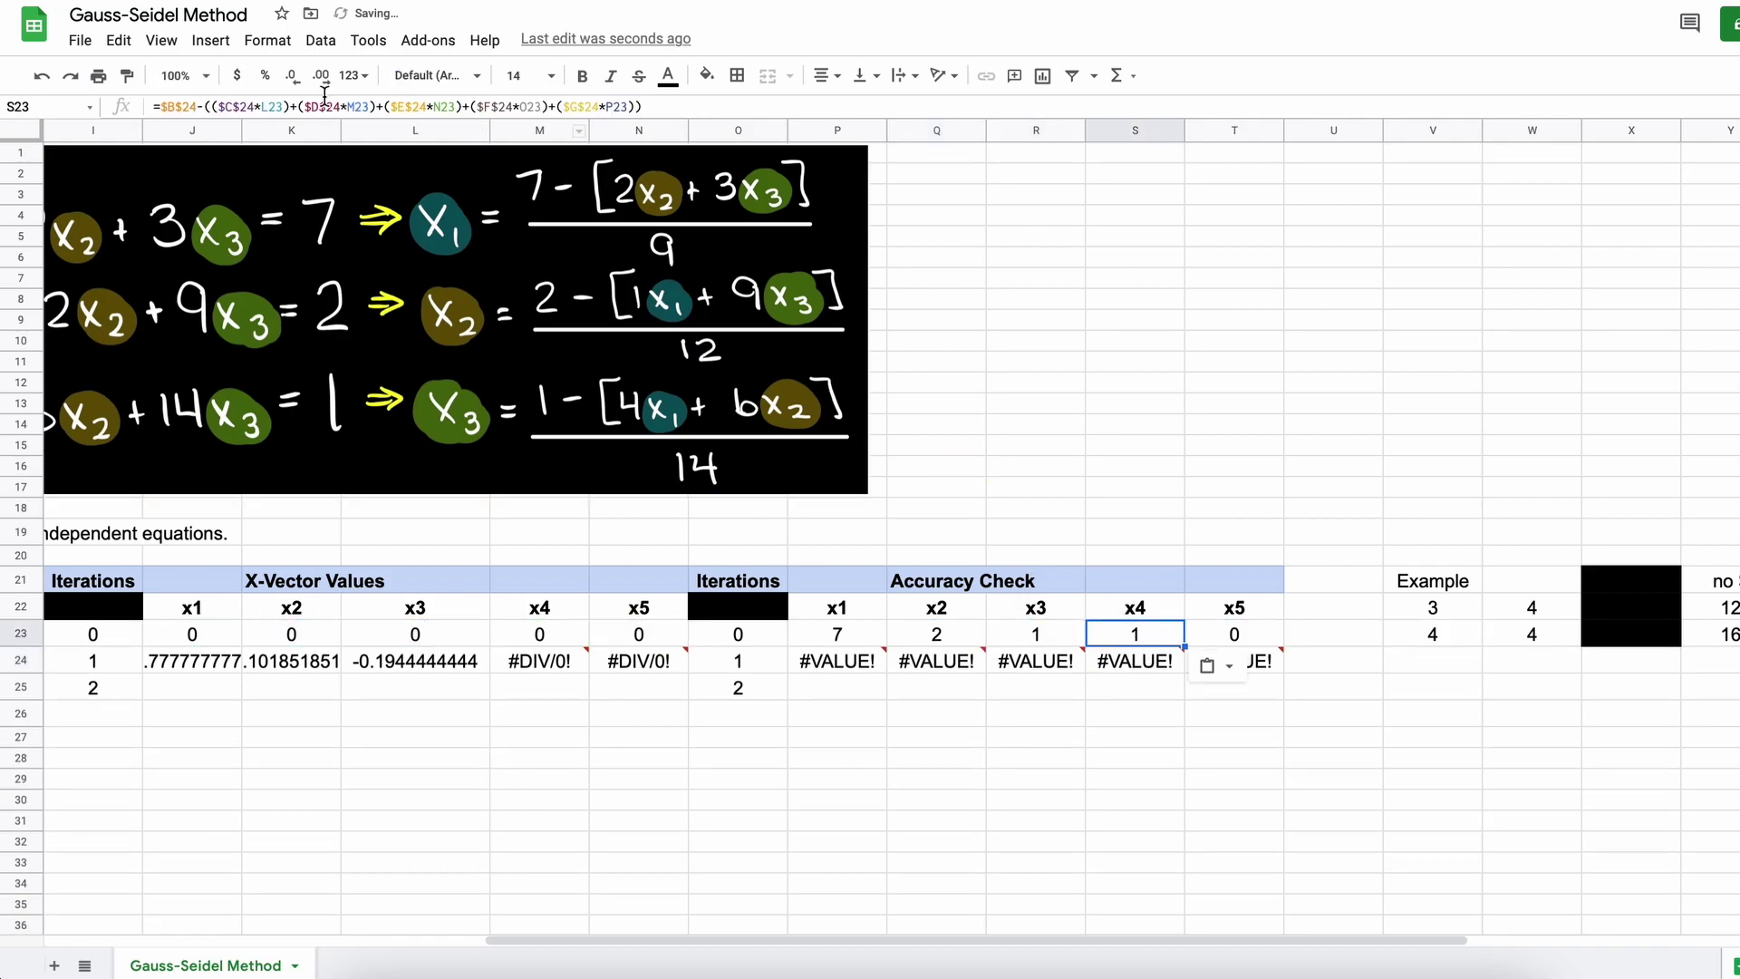
Step: Change the constant and coefficient references in S23's formula to row 25, $B$25 through $G$25, and enter it
{"action": "left_click", "coordinate": [196, 107]}
{"action": "key", "text": "BackSpace"}
{"action": "type", "text": "5"}
{"action": "key", "text": "Right"}
{"action": "key", "text": "Right"}
{"action": "key", "text": "Right"}
{"action": "key", "text": "Right"}
{"action": "key", "text": "Right"}
{"action": "key", "text": "Right"}
{"action": "key", "text": "Right"}
{"action": "key", "text": "Right"}
{"action": "key", "text": "BackSpace"}
{"action": "type", "text": "5"}
{"action": "key", "text": "Right"}
{"action": "key", "text": "Right"}
{"action": "key", "text": "Right"}
{"action": "key", "text": "Right"}
{"action": "key", "text": "Right"}
{"action": "key", "text": "Right"}
{"action": "key", "text": "Right"}
{"action": "key", "text": "Right"}
{"action": "key", "text": "Right"}
{"action": "key", "text": "Right"}
{"action": "key", "text": "Right"}
{"action": "key", "text": "Right"}
{"action": "key", "text": "BackSpace"}
{"action": "type", "text": "5"}
{"action": "key", "text": "Right"}
{"action": "key", "text": "Right"}
{"action": "key", "text": "Right"}
{"action": "key", "text": "Right"}
{"action": "key", "text": "Right"}
{"action": "key", "text": "Right"}
{"action": "key", "text": "Right"}
{"action": "key", "text": "Right"}
{"action": "key", "text": "Right"}
{"action": "key", "text": "Right"}
{"action": "key", "text": "Right"}
{"action": "key", "text": "Return"}
Step: Paste the accuracy check formula into T23 and change its constant and coefficient references to row 26, $B$26 through $G$26
{"action": "left_click", "coordinate": [1232, 636]}
{"action": "key", "text": "super+v"}
{"action": "left_click", "coordinate": [255, 110]}
{"action": "key", "text": "Left"}
{"action": "key", "text": "Left"}
{"action": "key", "text": "Left"}
{"action": "key", "text": "Left"}
{"action": "key", "text": "Left"}
{"action": "key", "text": "Left"}
{"action": "key", "text": "Left"}
{"action": "key", "text": "Left"}
{"action": "key", "text": "BackSpace"}
{"action": "type", "text": "6"}
{"action": "key", "text": "Right"}
{"action": "key", "text": "Right"}
{"action": "key", "text": "Right"}
{"action": "key", "text": "Right"}
{"action": "key", "text": "Right"}
{"action": "key", "text": "Right"}
{"action": "key", "text": "Right"}
{"action": "key", "text": "Right"}
{"action": "key", "text": "BackSpace"}
{"action": "type", "text": "6"}
{"action": "key", "text": "Right"}
{"action": "key", "text": "BackSpace"}
{"action": "type", "text": "6"}
{"action": "key", "text": "Right"}
{"action": "key", "text": "Right"}
{"action": "key", "text": "Right"}
{"action": "key", "text": "Right"}
{"action": "key", "text": "Right"}
{"action": "key", "text": "Right"}
{"action": "key", "text": "Right"}
{"action": "key", "text": "Right"}
{"action": "key", "text": "Right"}
{"action": "key", "text": "Right"}
{"action": "key", "text": "Right"}
{"action": "key", "text": "Right"}
{"action": "key", "text": "BackSpace"}
{"action": "type", "text": "6"}
{"action": "scroll", "coordinate": [381, 715], "scroll_direction": "left", "scroll_amount": 8}
{"action": "key", "text": "Return"}
{"action": "scroll", "coordinate": [1091, 761], "scroll_direction": "right", "scroll_amount": 2}
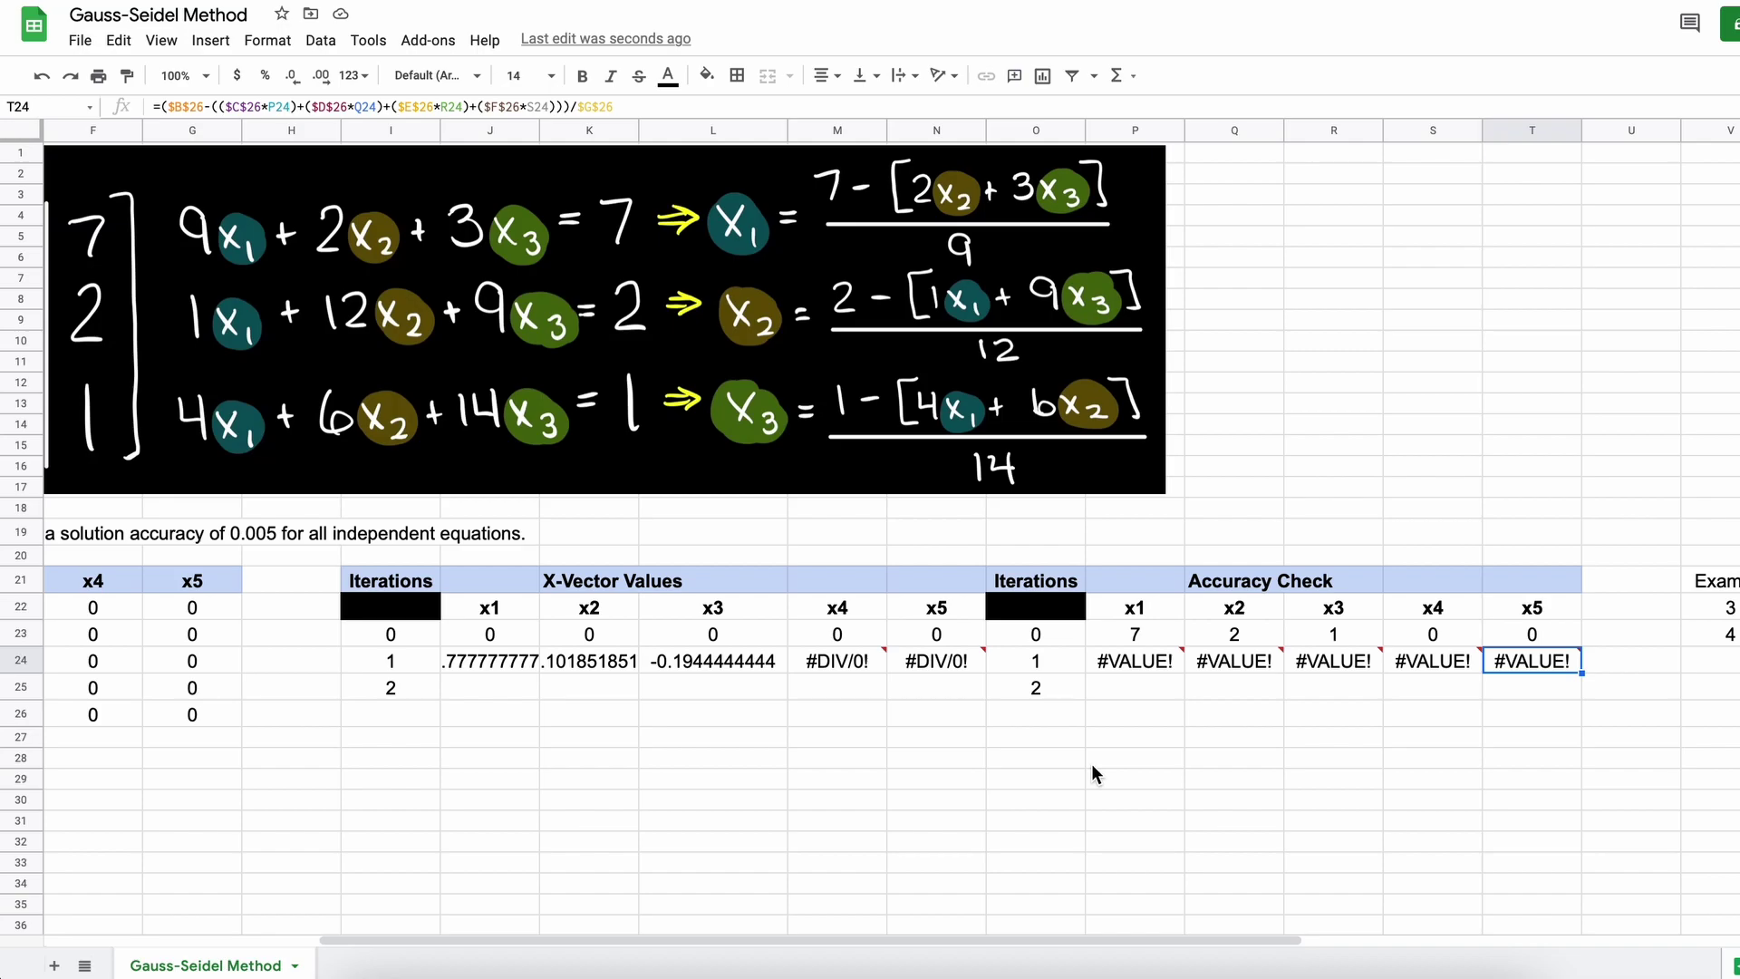
Step: Clear the x4 and x5 formulas of iteration 1 in M24:N24
{"action": "left_click_drag", "start_coordinate": [511, 661], "coordinate": [904, 660]}
{"action": "double_click", "coordinate": [786, 672]}
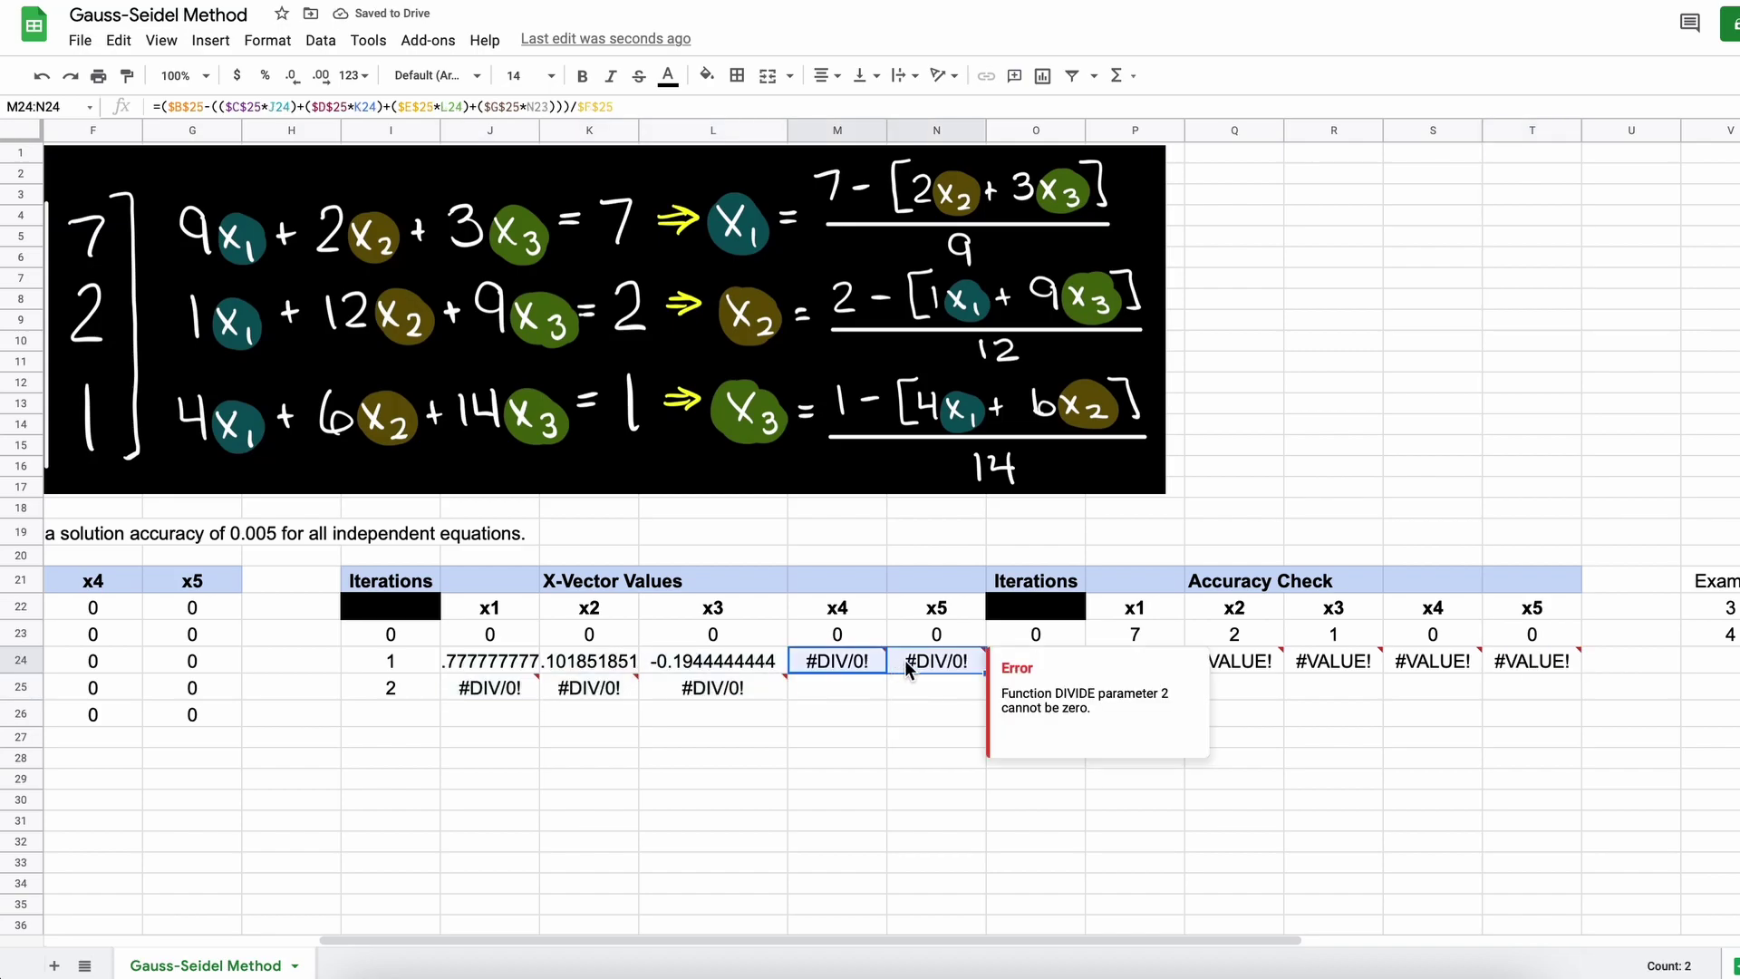
{"action": "key", "text": "BackSpace"}
Step: Enter in bold in M19: "NOTE: I deleted the rows for x4 and x5 as they are not needed in this problem."
{"action": "left_click", "coordinate": [866, 535]}
{"action": "type", "text": "NO"}
{"action": "key", "text": "BackSpace"}
{"action": "key", "text": "BackSpace"}
{"action": "key", "text": "super+b"}
{"action": "type", "text": "TE: I deleted the"}
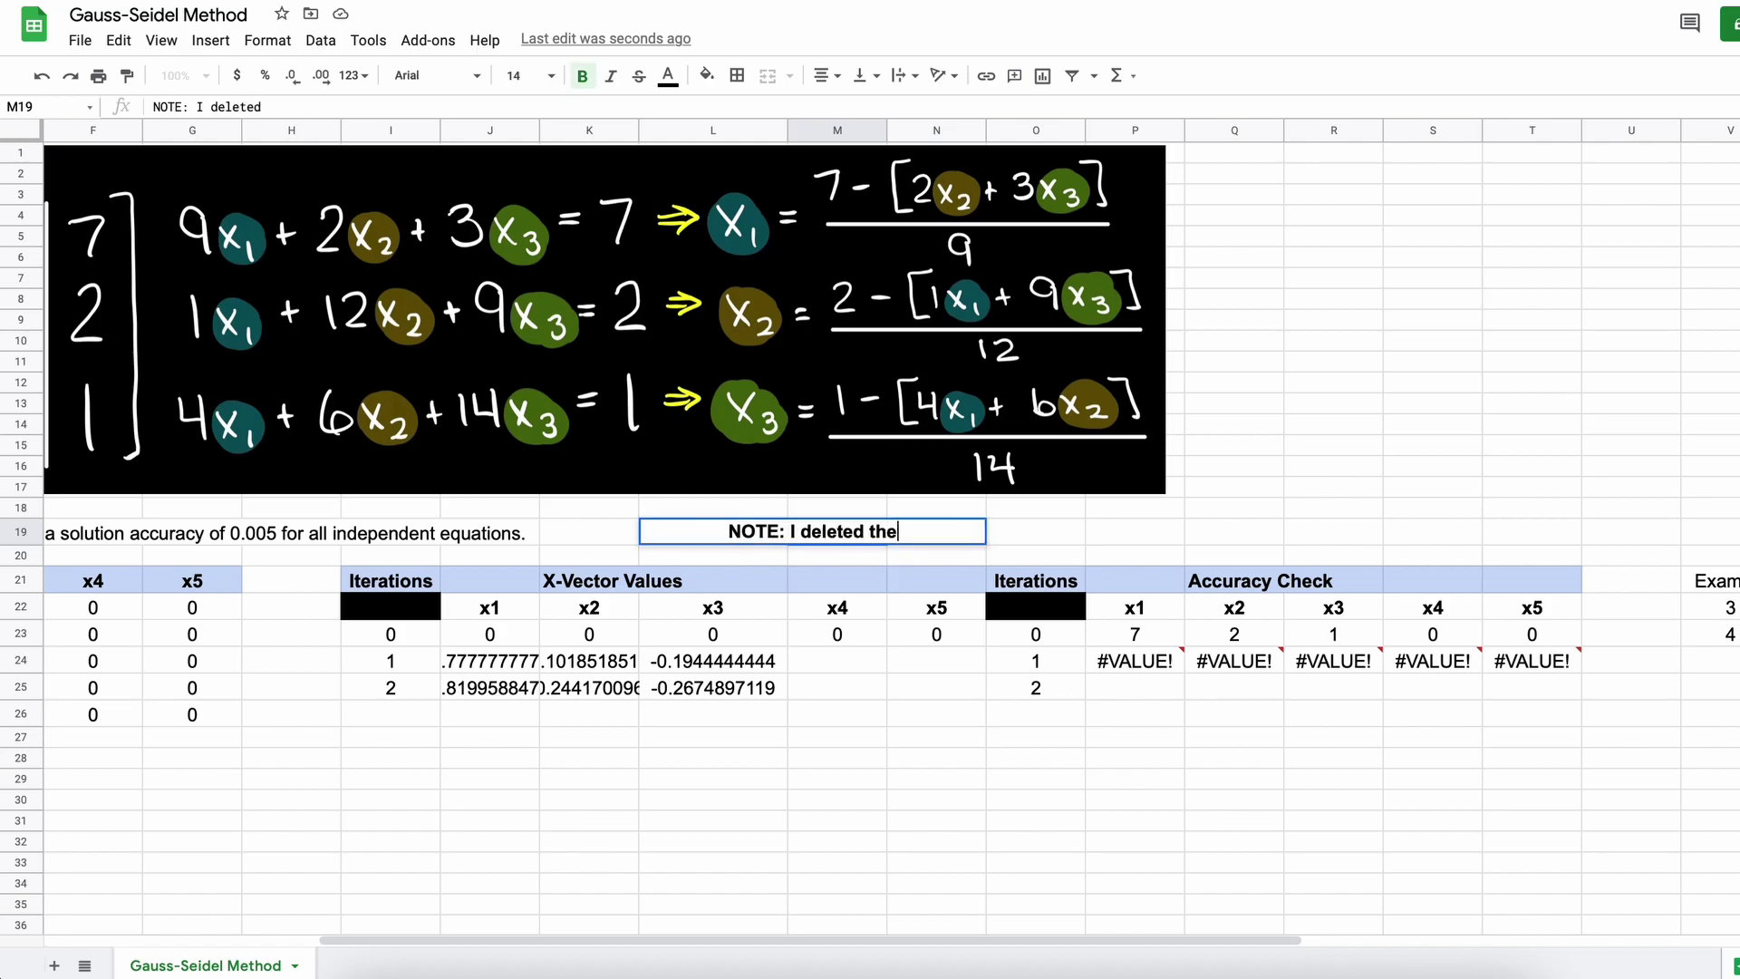
{"action": "type", "text": " rows for x4 and x5 as "}
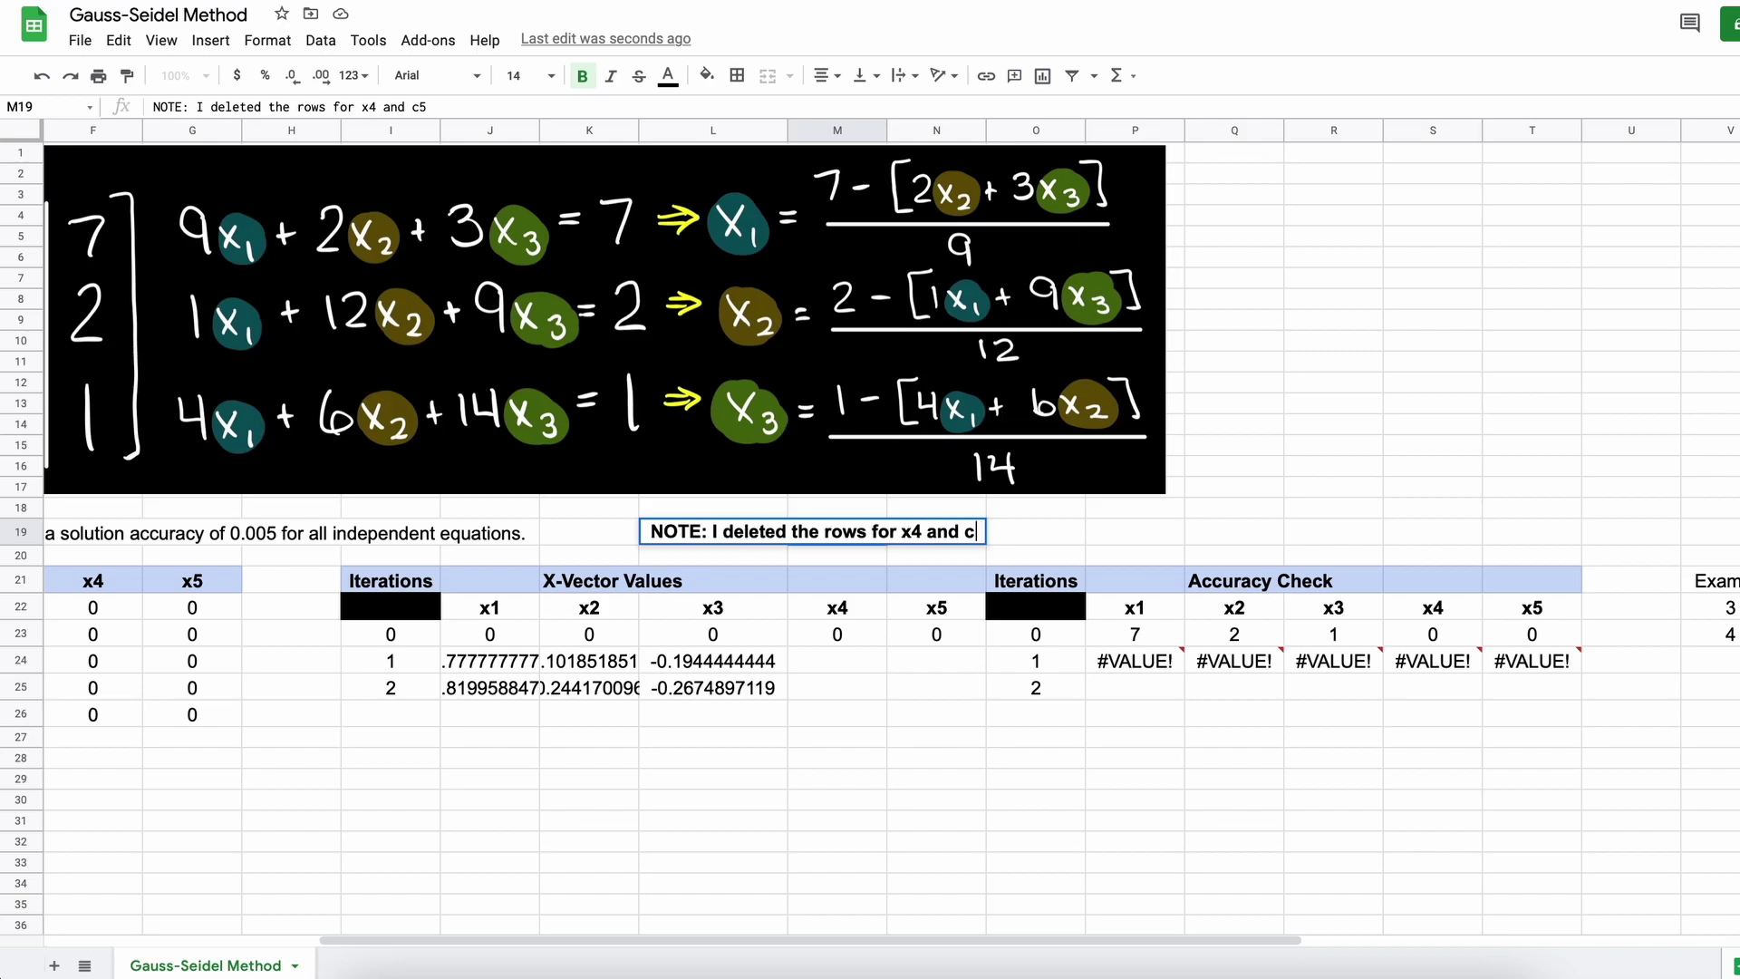
{"action": "type", "text": "they are u"}
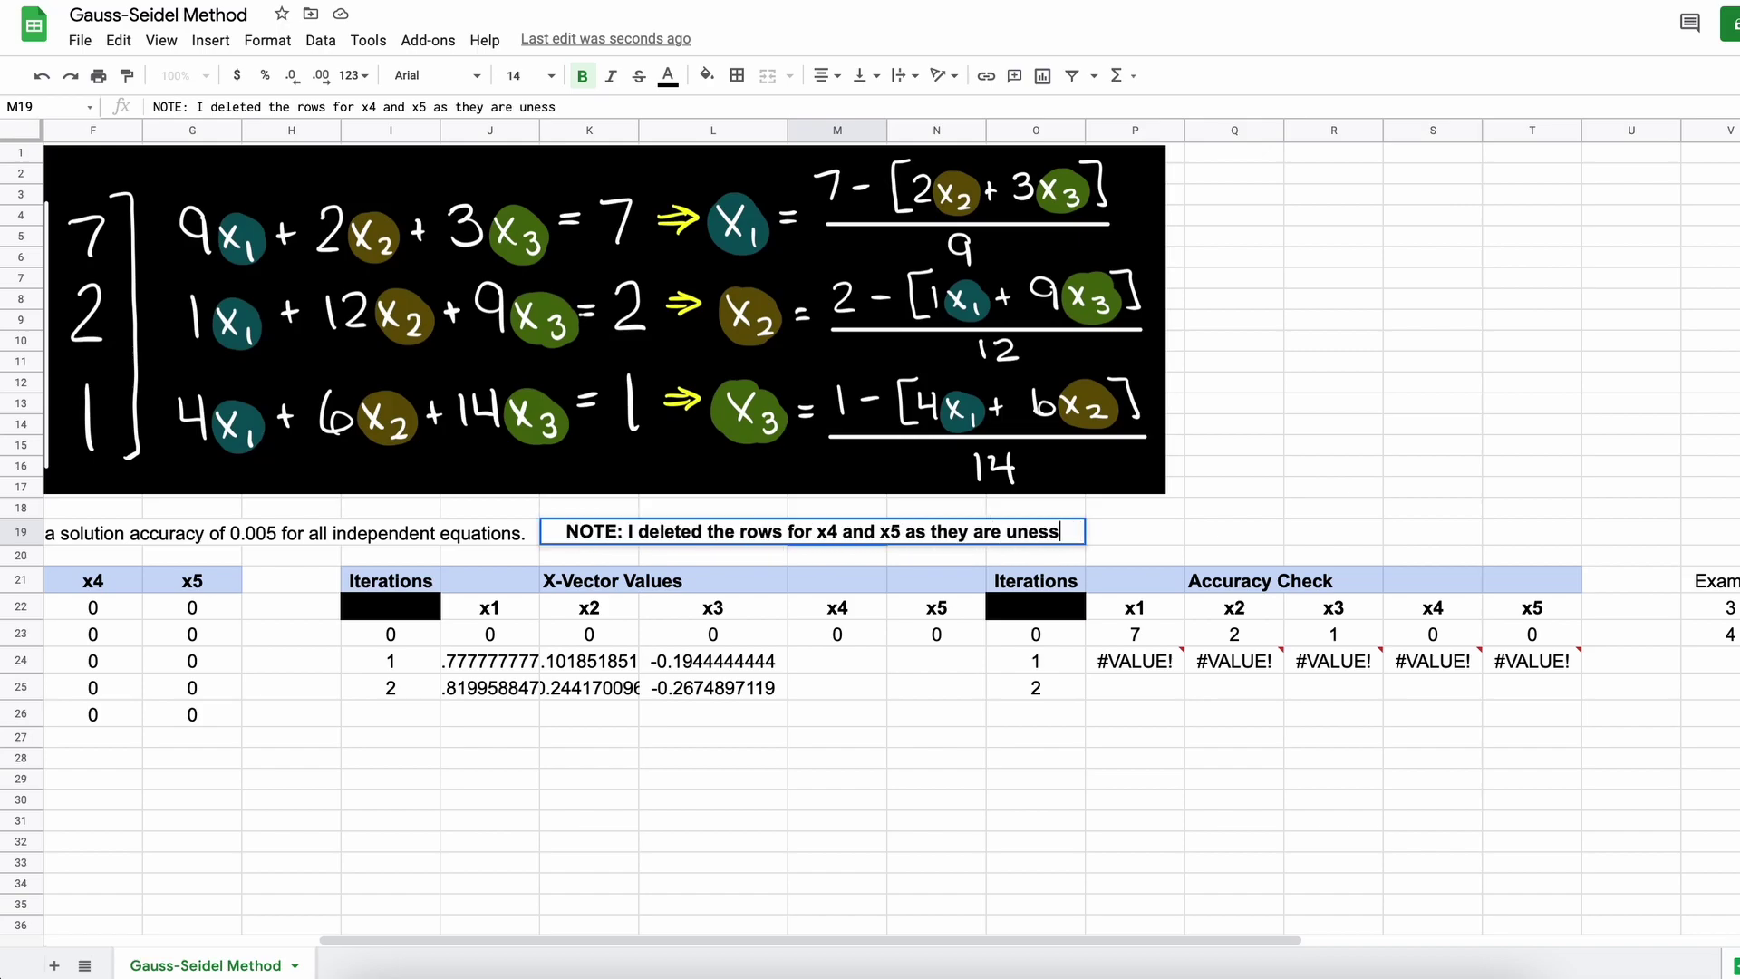
{"action": "key", "text": "BackSpace"}
{"action": "type", "text": "not needed in this p"}
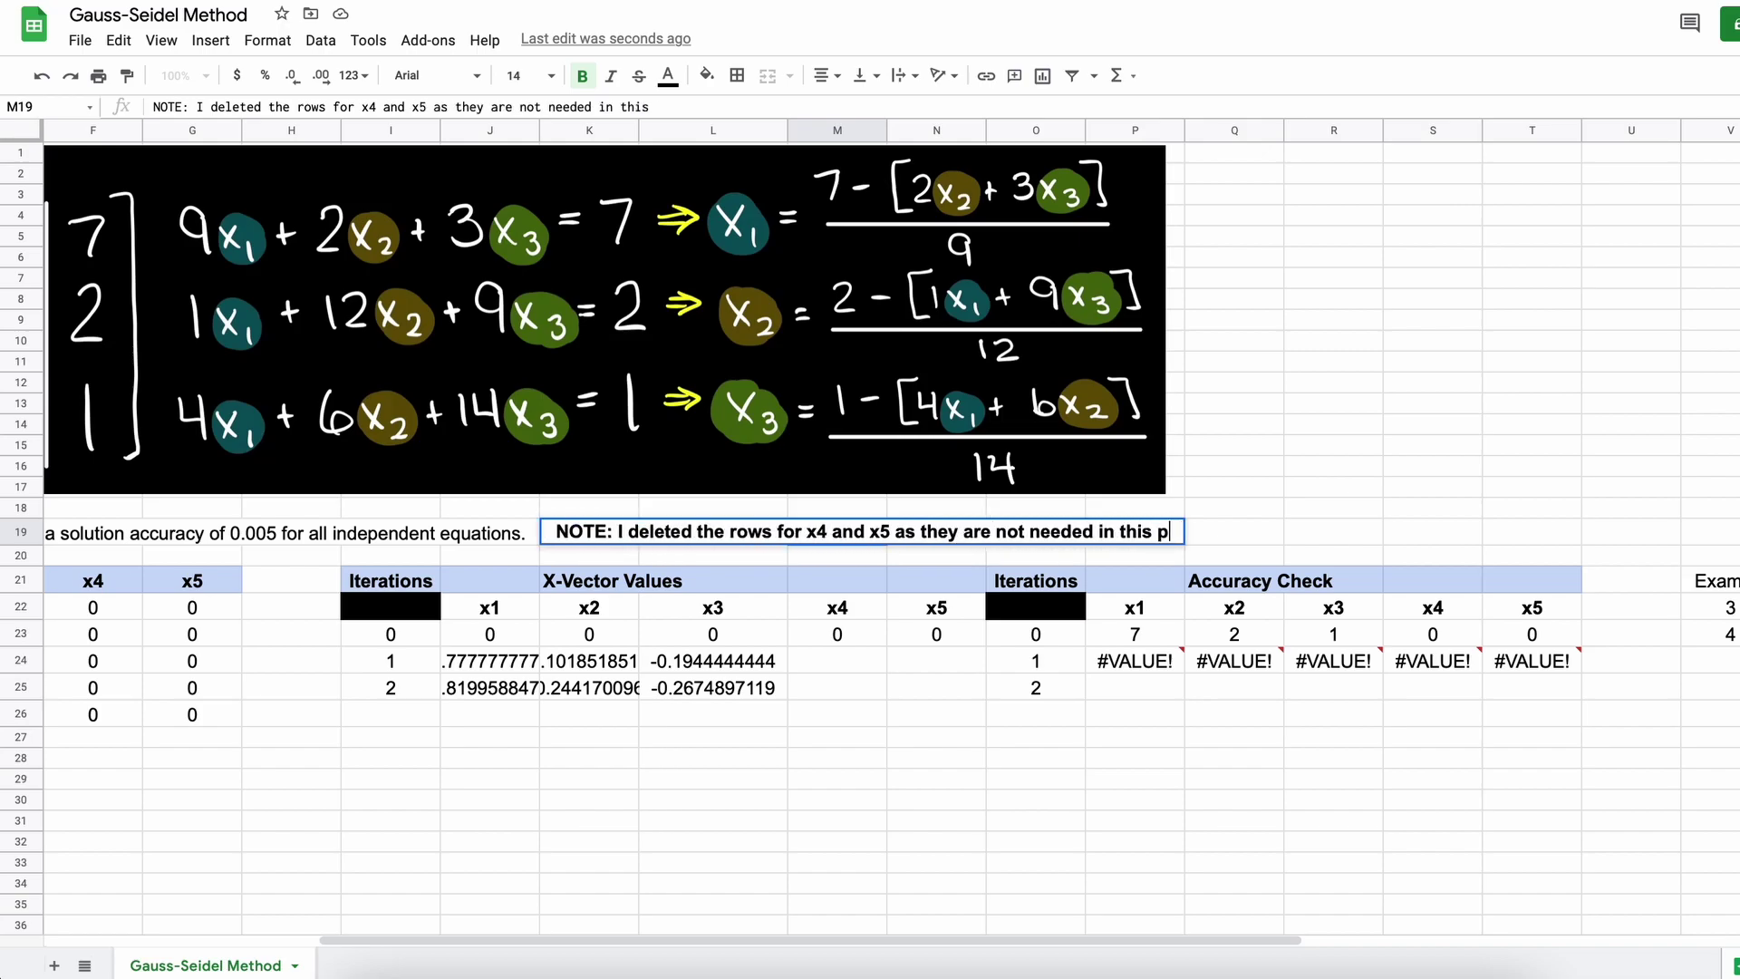
{"action": "type", "text": "roblem."}
{"action": "left_click", "coordinate": [1275, 539]}
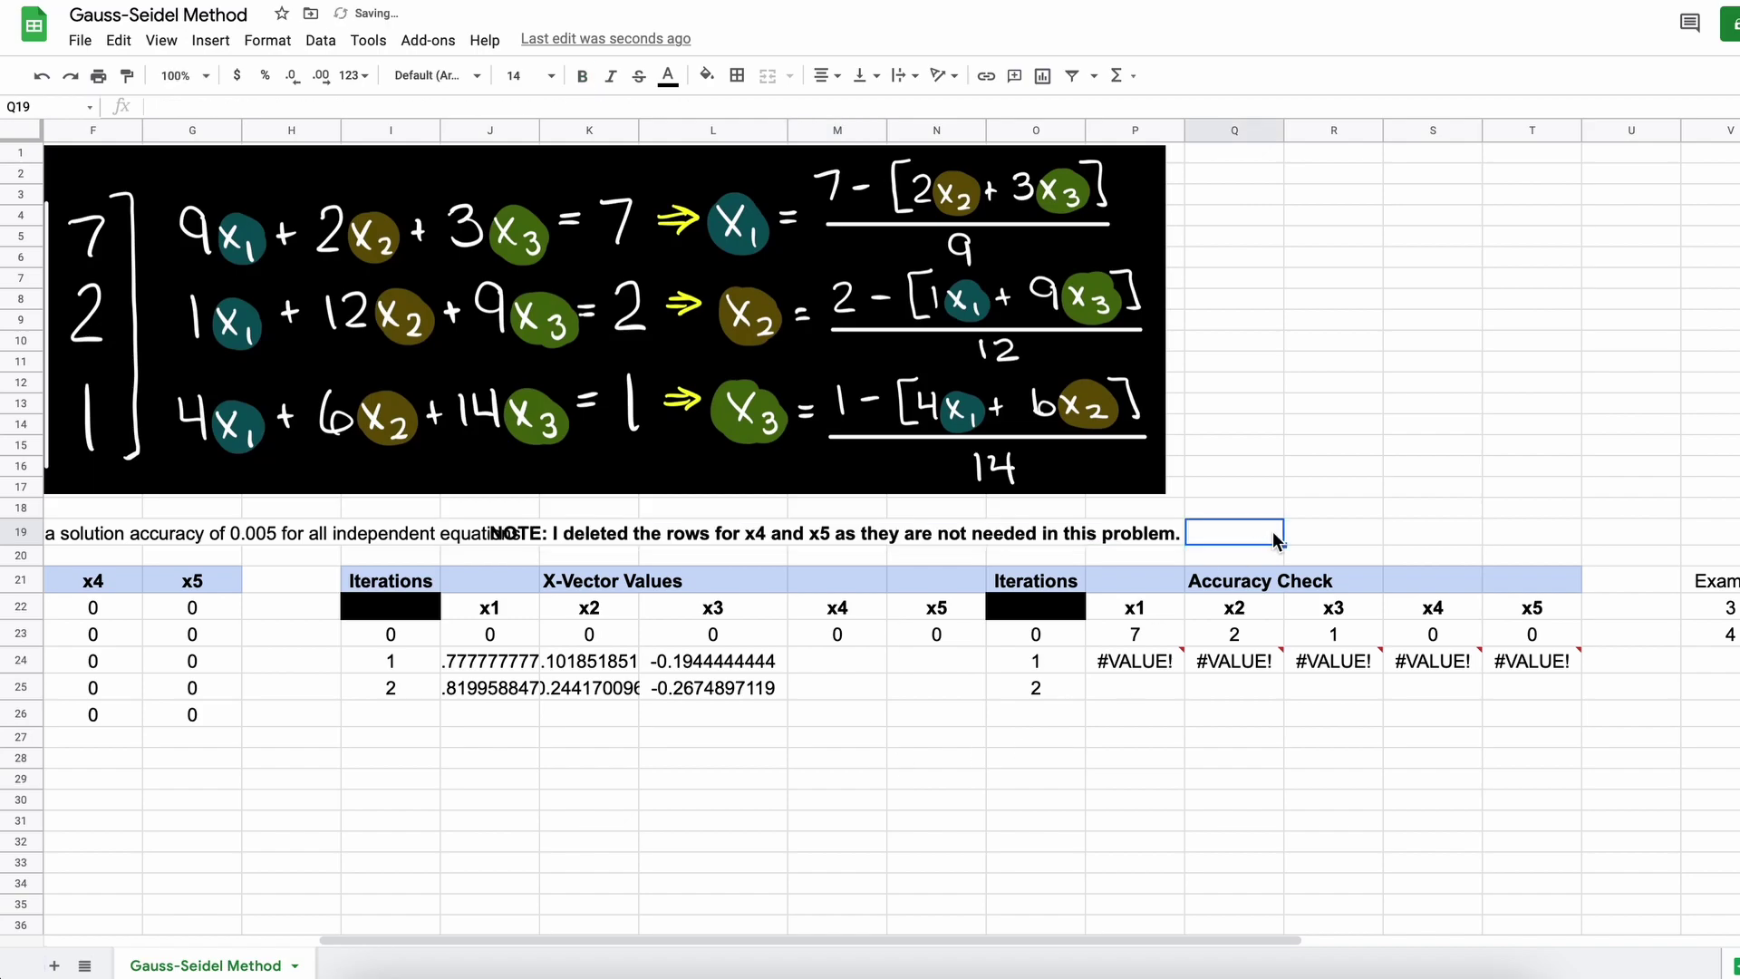
Step: Left-align the note in M19
{"action": "left_click", "coordinate": [978, 538]}
{"action": "left_click", "coordinate": [851, 534]}
{"action": "left_click", "coordinate": [824, 77]}
{"action": "left_click", "coordinate": [822, 112]}
{"action": "left_click", "coordinate": [681, 704]}
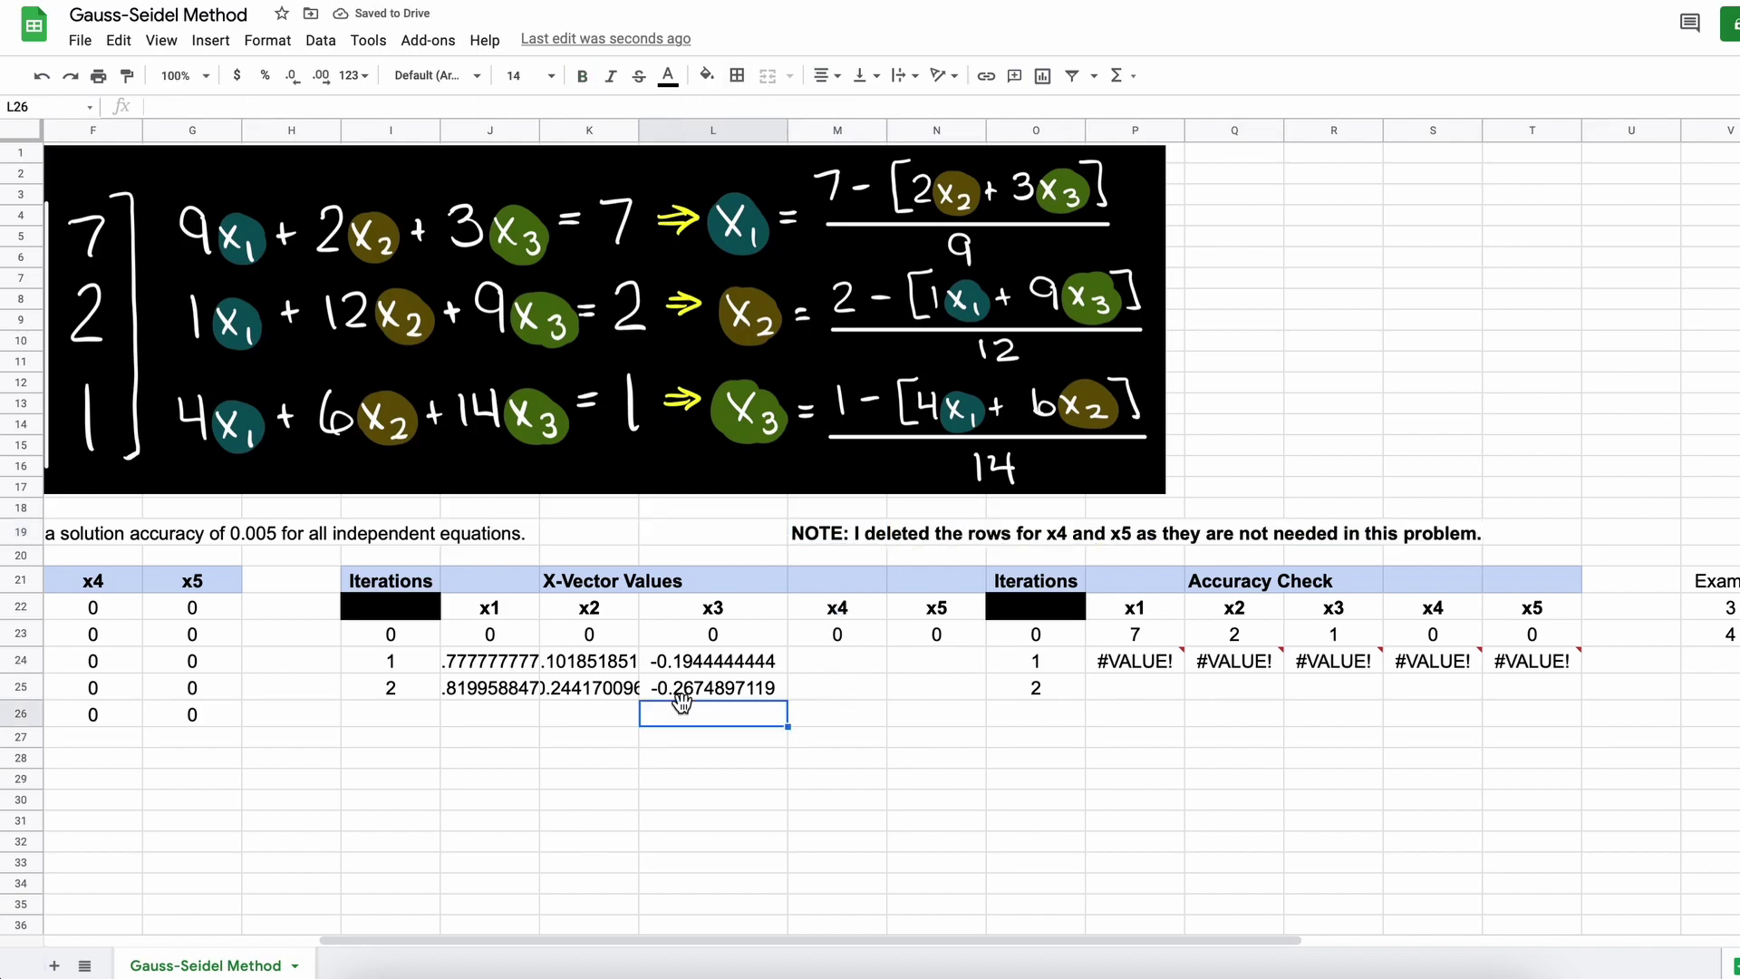
Step: Fill the accuracy check formulas in P23:R23 down to row 25 and extend both tables through iteration 22 in row 45
{"action": "left_click_drag", "start_coordinate": [1173, 642], "coordinate": [1379, 686]}
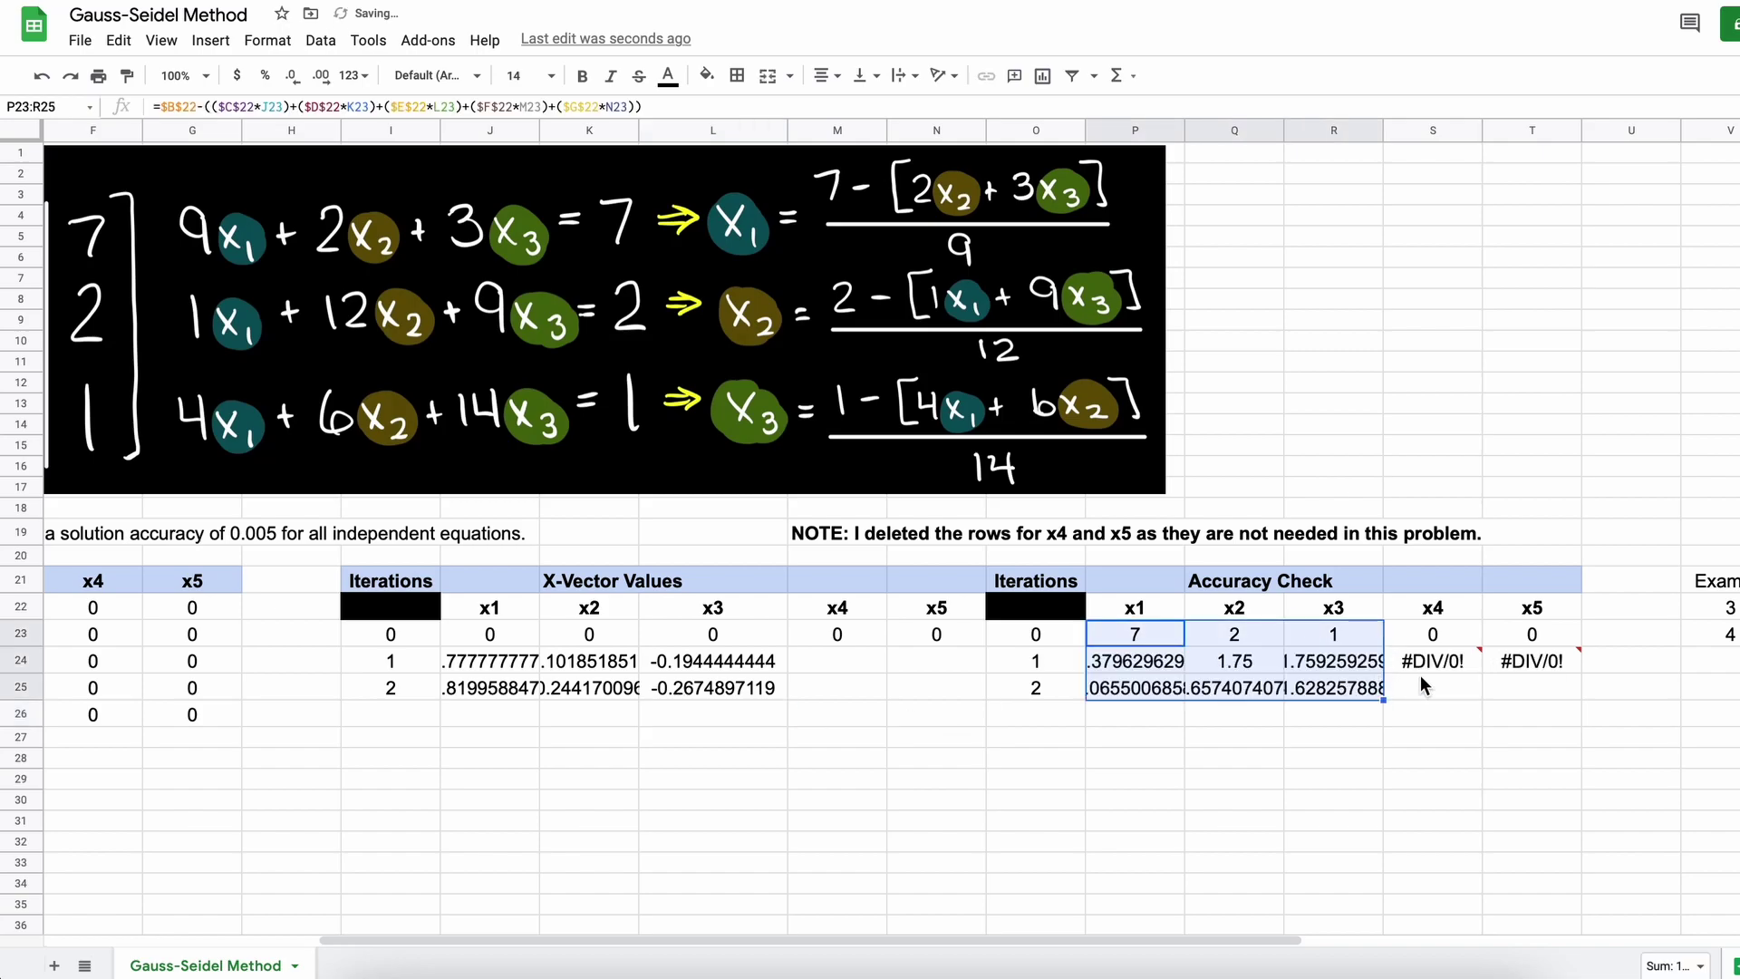
{"action": "left_click_drag", "start_coordinate": [390, 660], "coordinate": [1377, 915]}
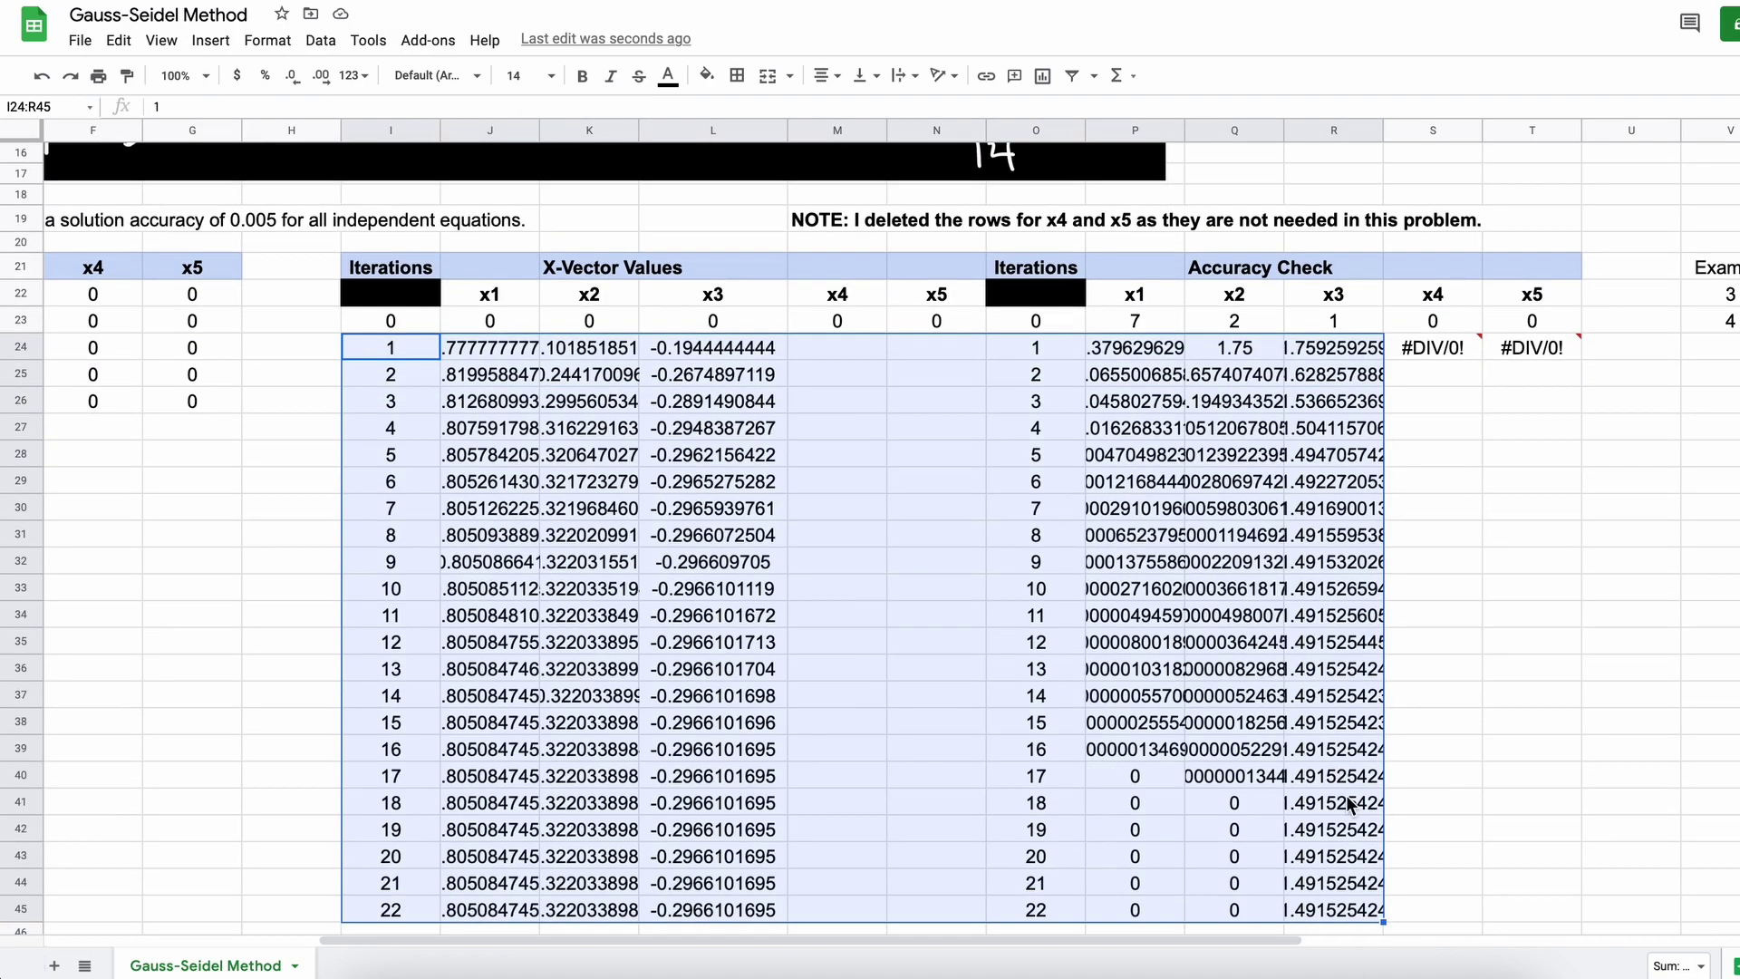
Step: Widen accuracy check columns P, Q and R so their decimal values are readable
{"action": "left_click_drag", "start_coordinate": [1185, 130], "coordinate": [1253, 130]}
{"action": "left_click_drag", "start_coordinate": [1352, 130], "coordinate": [1425, 129]}
{"action": "left_click_drag", "start_coordinate": [1525, 130], "coordinate": [1619, 130]}
{"action": "scroll", "coordinate": [1567, 543], "scroll_direction": "left", "scroll_amount": 1}
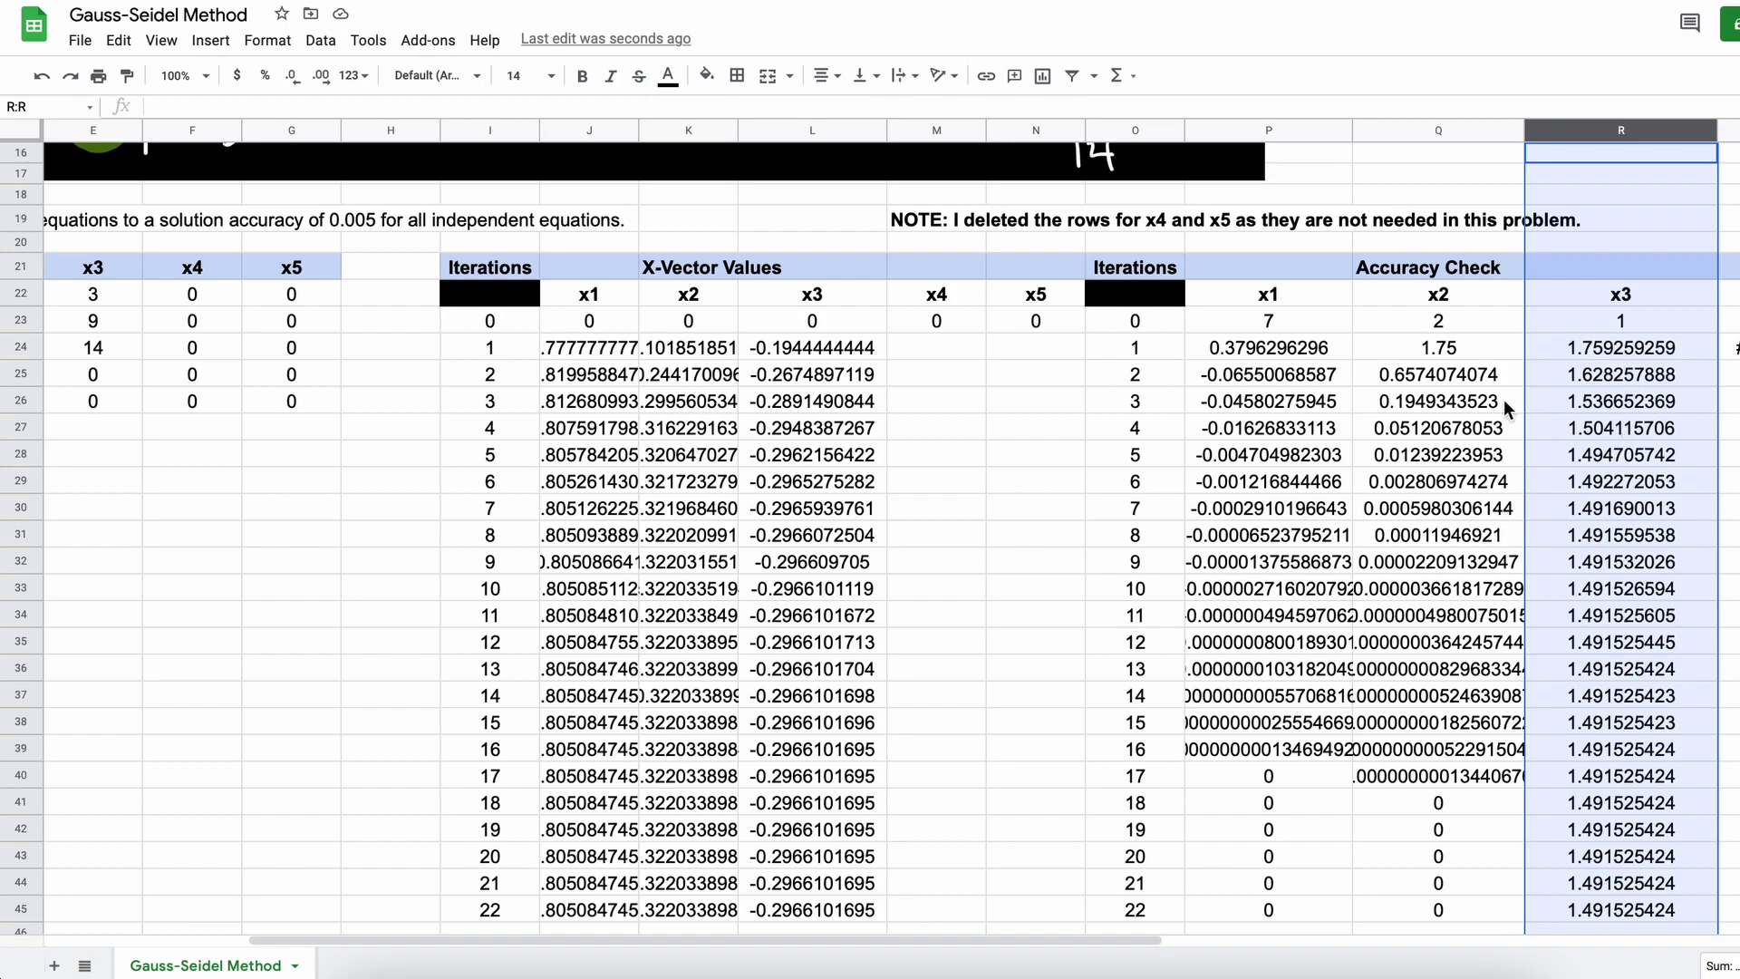
Step: Correct the x-vector references in R23's accuracy formula to J23, K23, L23, M23 and N23, and enter it
{"action": "scroll", "coordinate": [1619, 429], "scroll_direction": "left", "scroll_amount": 3}
{"action": "scroll", "coordinate": [1505, 407], "scroll_direction": "right", "scroll_amount": 4}
{"action": "double_click", "coordinate": [1519, 322]}
{"action": "scroll", "coordinate": [741, 408], "scroll_direction": "left", "scroll_amount": 4}
{"action": "scroll", "coordinate": [741, 408], "scroll_direction": "up", "scroll_amount": 1}
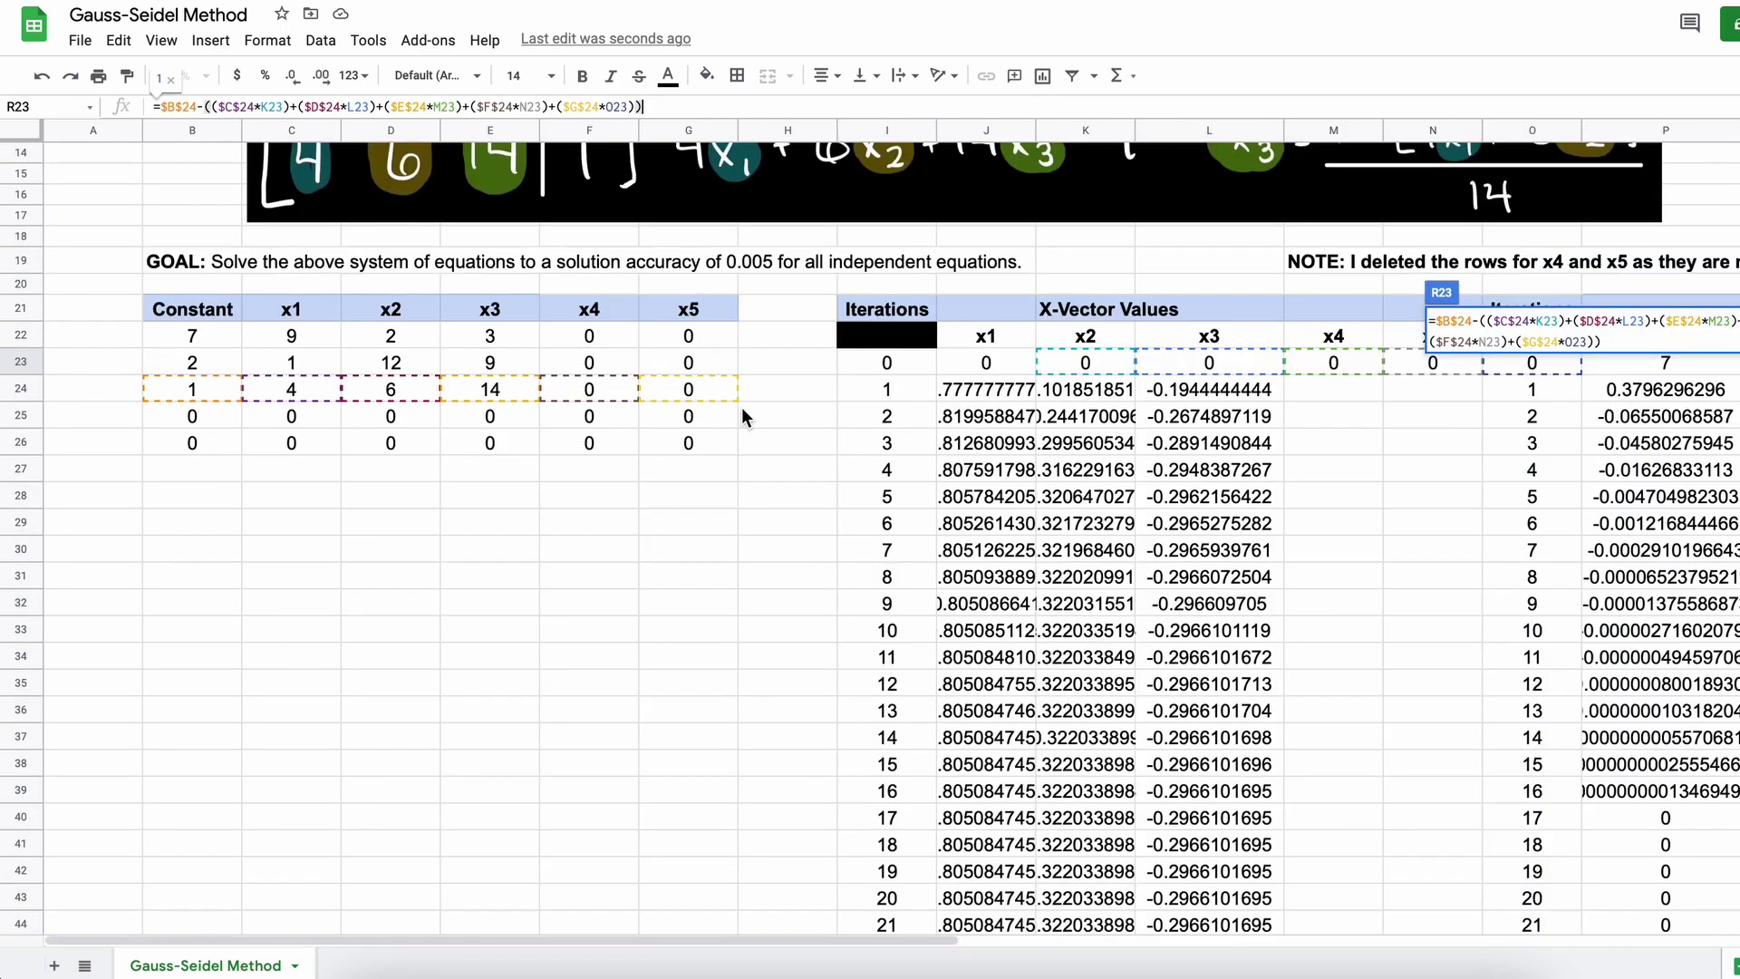
{"action": "scroll", "coordinate": [741, 408], "scroll_direction": "right", "scroll_amount": 6}
{"action": "key", "text": "Left"}
{"action": "key", "text": "Left"}
{"action": "key", "text": "Left"}
{"action": "key", "text": "Left"}
{"action": "key", "text": "Left"}
{"action": "left_click", "coordinate": [270, 107]}
{"action": "key", "text": "BackSpace"}
{"action": "type", "text": "J"}
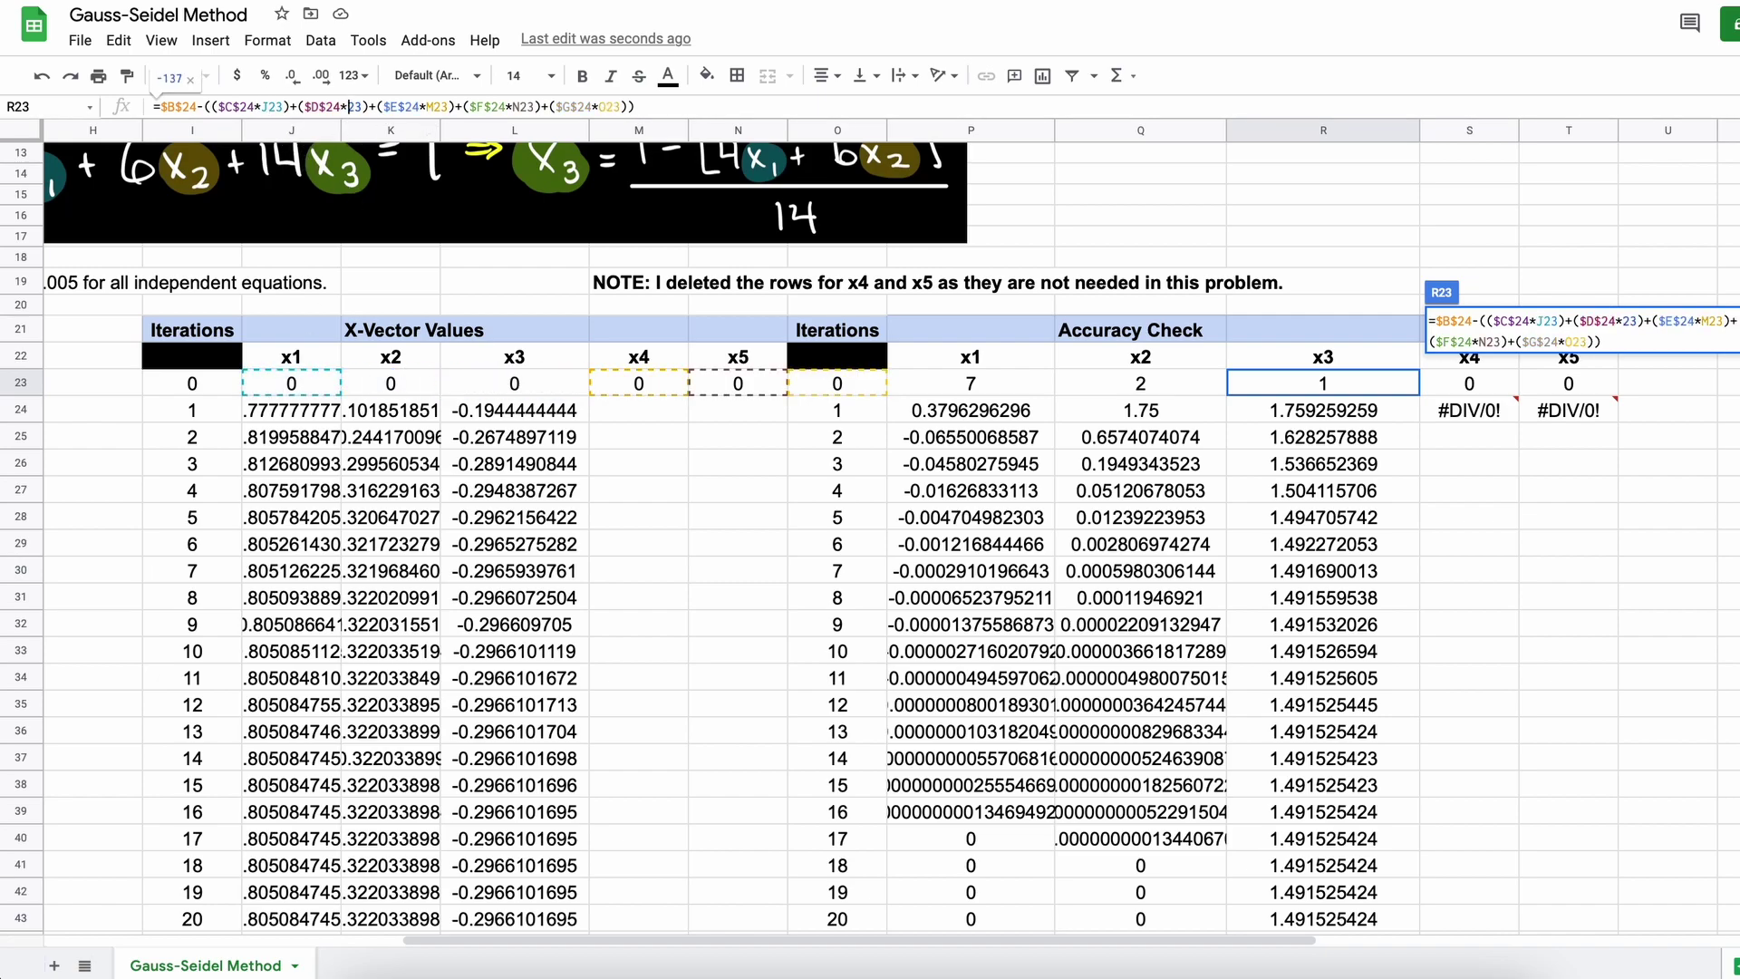
{"action": "left_click", "coordinate": [443, 107]}
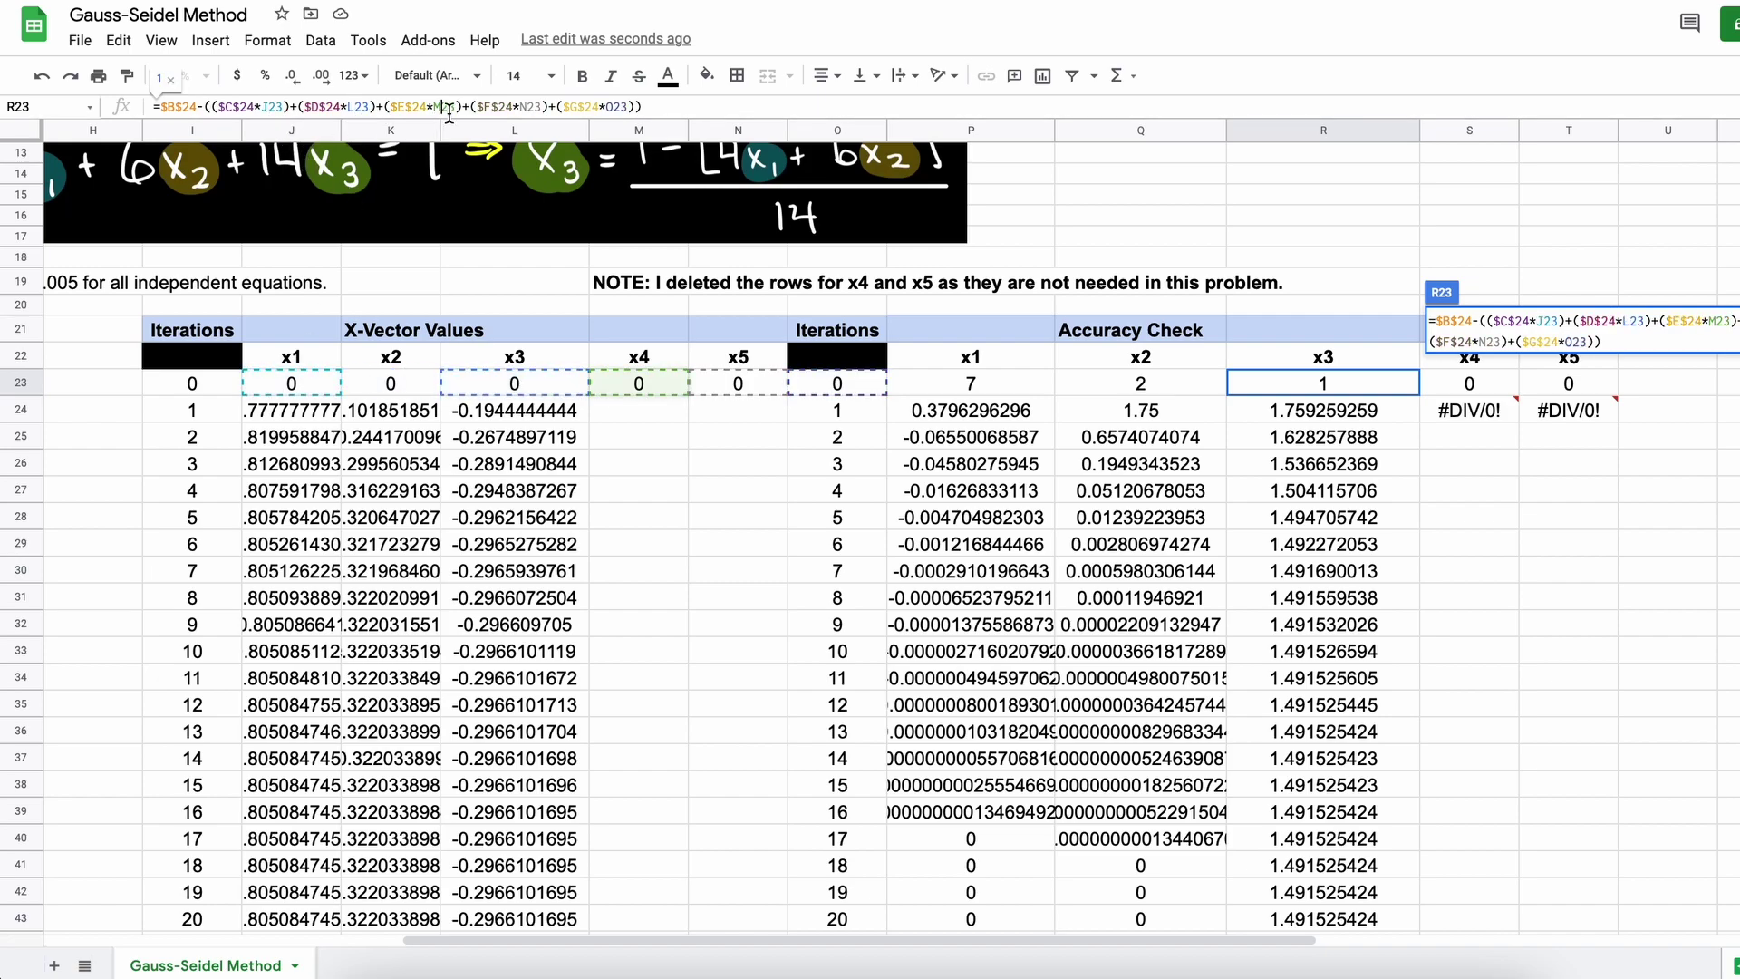
{"action": "left_click", "coordinate": [349, 107]}
{"action": "type", "text": "K"}
{"action": "left_click", "coordinate": [439, 107]}
{"action": "key", "text": "BackSpace"}
{"action": "type", "text": "L"}
{"action": "left_click", "coordinate": [526, 107]}
{"action": "key", "text": "BackSpace"}
{"action": "type", "text": "M"}
{"action": "key", "text": "Return"}
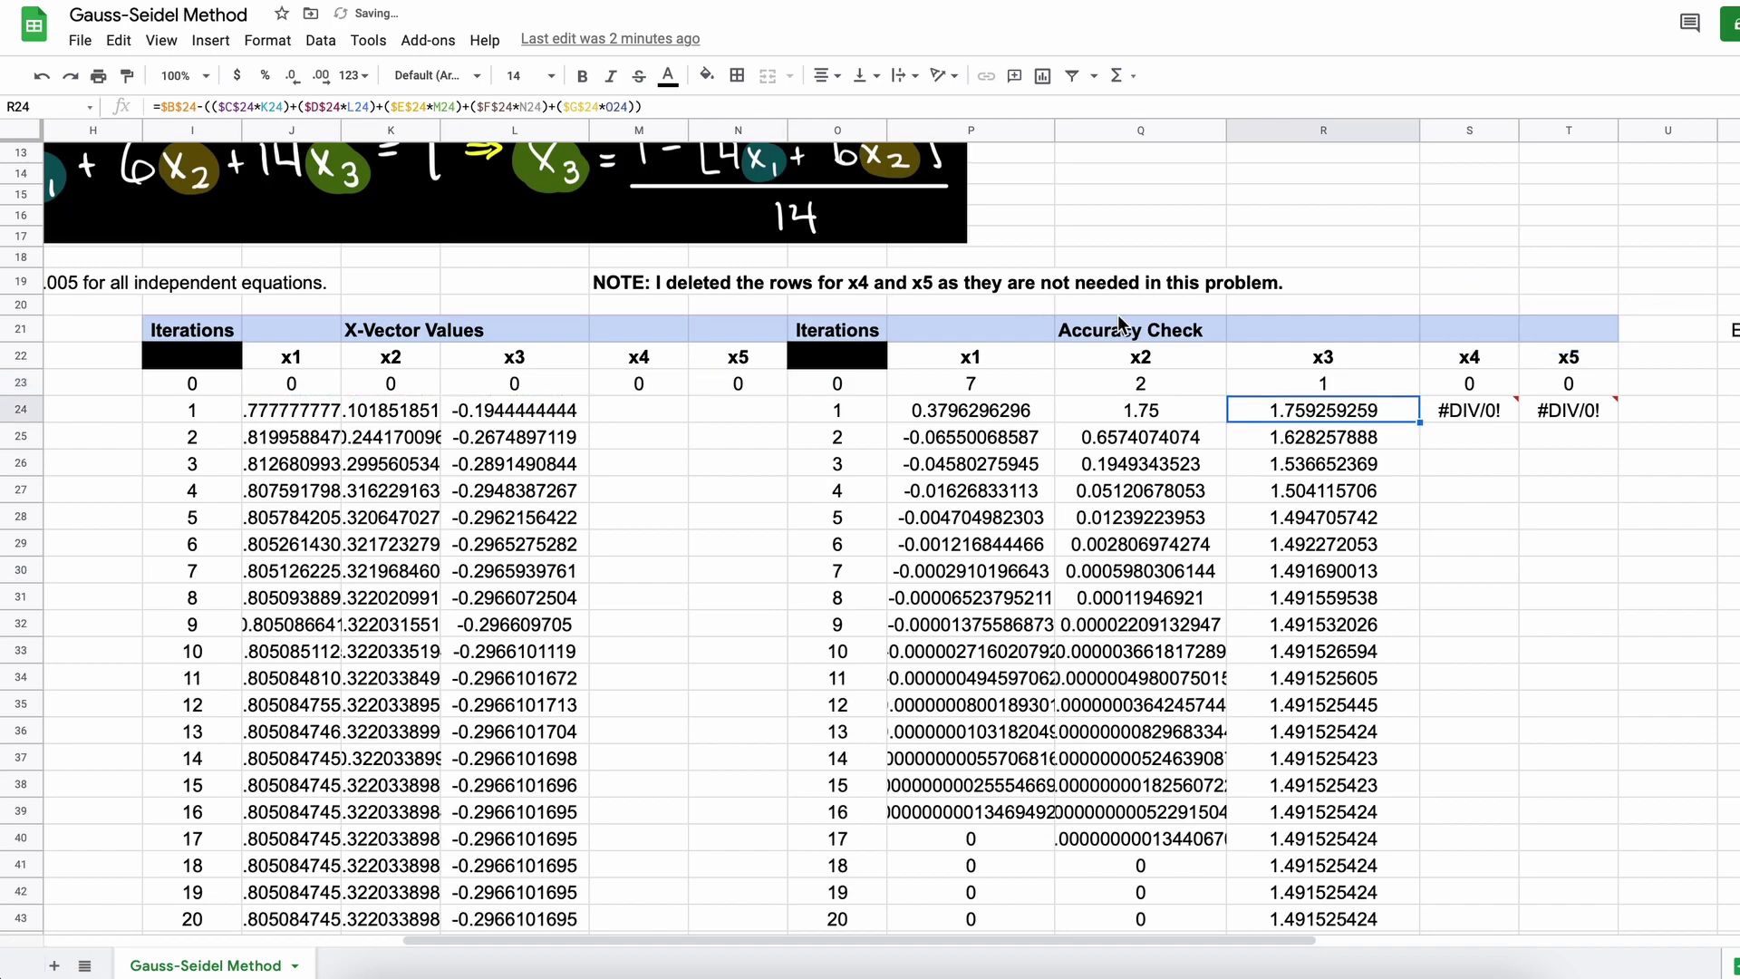
Step: Fill R23's formula down the x3 accuracy check column and review the formulas in Q24 and P23
{"action": "left_click", "coordinate": [1371, 382]}
{"action": "left_click_drag", "start_coordinate": [1419, 396], "coordinate": [1384, 902]}
{"action": "left_click", "coordinate": [1343, 411]}
{"action": "scroll", "coordinate": [1350, 417], "scroll_direction": "up", "scroll_amount": 1}
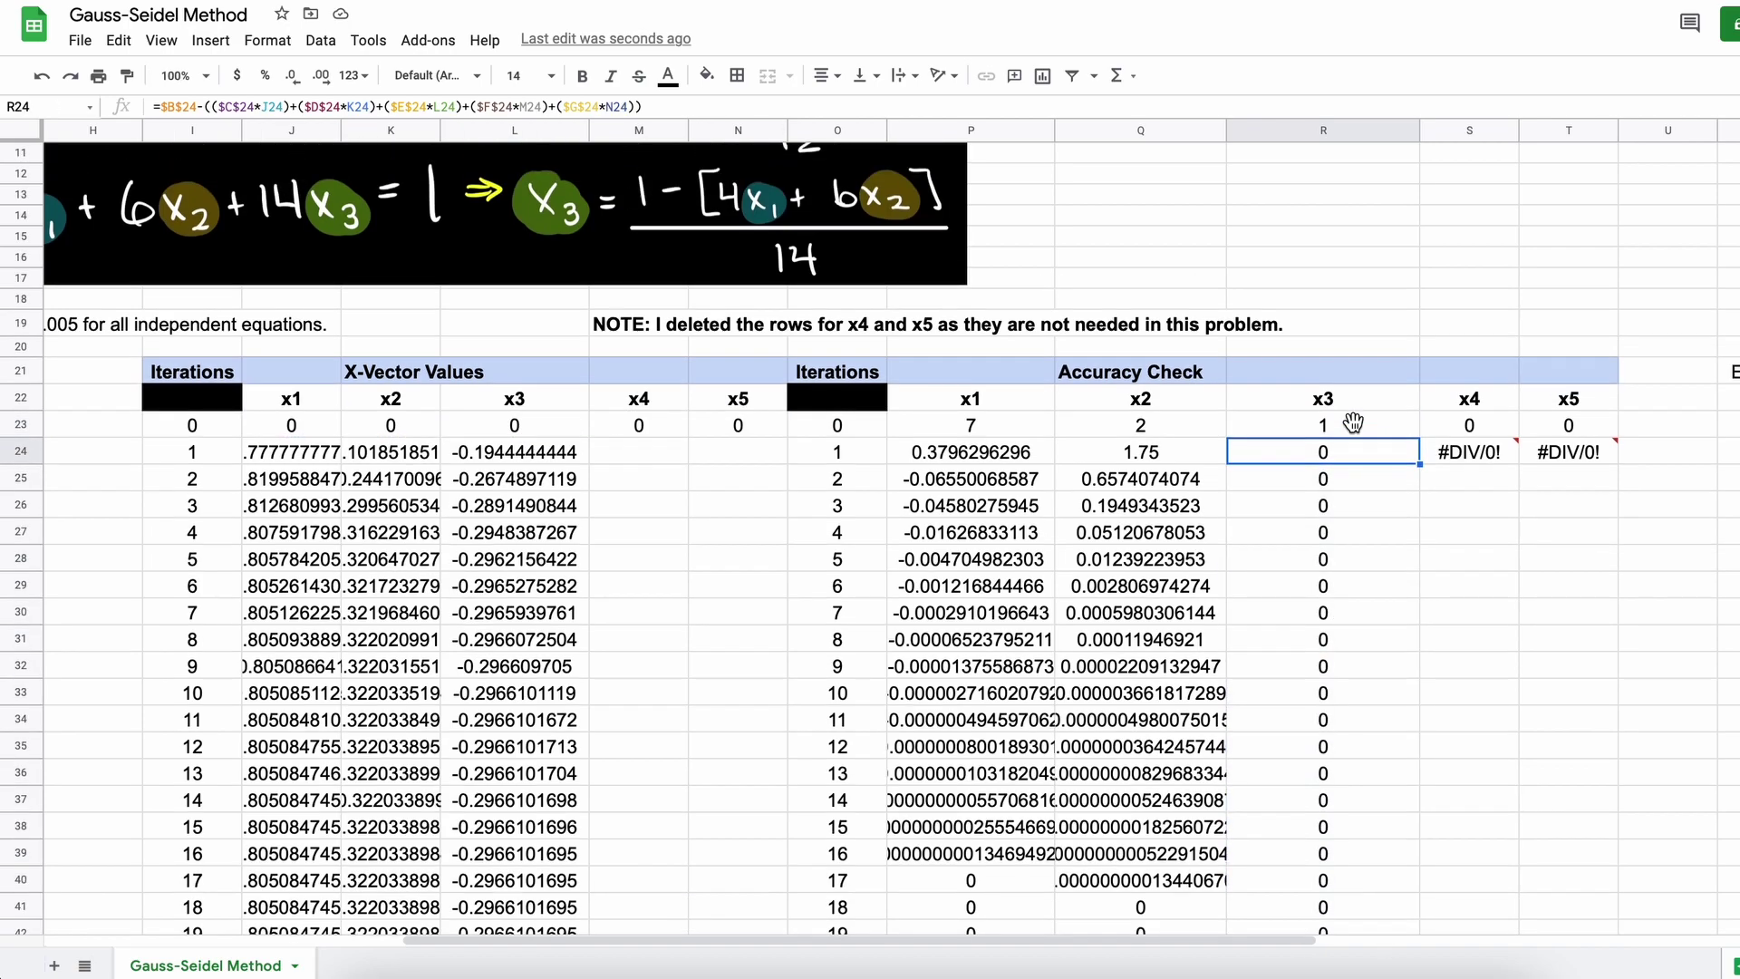
{"action": "double_click", "coordinate": [1185, 444]}
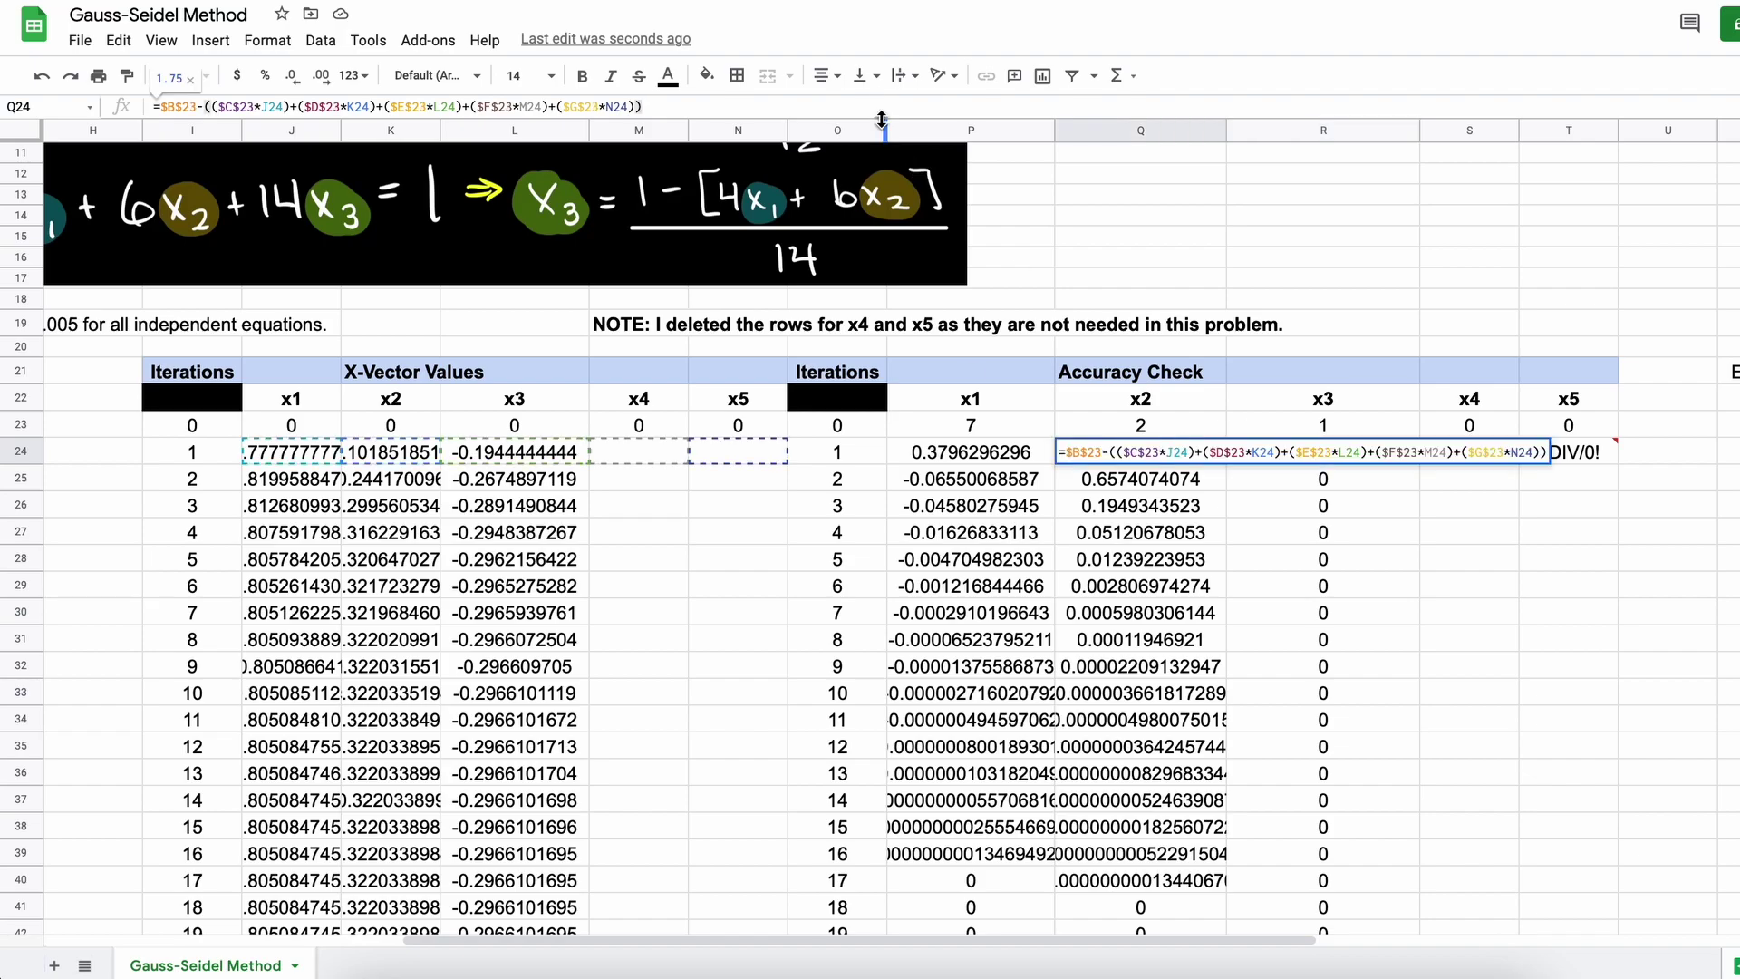
{"action": "left_click", "coordinate": [997, 431]}
{"action": "scroll", "coordinate": [1256, 461], "scroll_direction": "down", "scroll_amount": 2}
{"action": "scroll", "coordinate": [1256, 460], "scroll_direction": "left", "scroll_amount": 1}
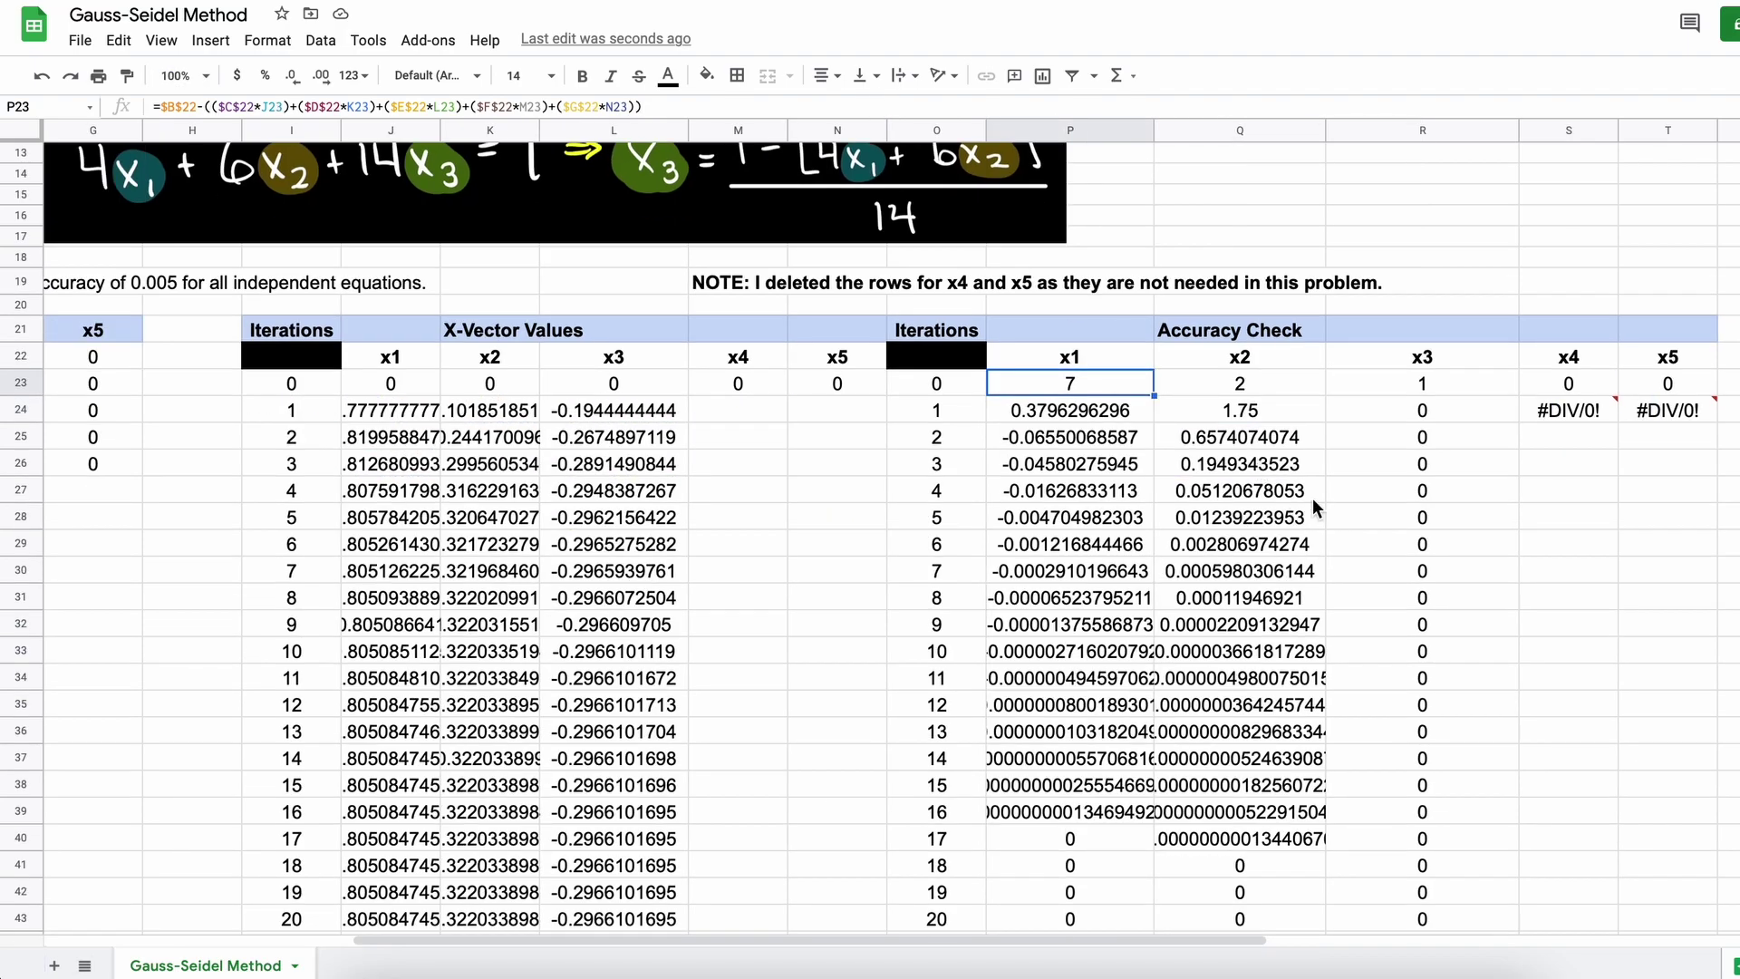
Step: Highlight the iteration 6 row in bright green across the X-Vector Values and Accuracy Check tables
{"action": "left_click_drag", "start_coordinate": [1377, 518], "coordinate": [1667, 544]}
{"action": "left_click", "coordinate": [707, 76]}
{"action": "left_click", "coordinate": [798, 168]}
{"action": "left_click", "coordinate": [797, 392]}
Step: Fit the widths of the x-vector columns J, K and L to their contents
{"action": "double_click", "coordinate": [540, 129]}
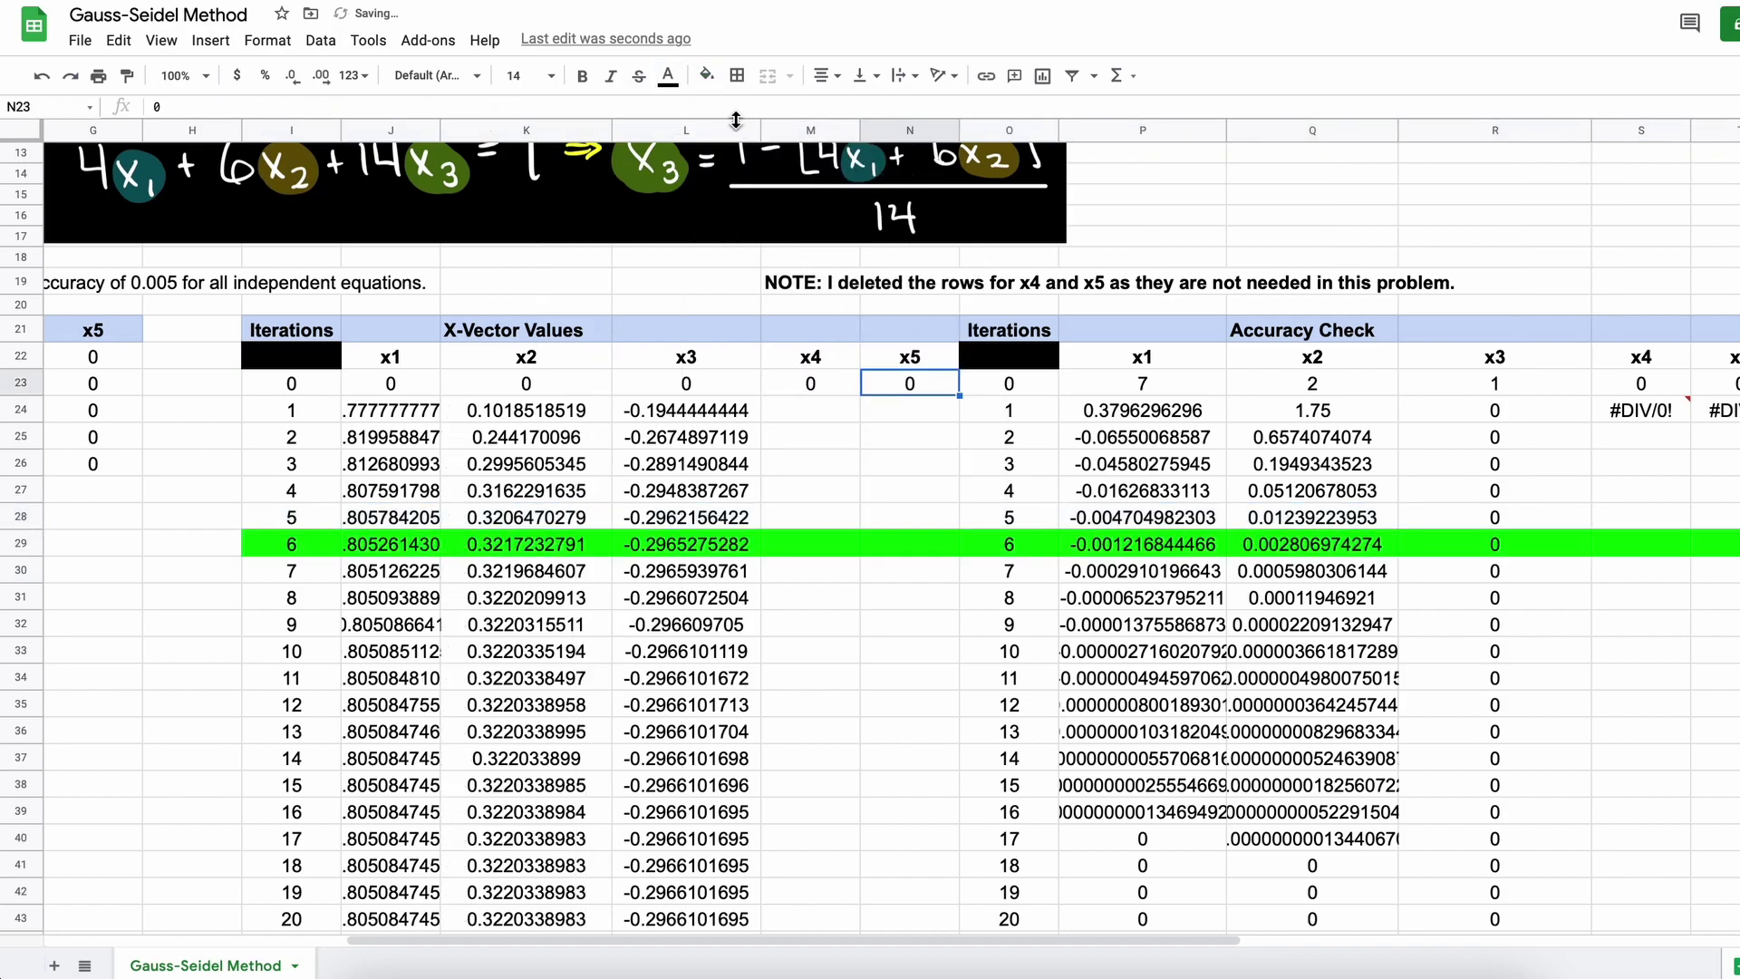
{"action": "double_click", "coordinate": [760, 130]}
{"action": "double_click", "coordinate": [440, 130]}
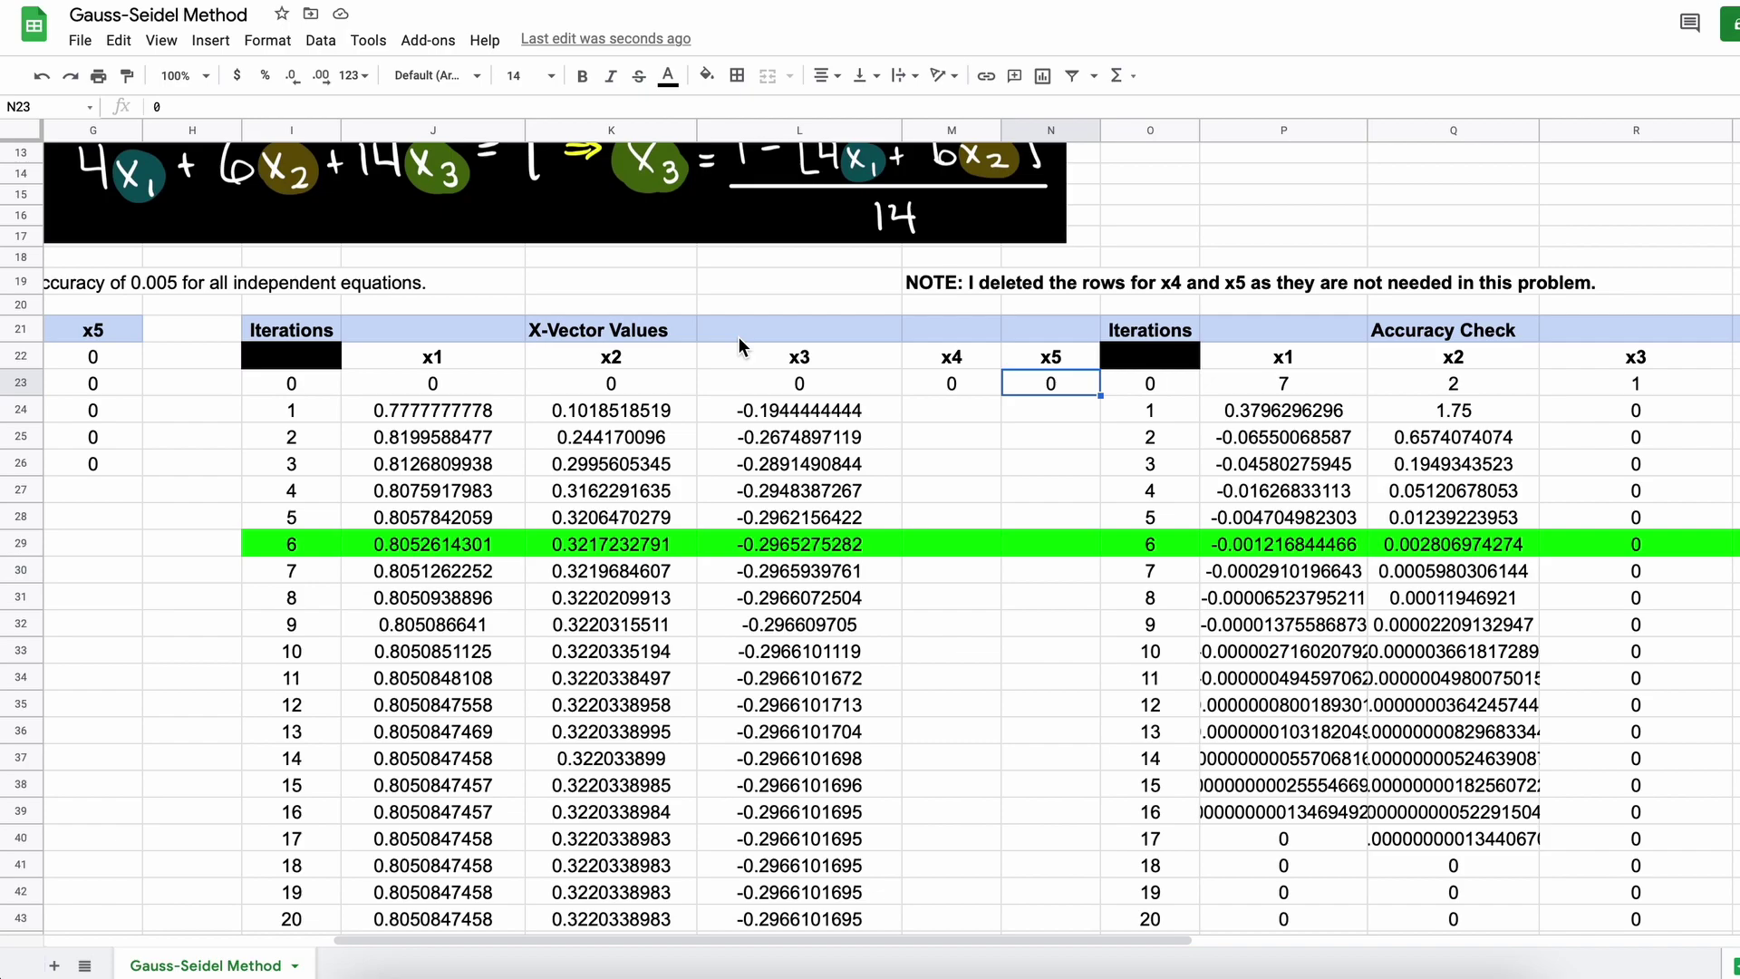
Step: Check the cell references in R27's x3 accuracy check formula
{"action": "scroll", "coordinate": [841, 357], "scroll_direction": "up", "scroll_amount": 1}
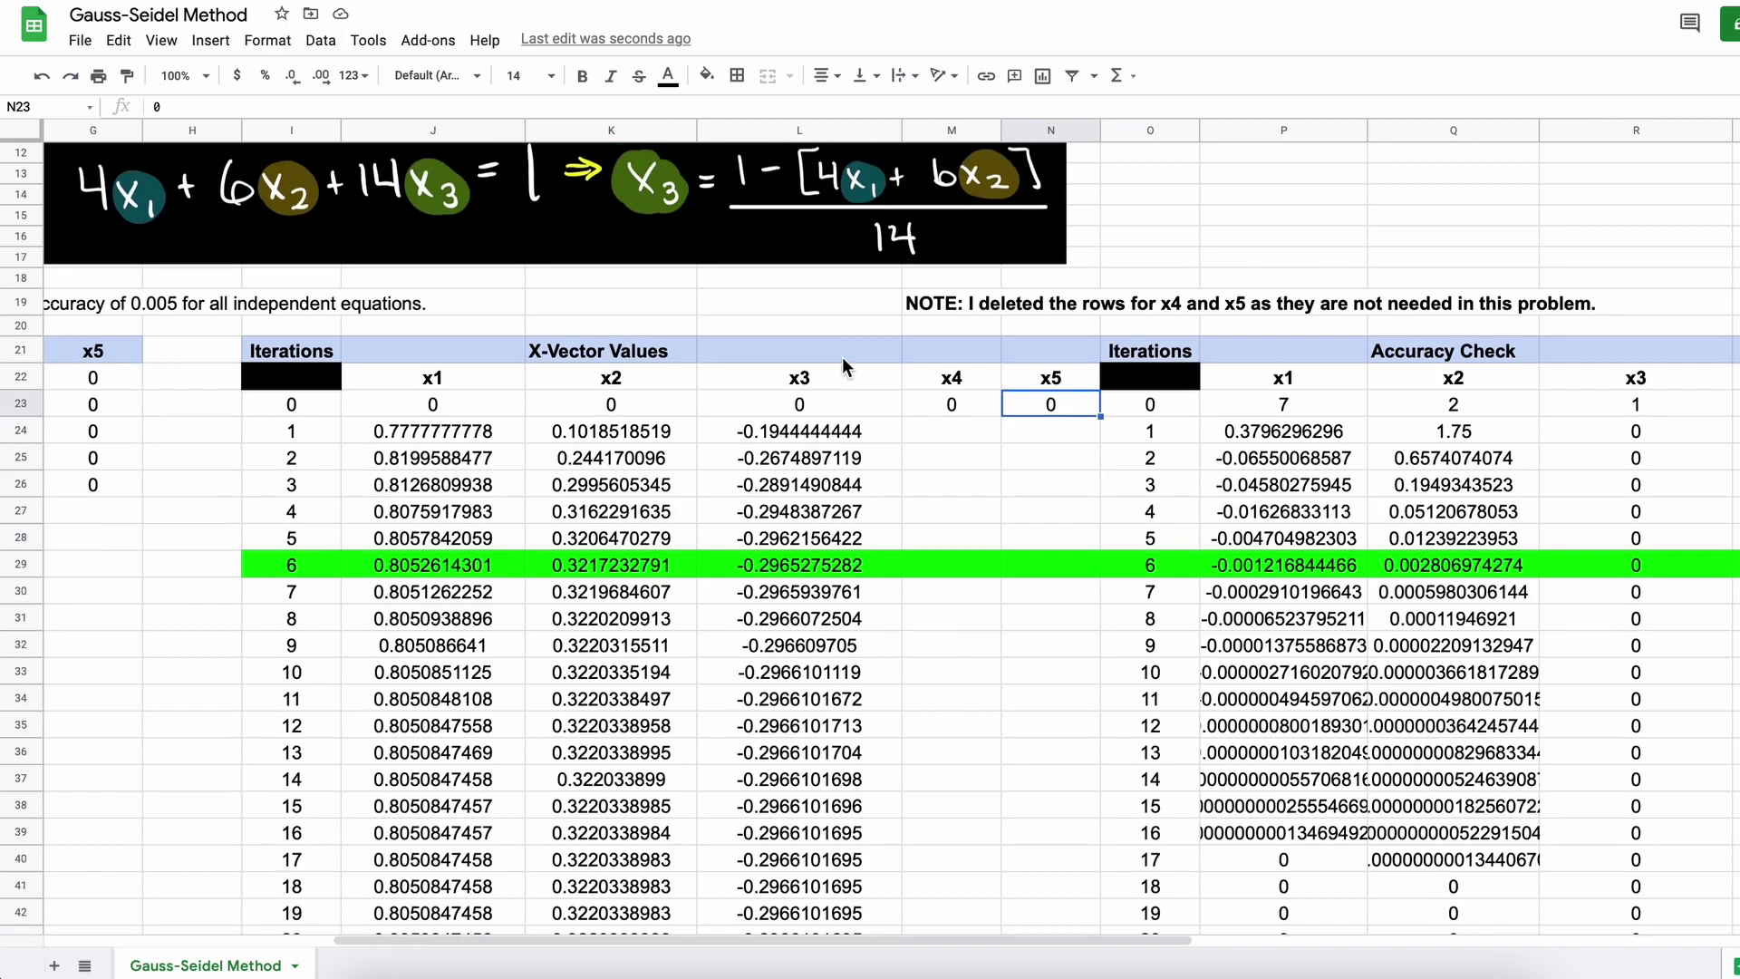
{"action": "left_click", "coordinate": [1713, 517]}
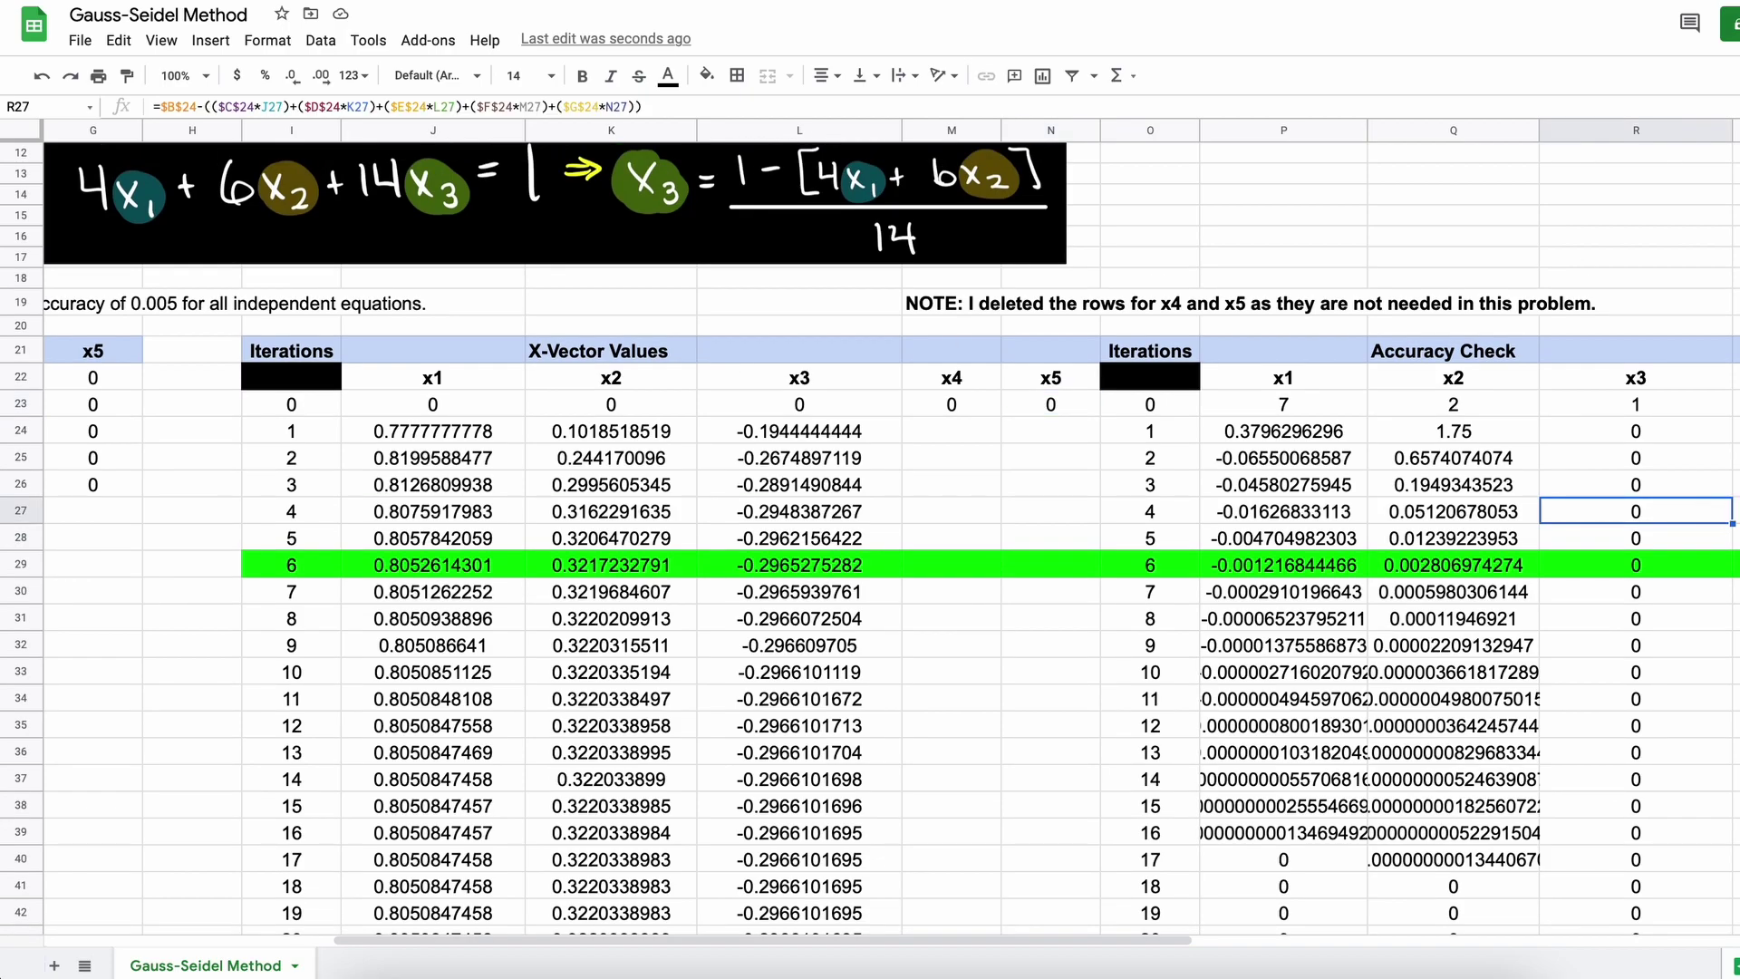
{"action": "left_click", "coordinate": [487, 106]}
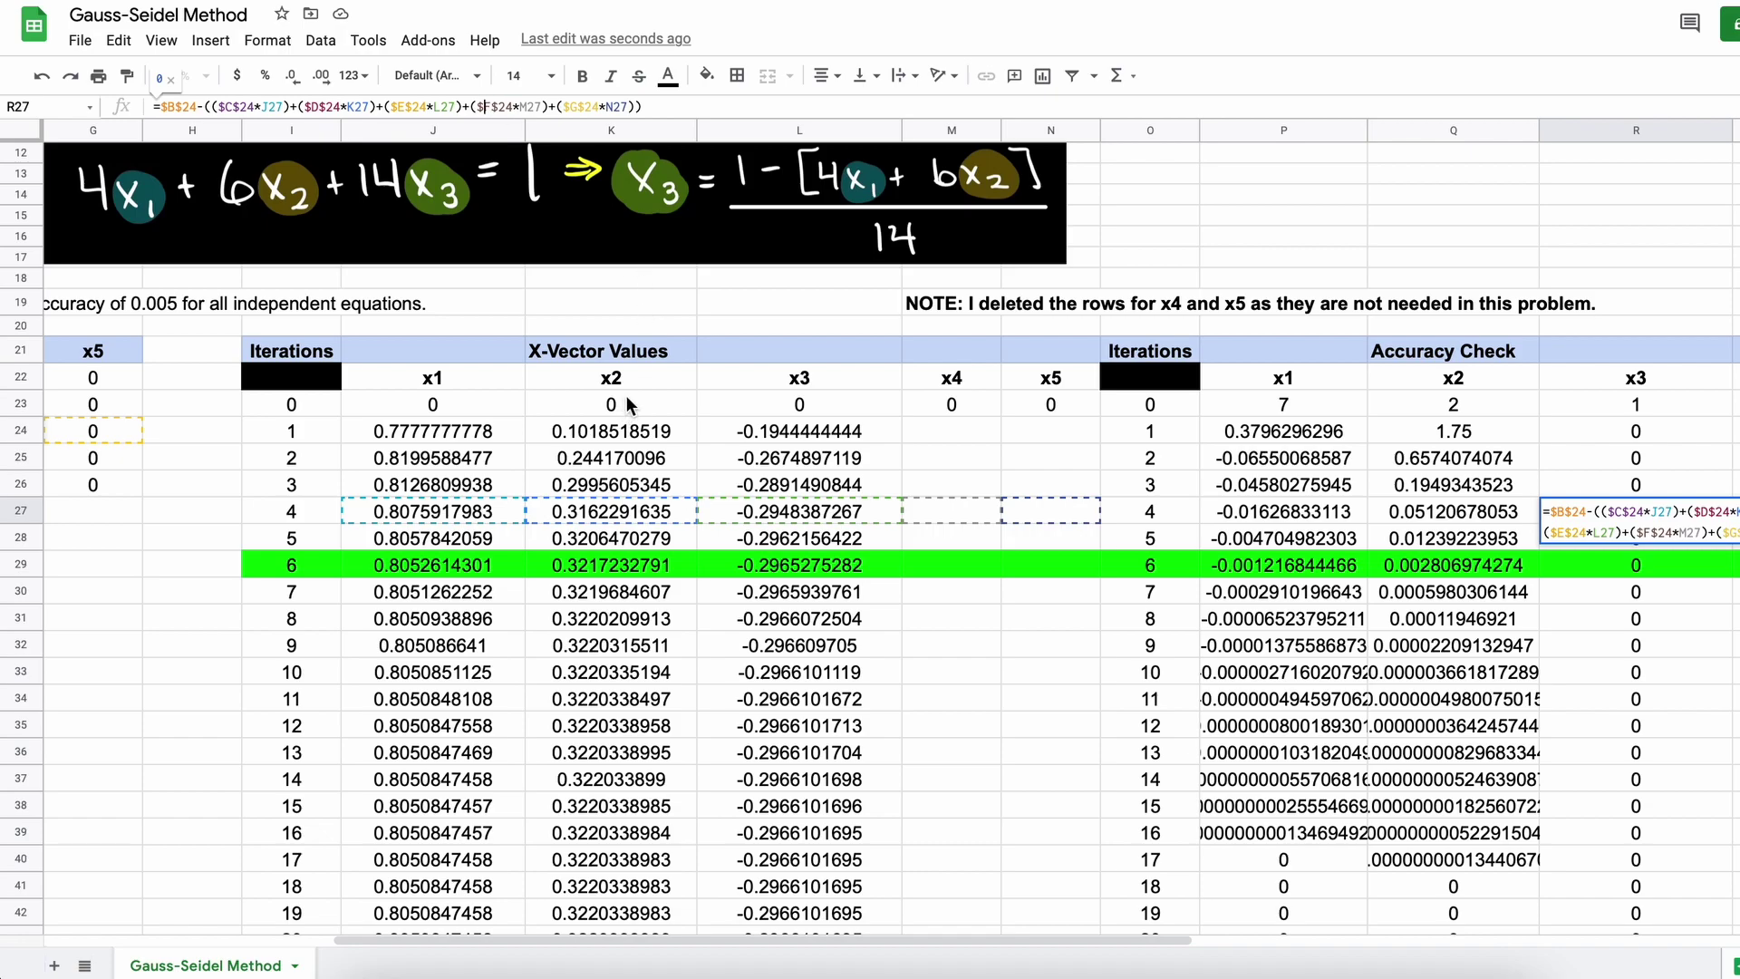
{"action": "left_click", "coordinate": [625, 405]}
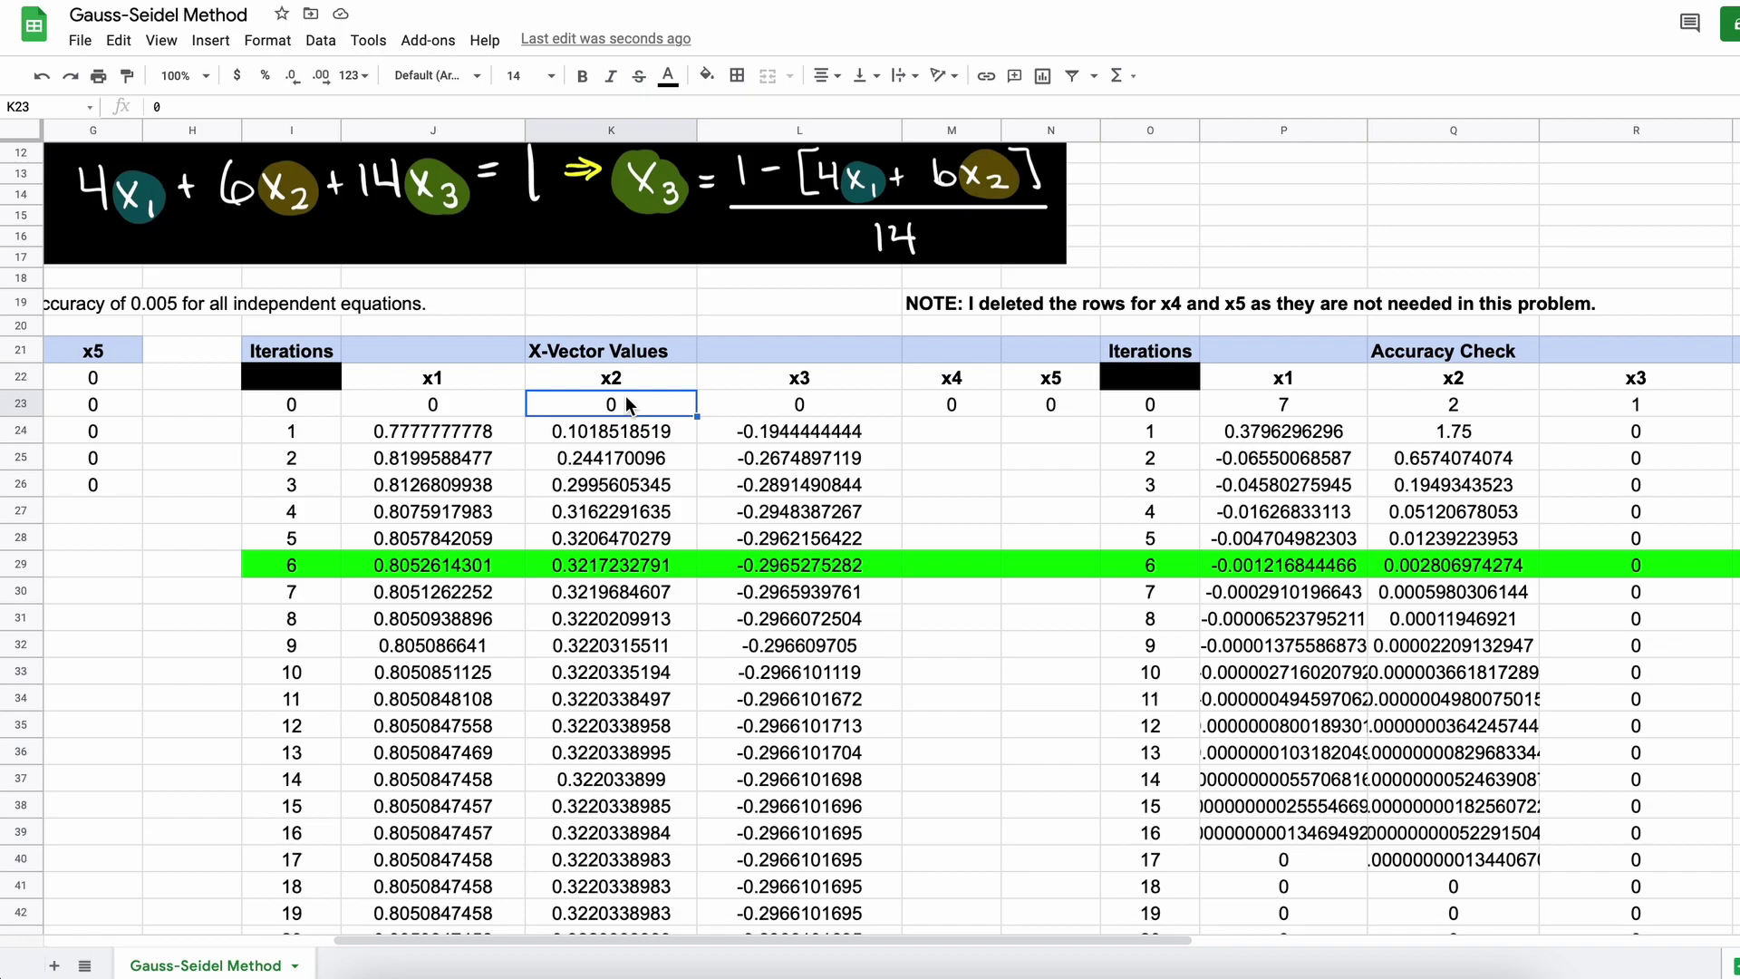